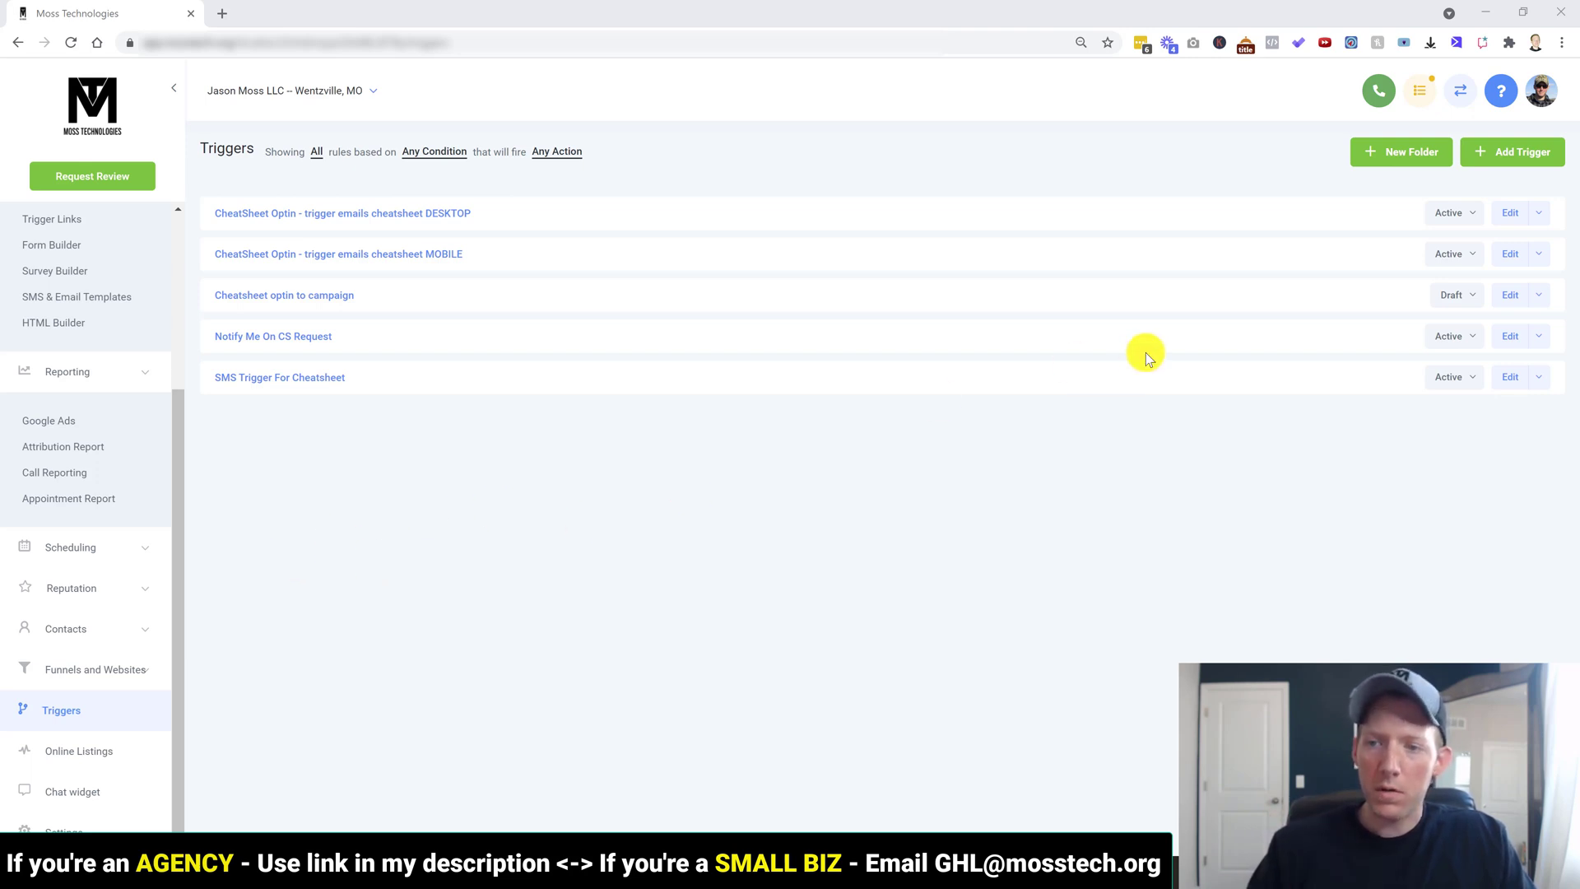
Step: Create a new trigger rule named 'Missed Phone Call SMS'
click(1514, 158)
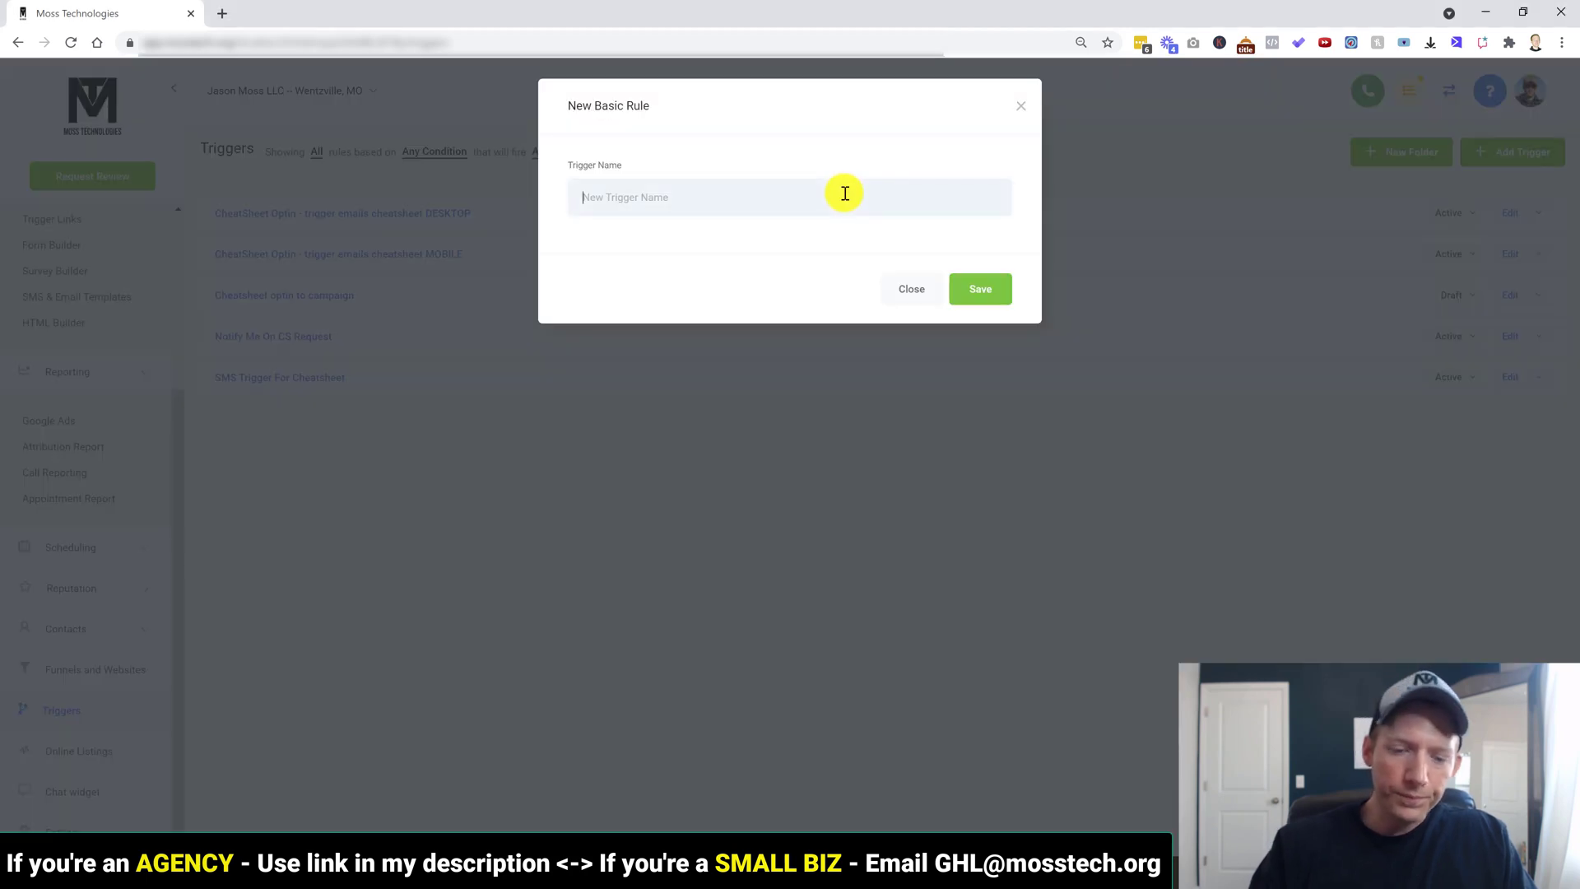
text(Missed )
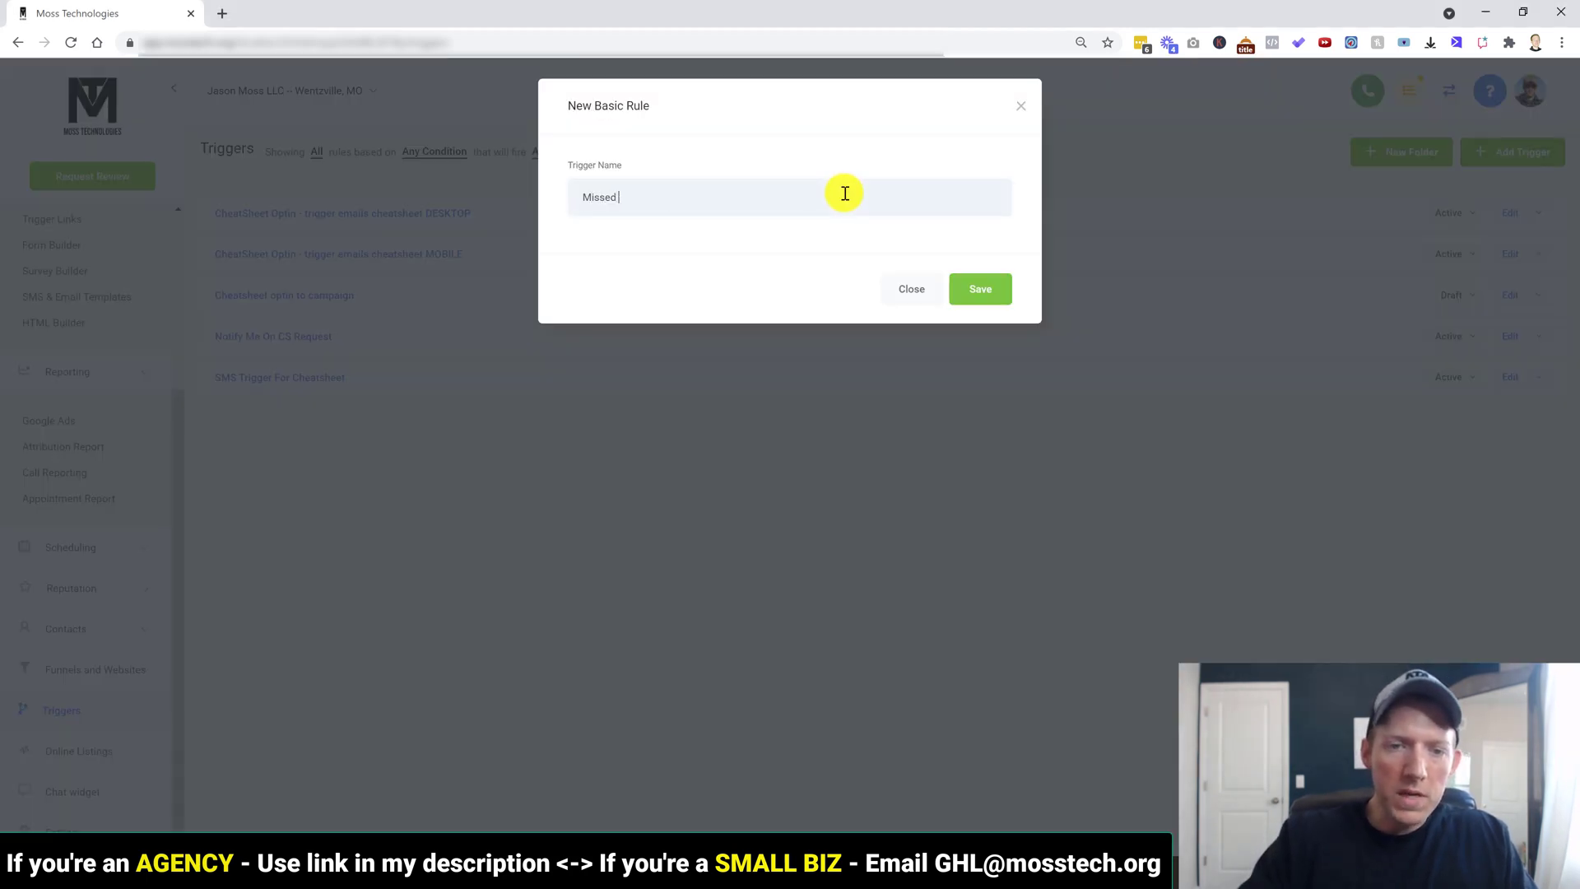
text(Phone Call SMS)
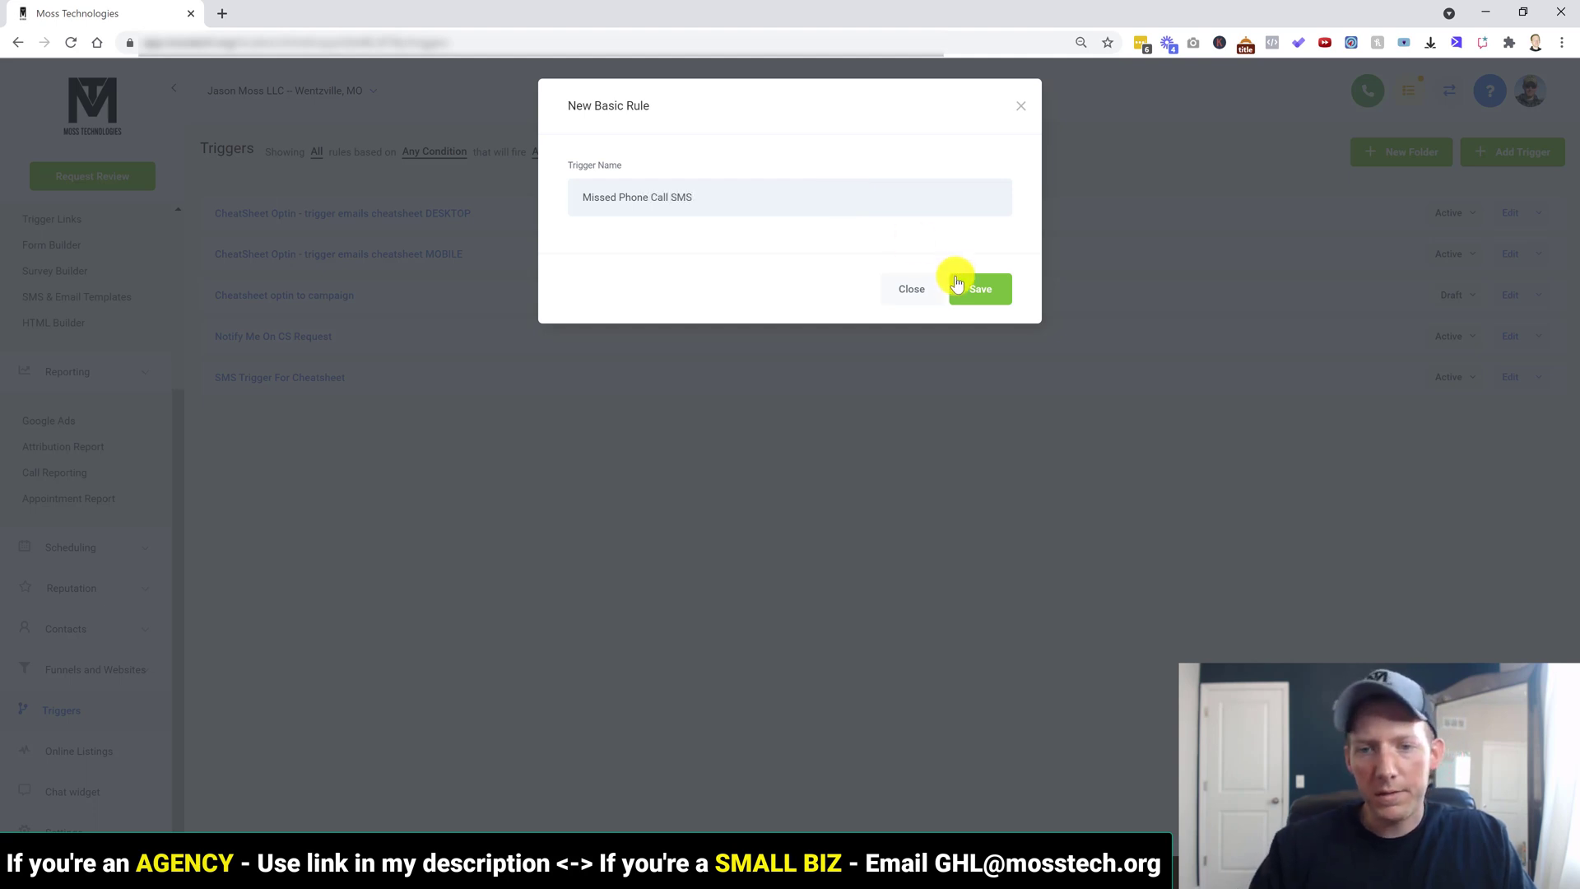
click(978, 296)
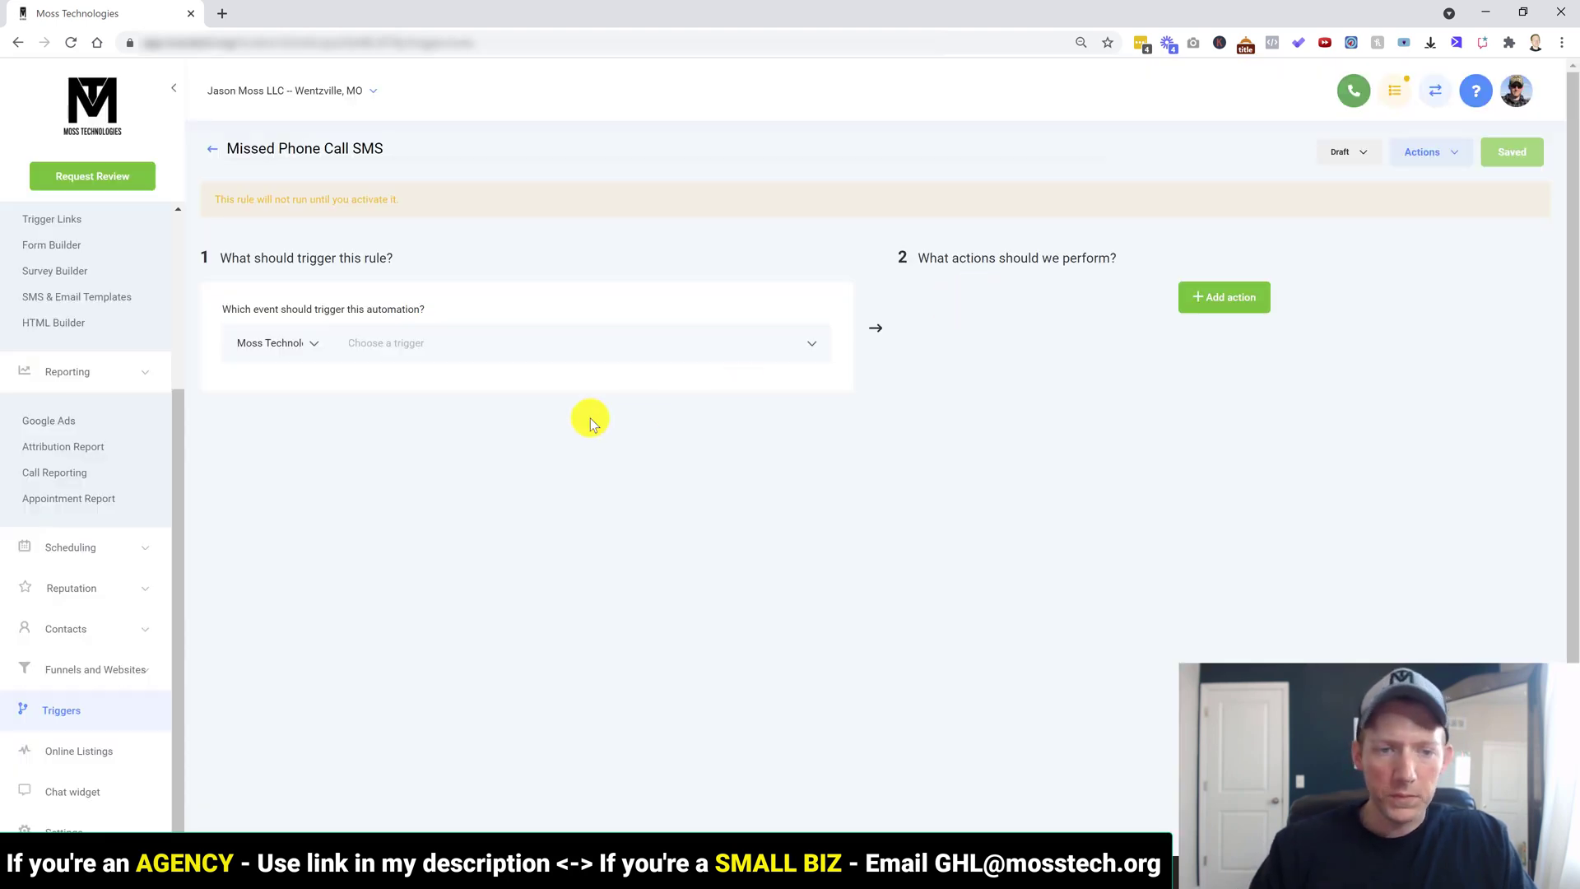
Step: Set the rule's triggering event to Call Status
click(430, 344)
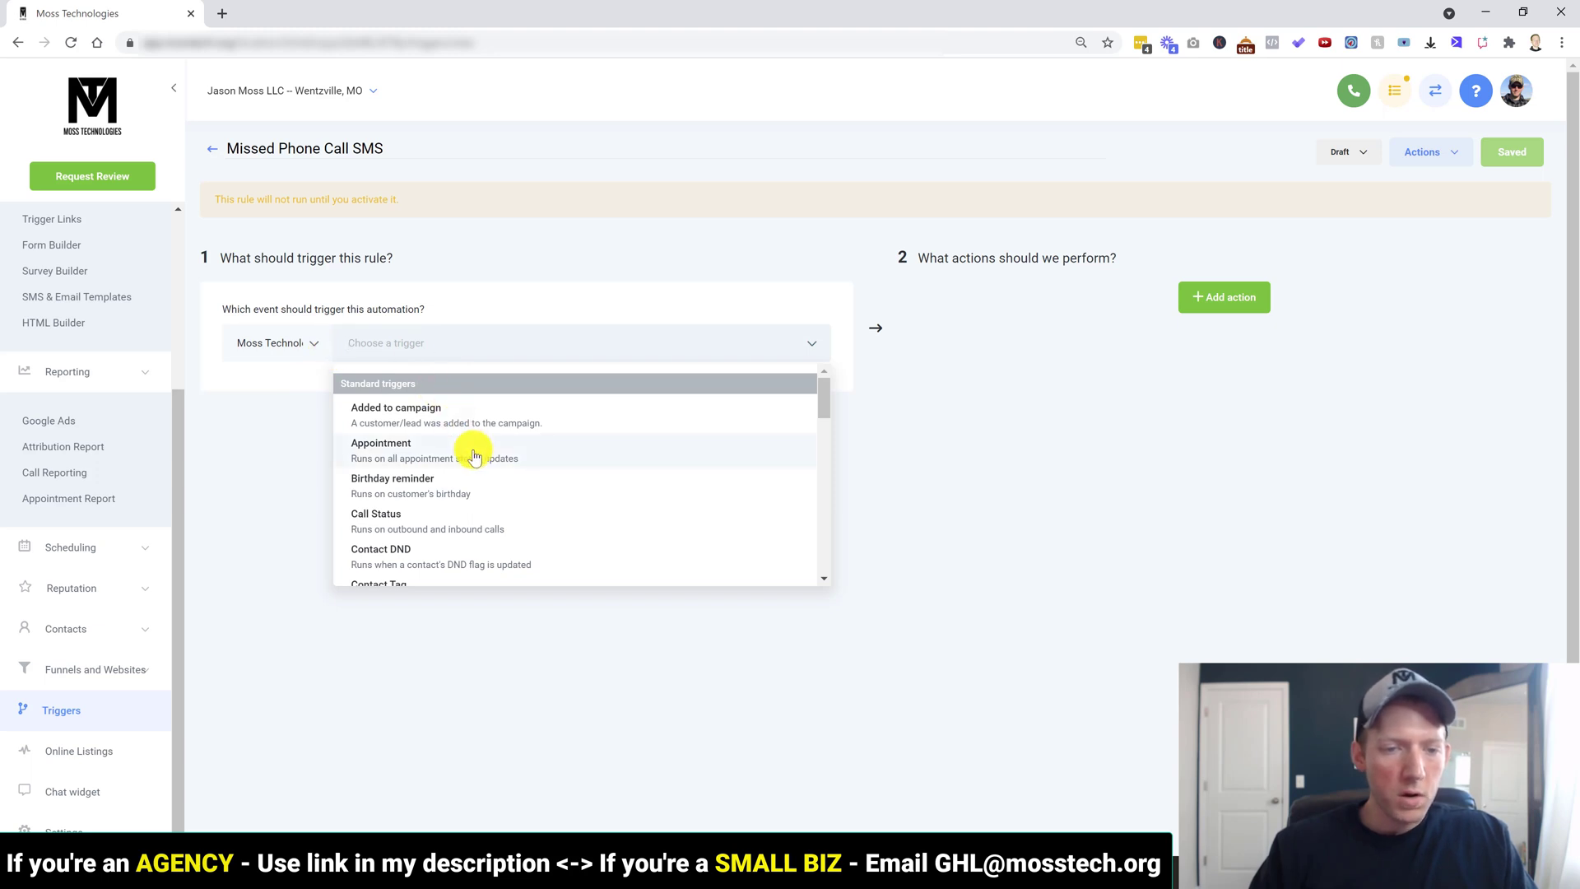
scroll(475, 457, down, 1)
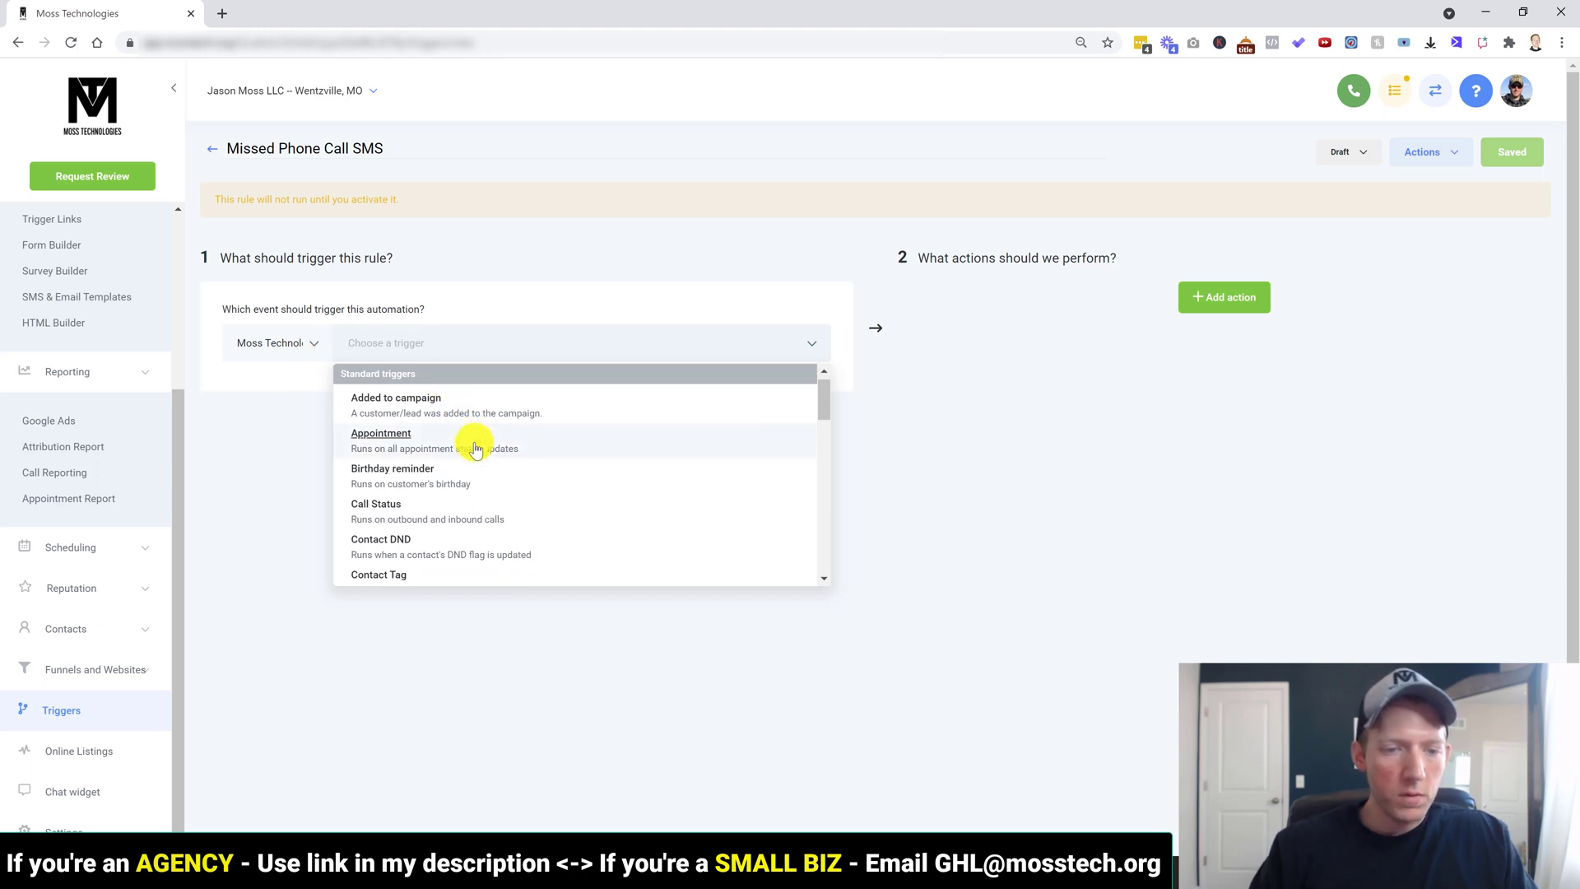
click(424, 504)
click(437, 345)
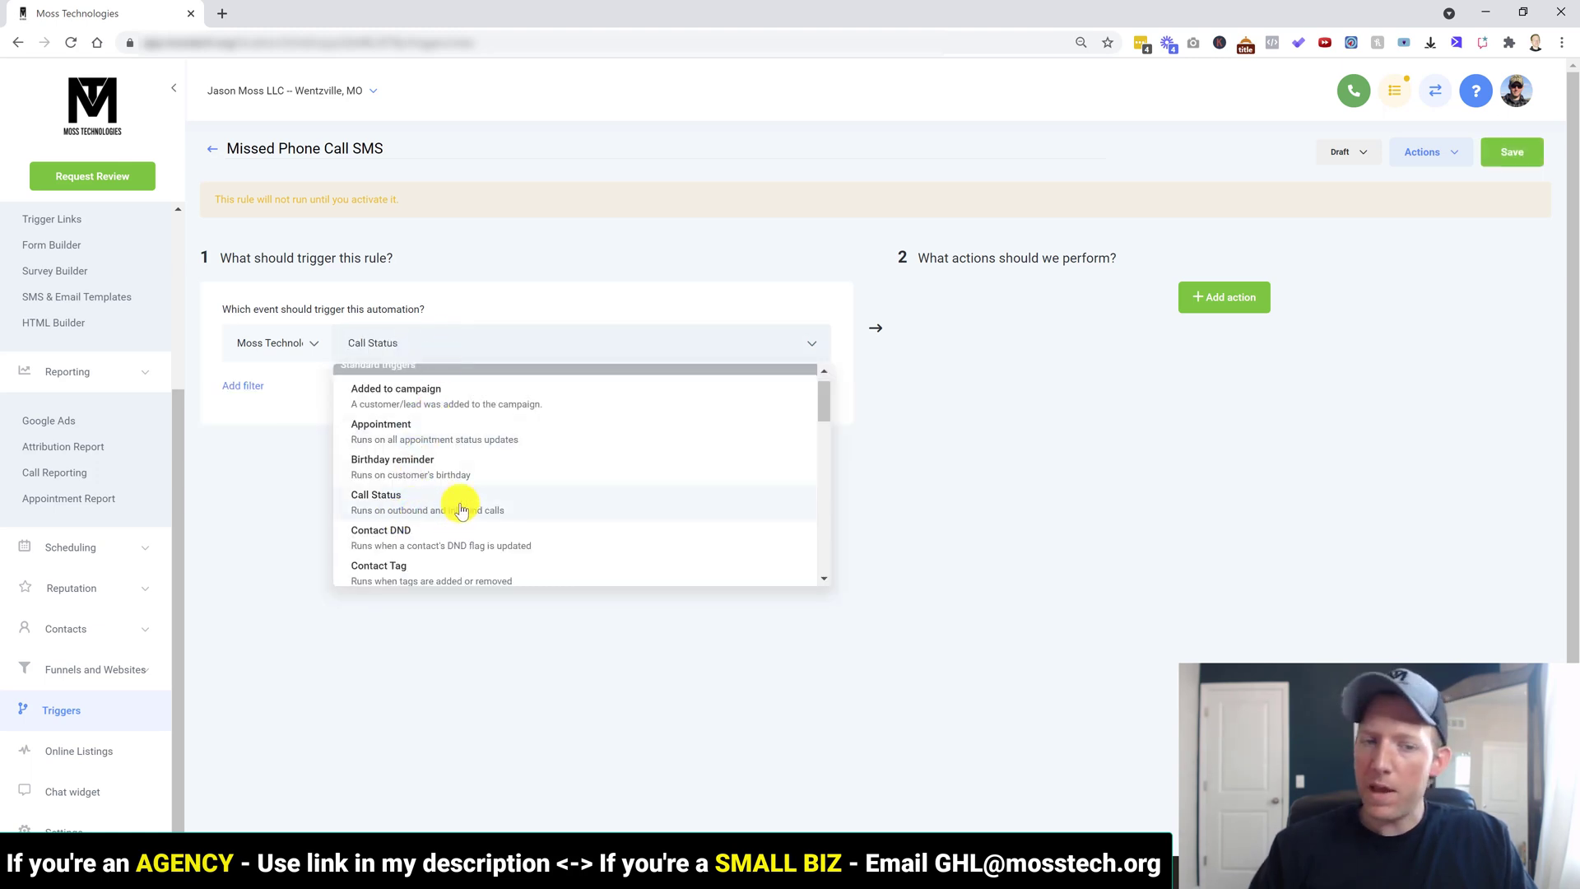
Step: Add a Call Direction filter set to Incoming
click(328, 410)
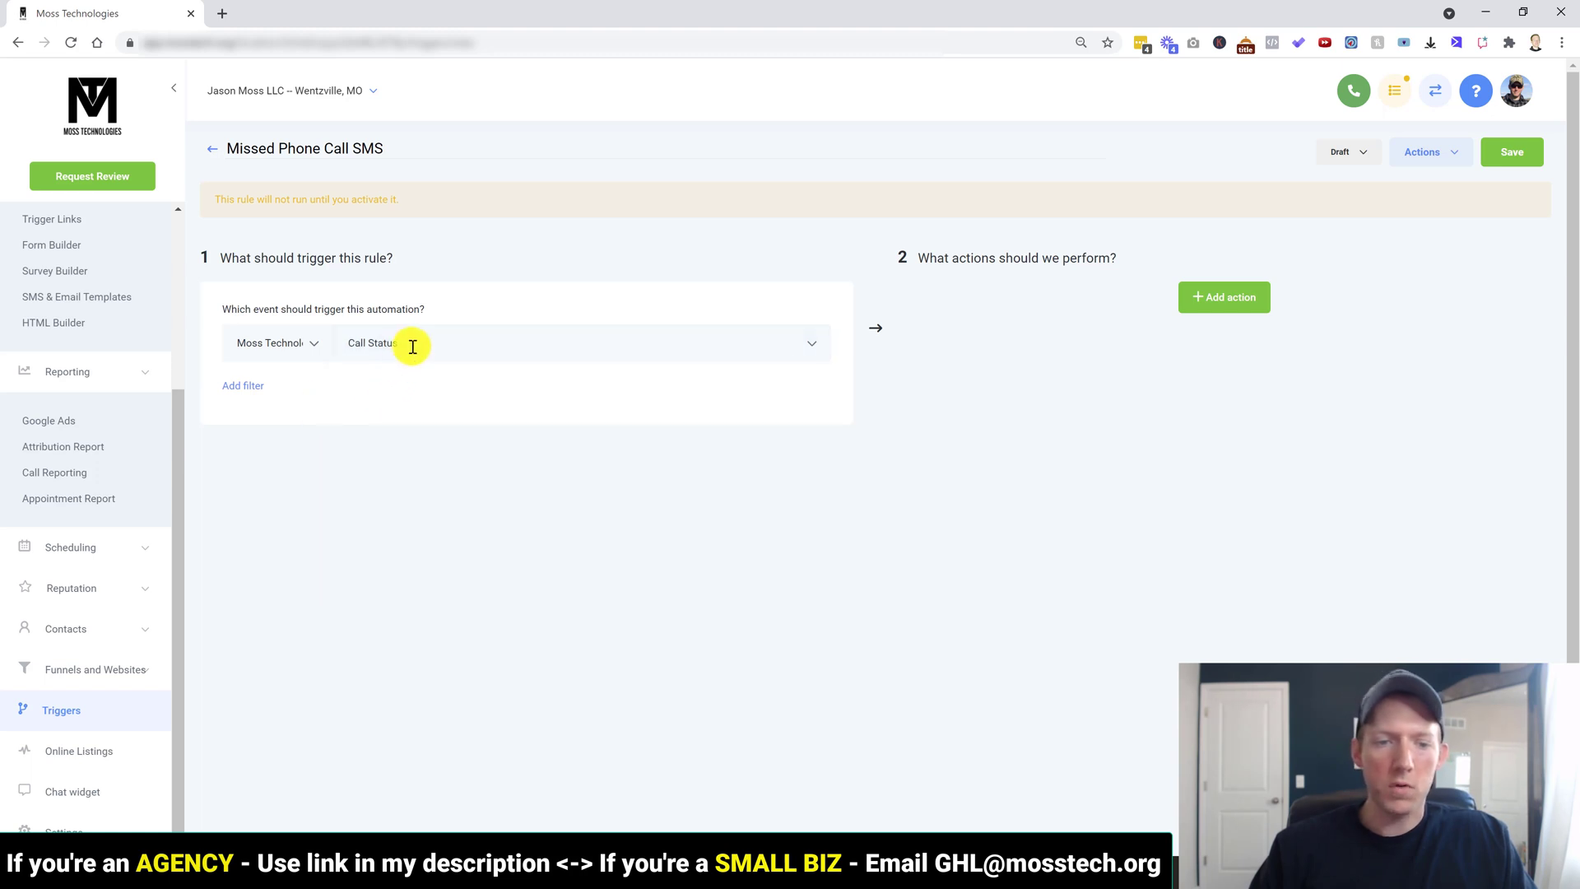
click(256, 391)
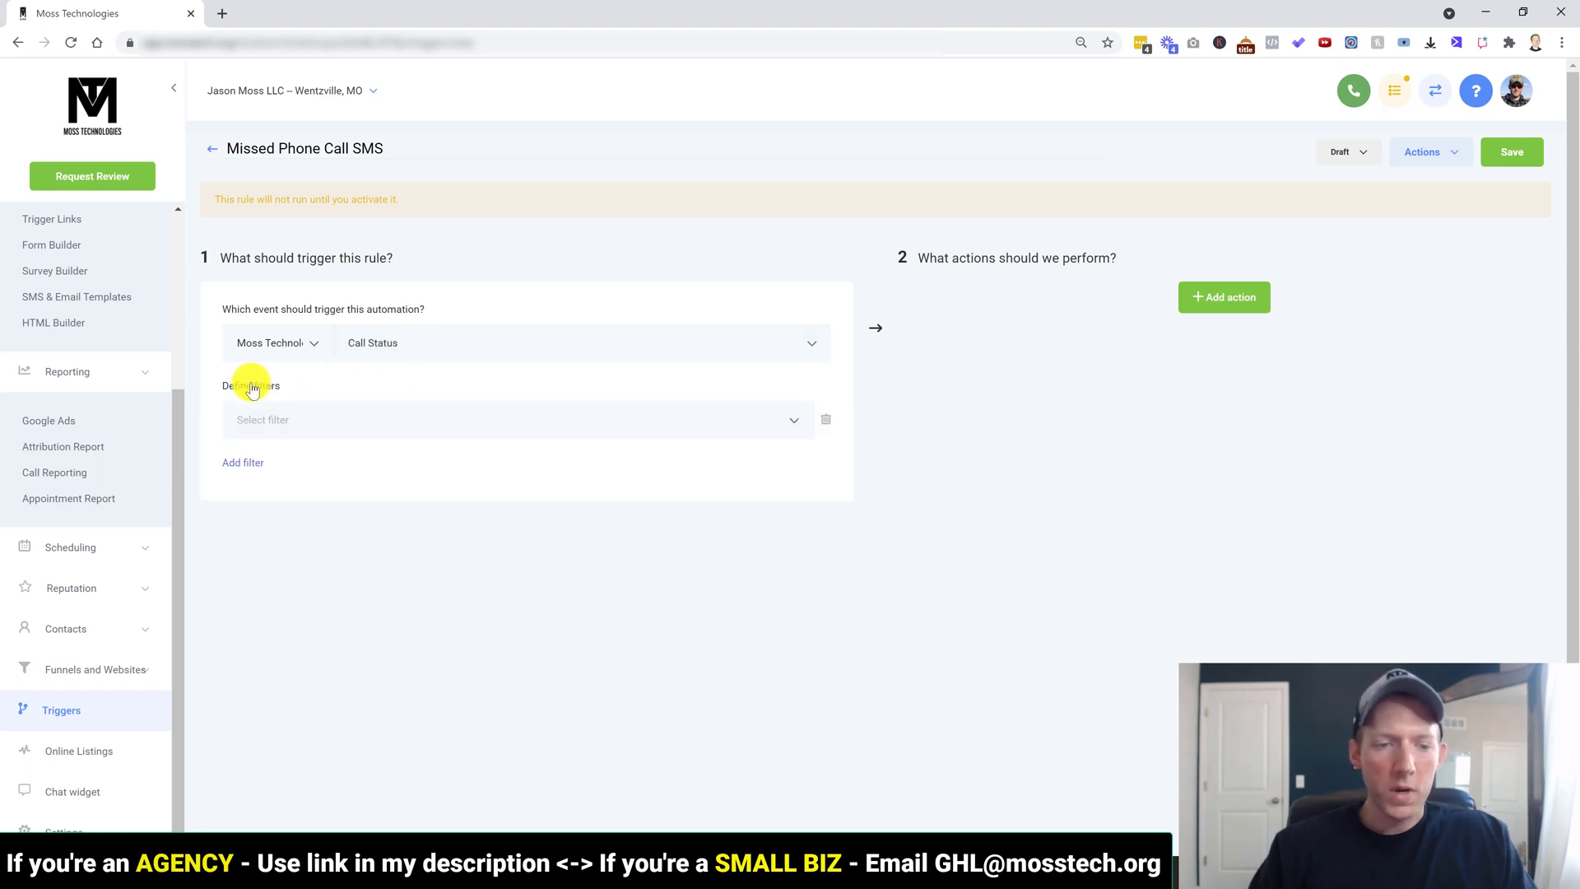
click(330, 420)
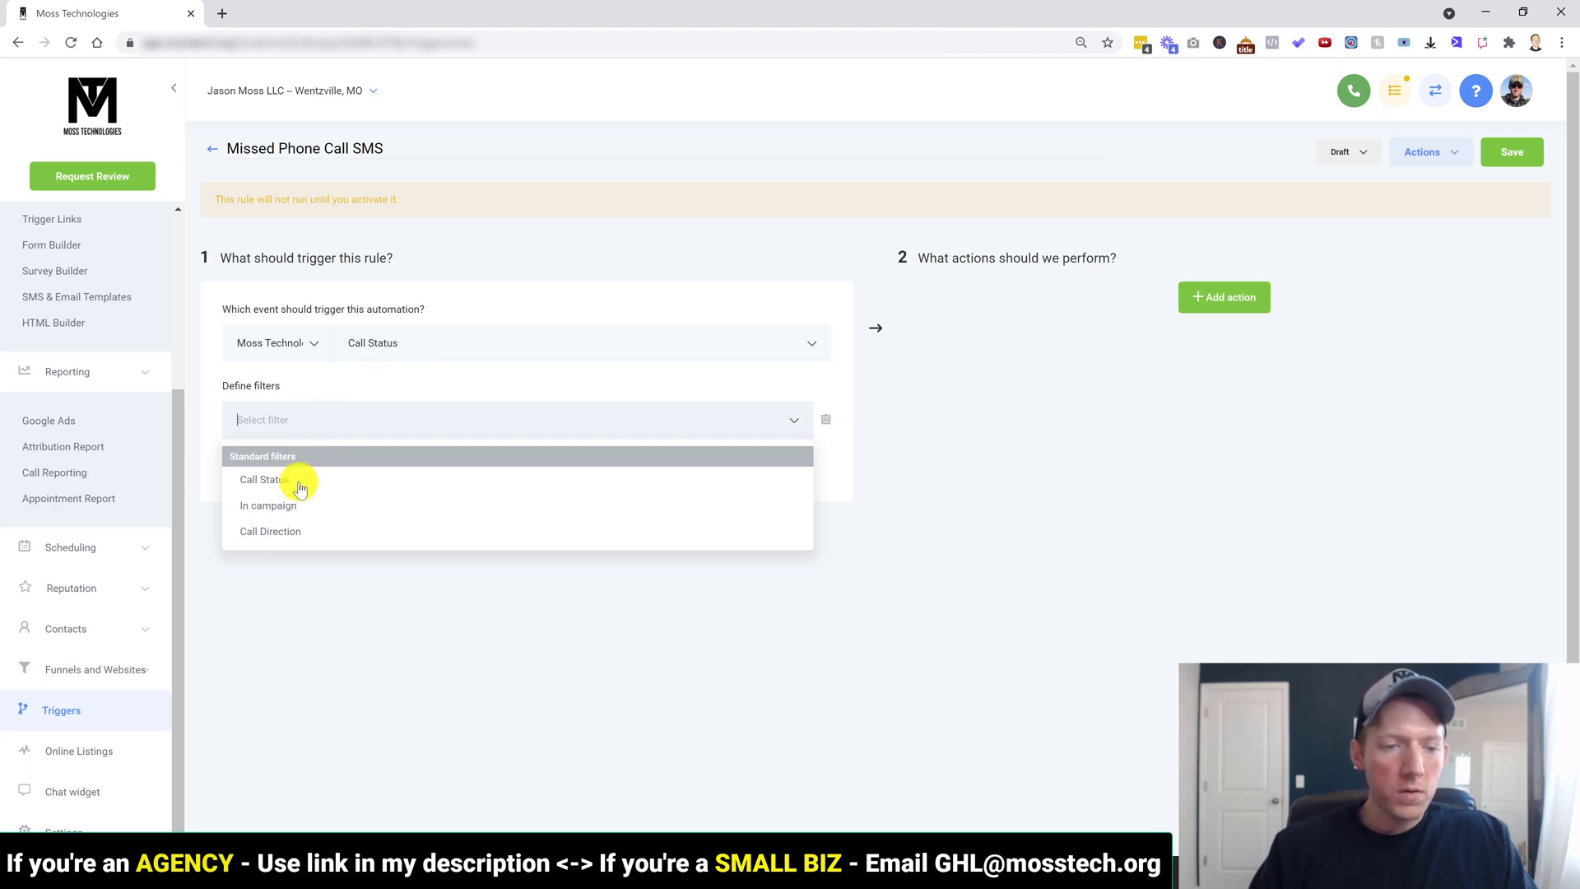
click(286, 535)
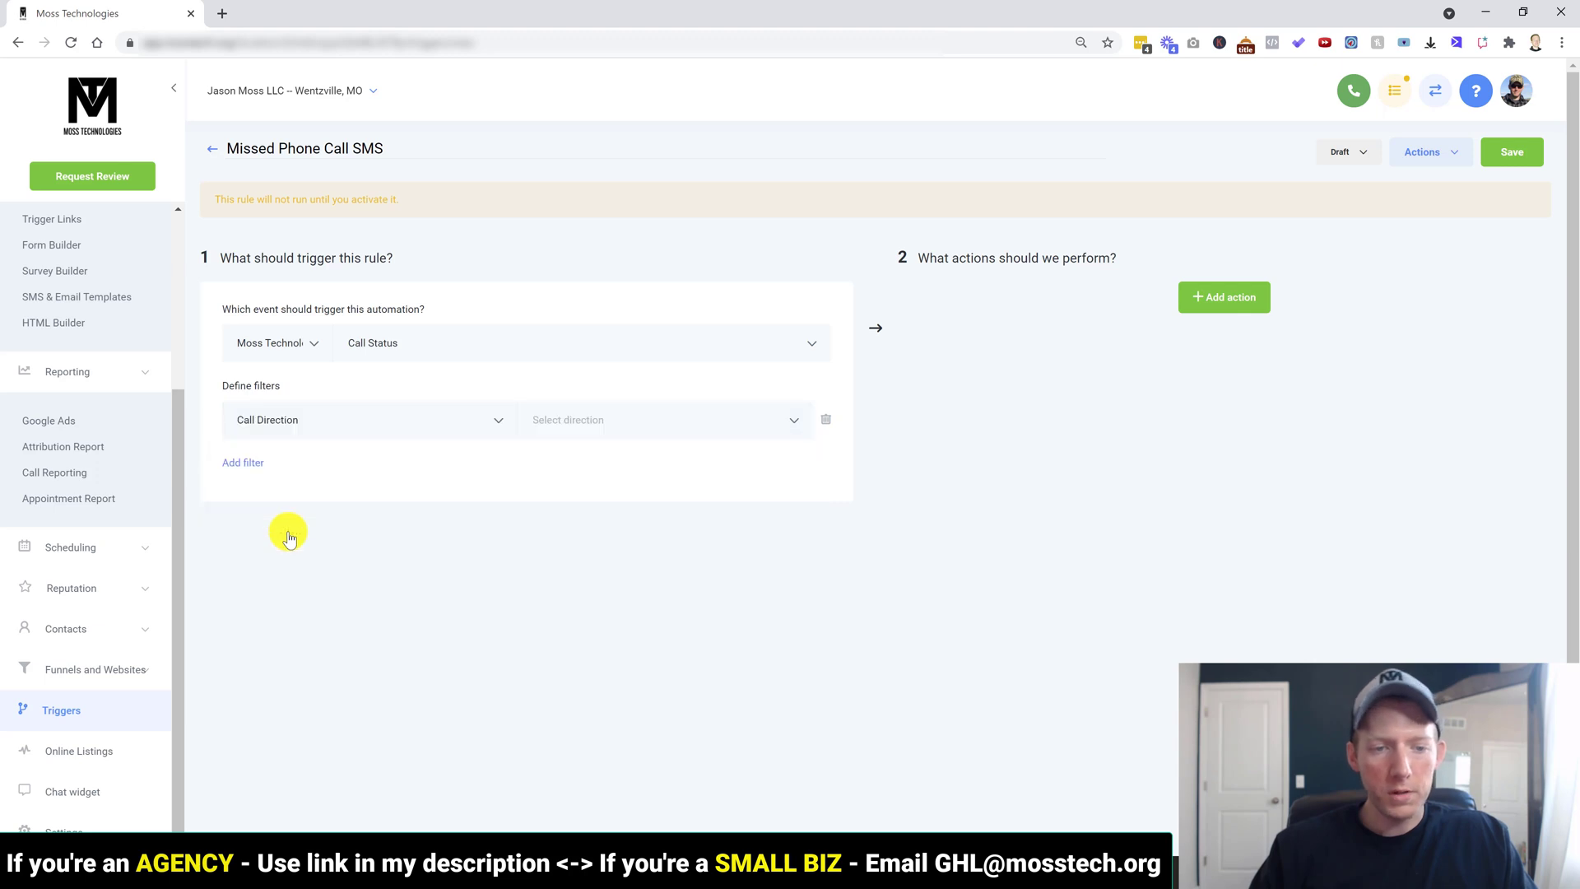
click(612, 418)
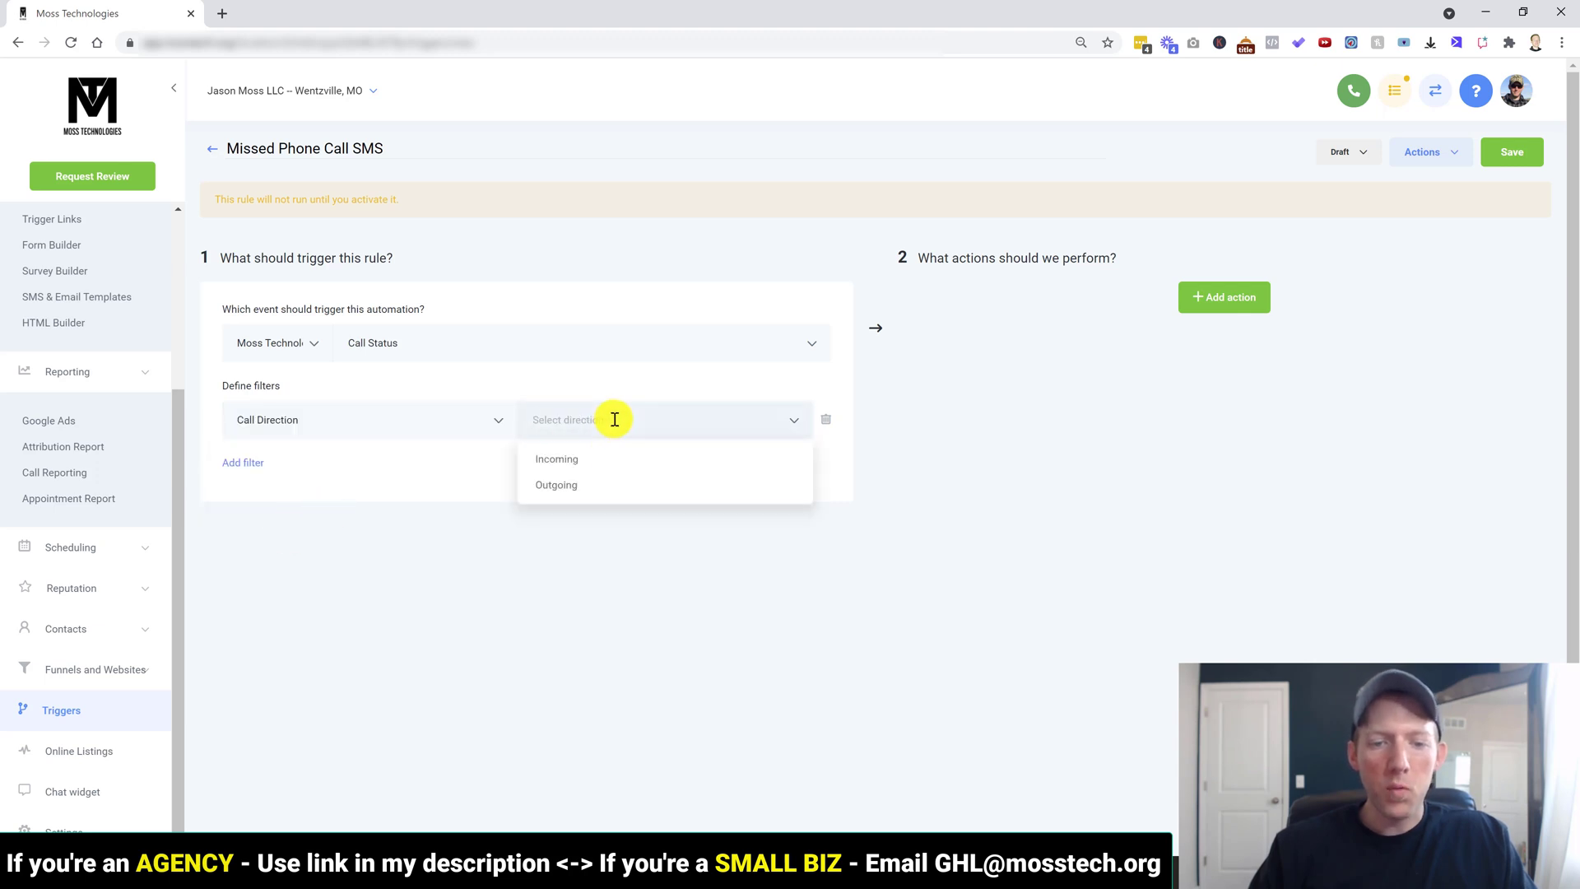
click(608, 463)
Step: Add an In Phone Number filter limited to the business phone number
click(247, 463)
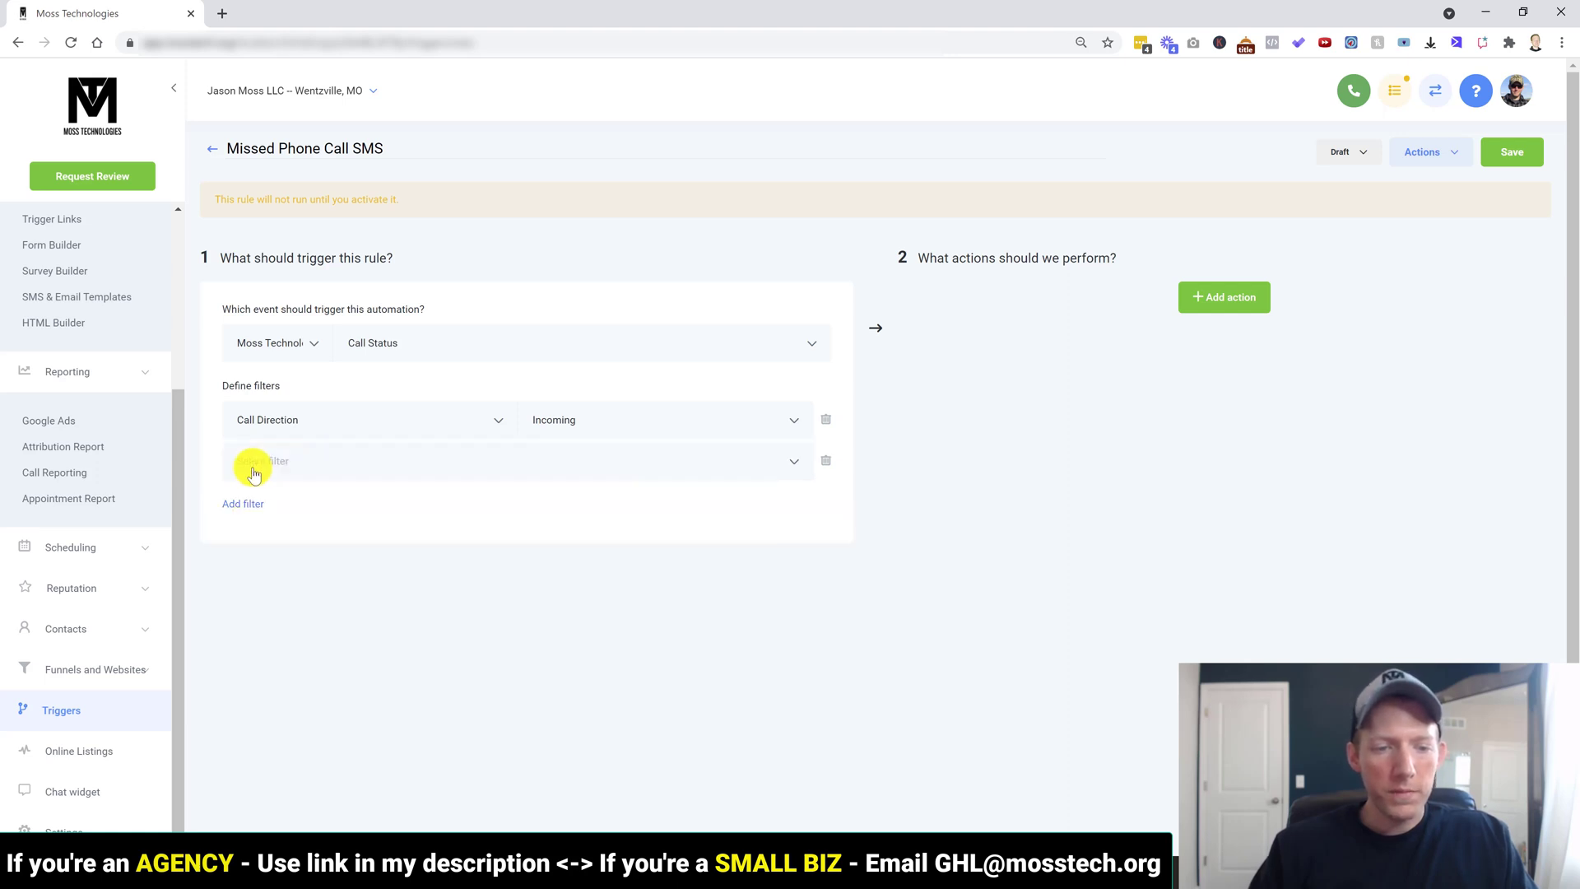
click(332, 469)
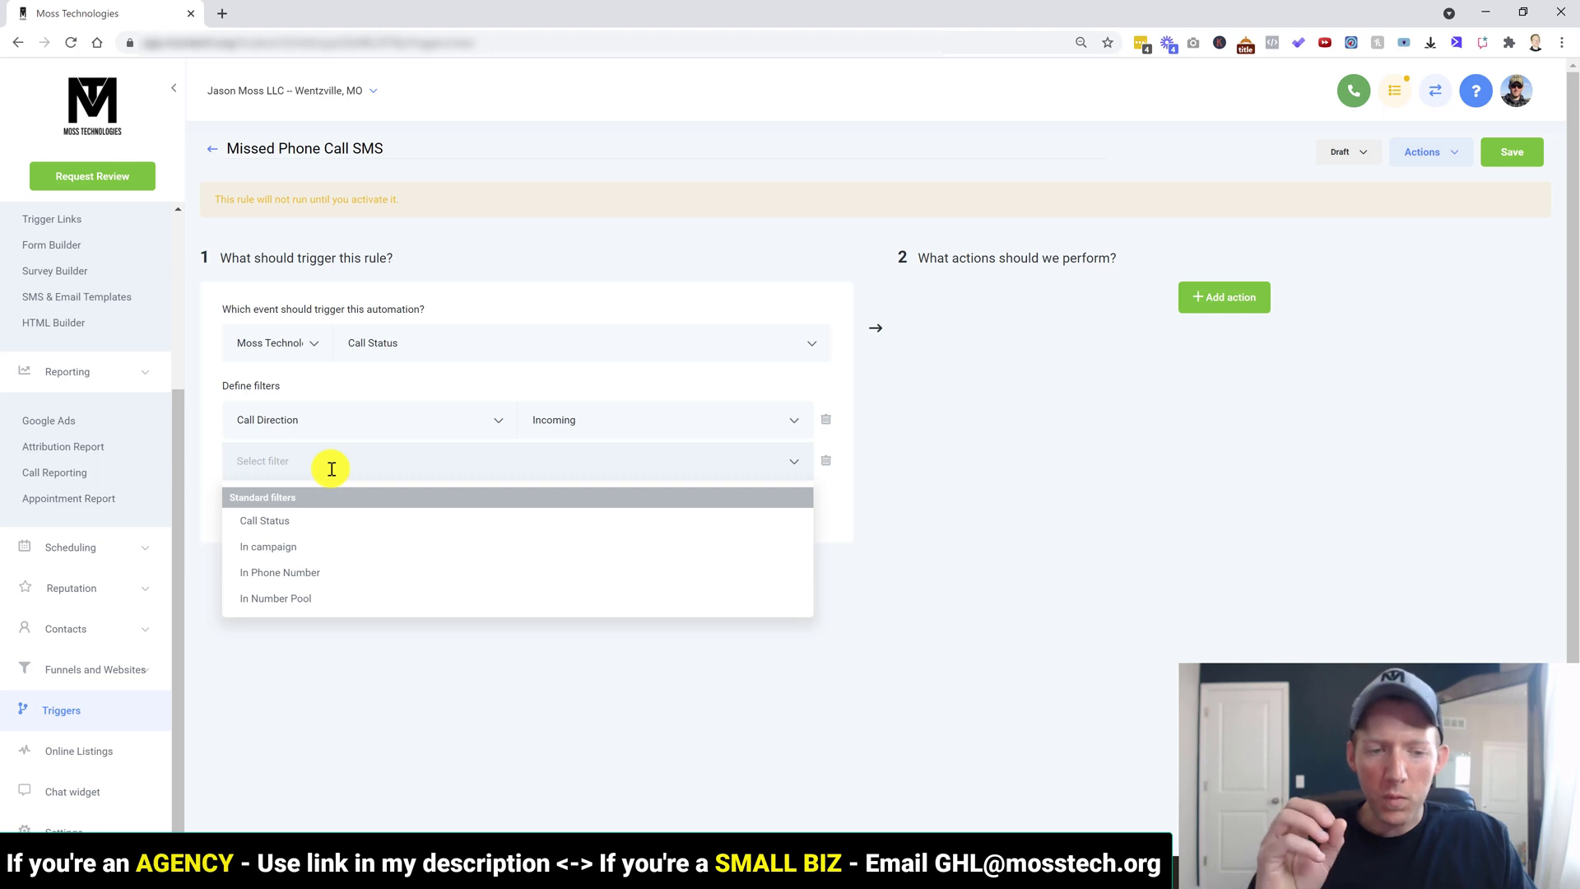
click(298, 572)
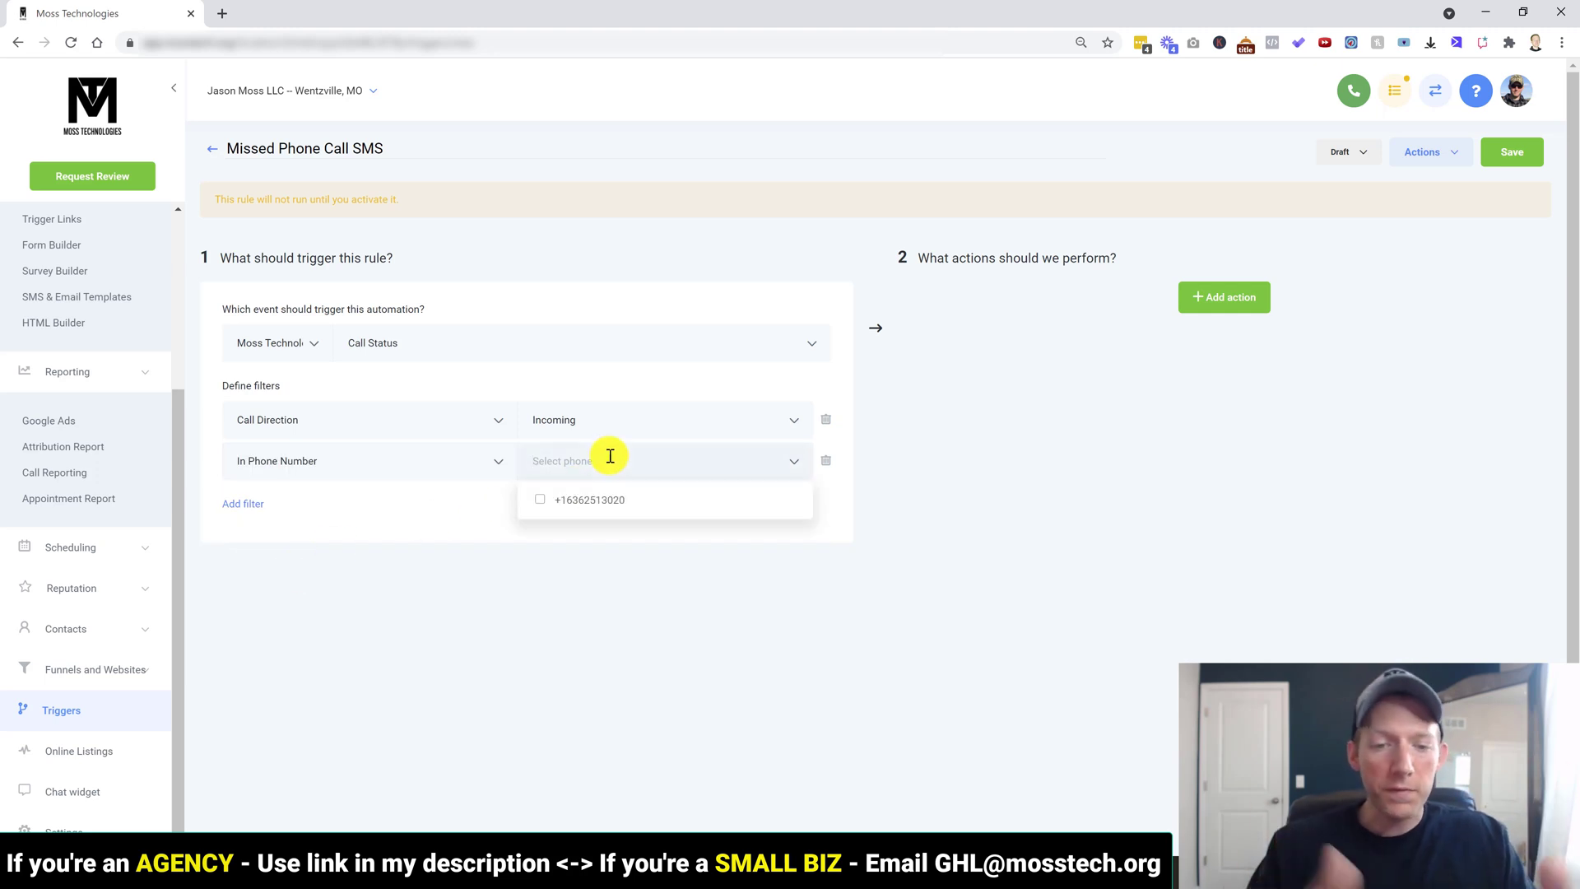
click(540, 502)
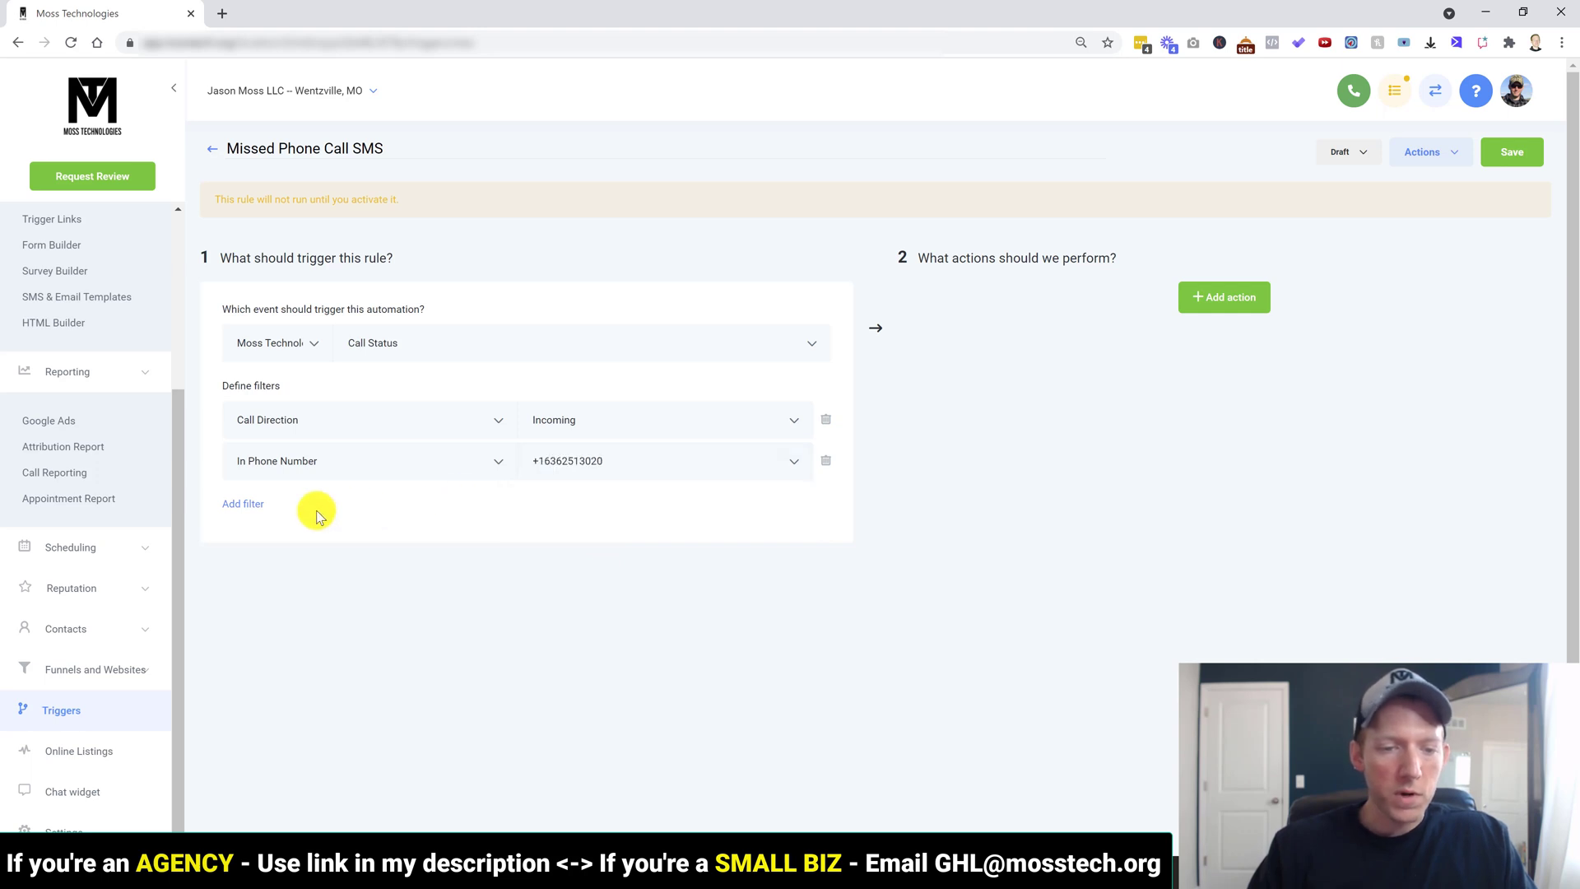
Step: Add a Call Status filter for Busy, Voicemail and No-answer
click(247, 503)
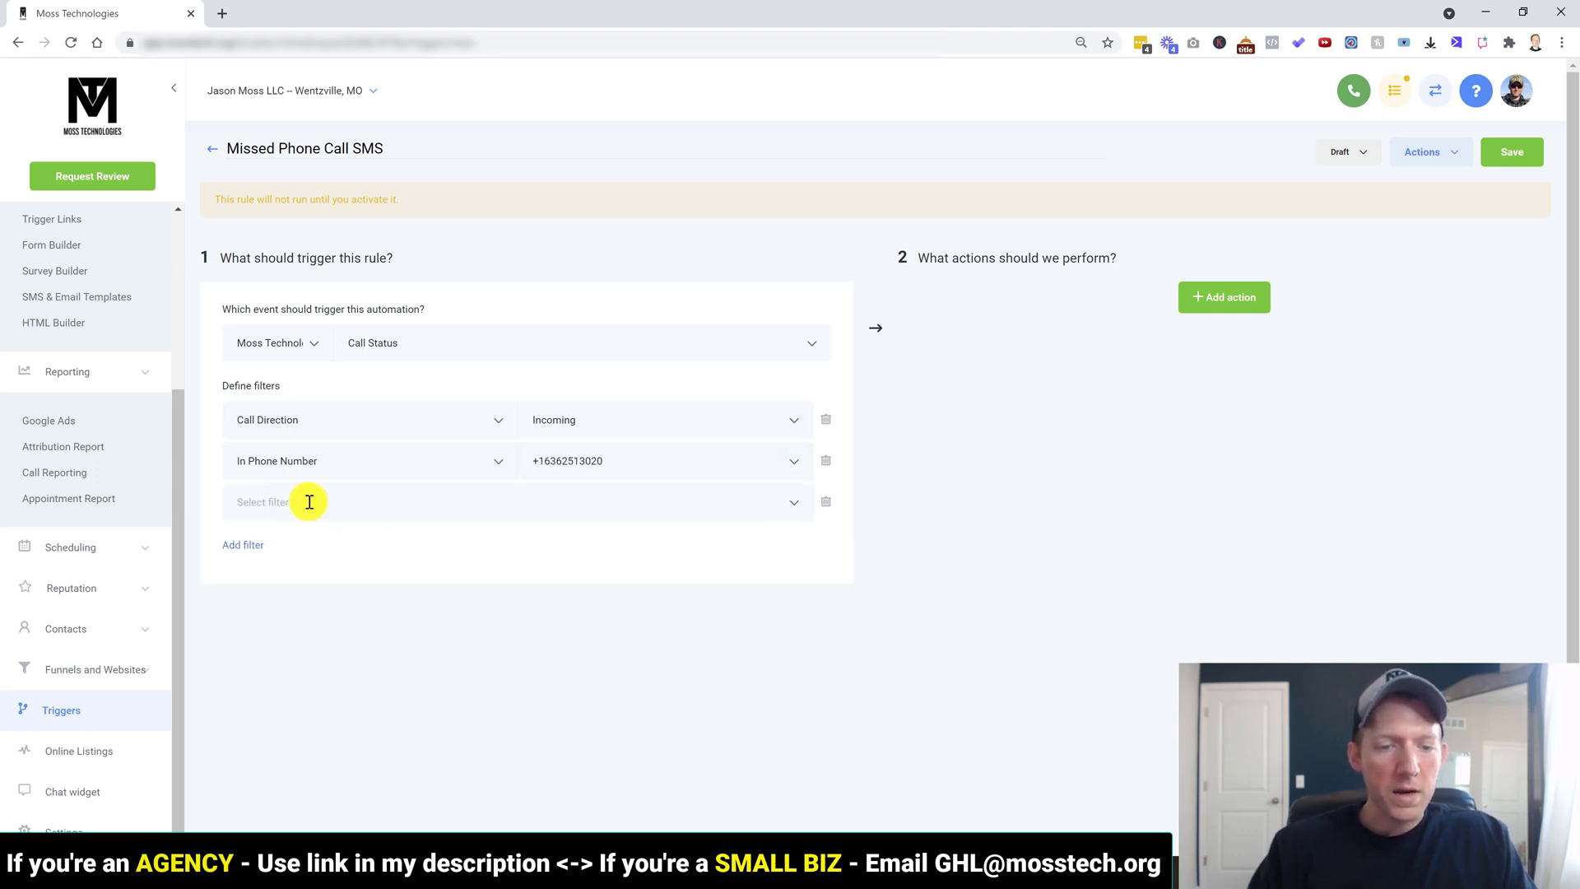
click(313, 502)
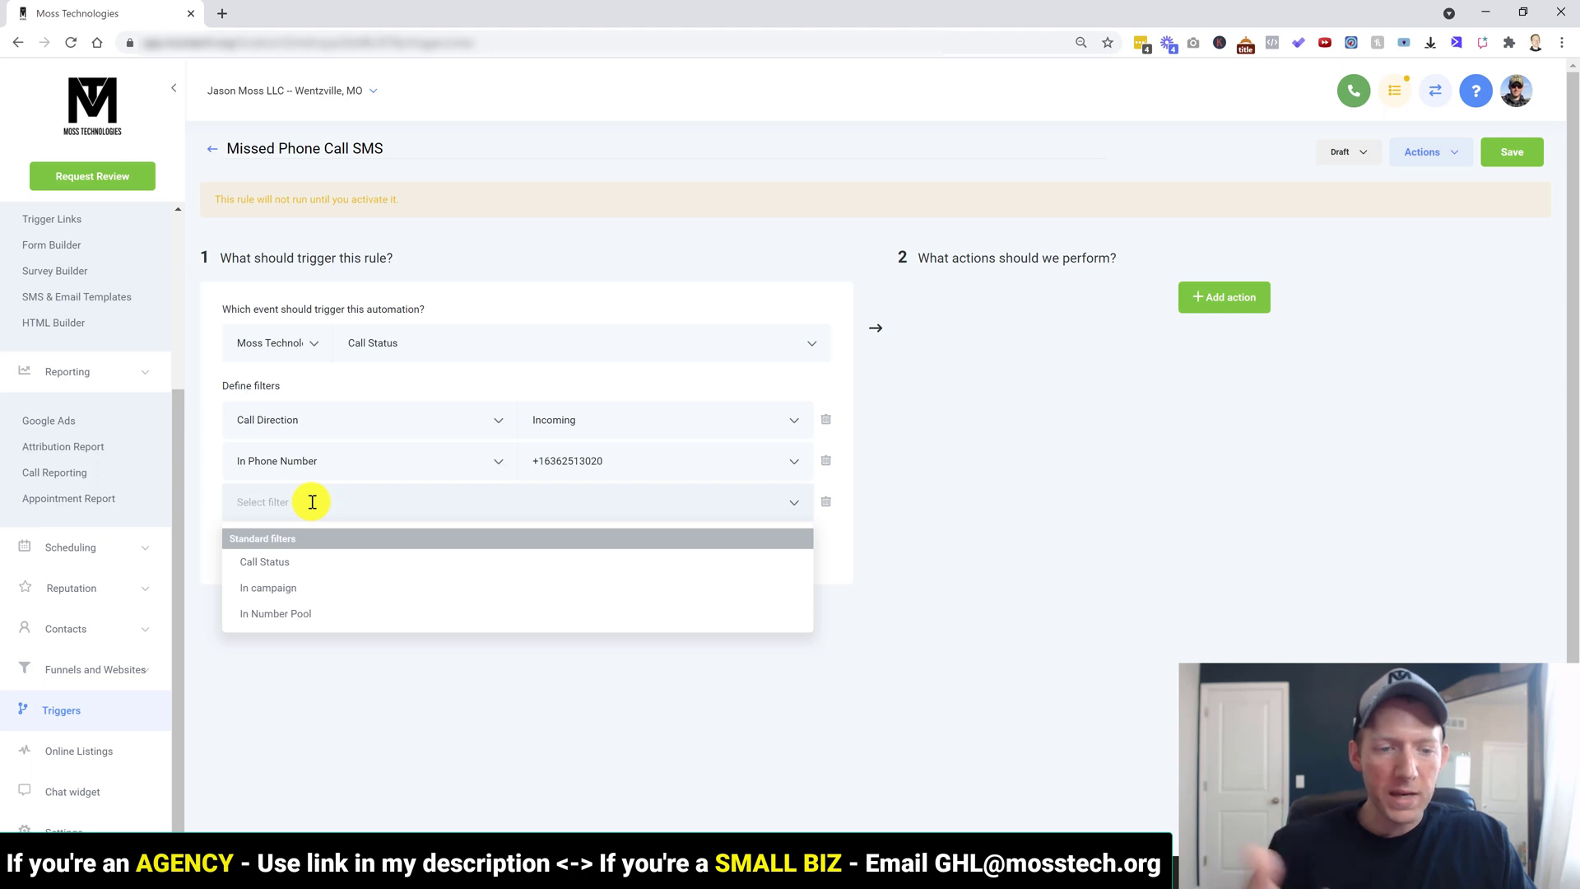
click(282, 568)
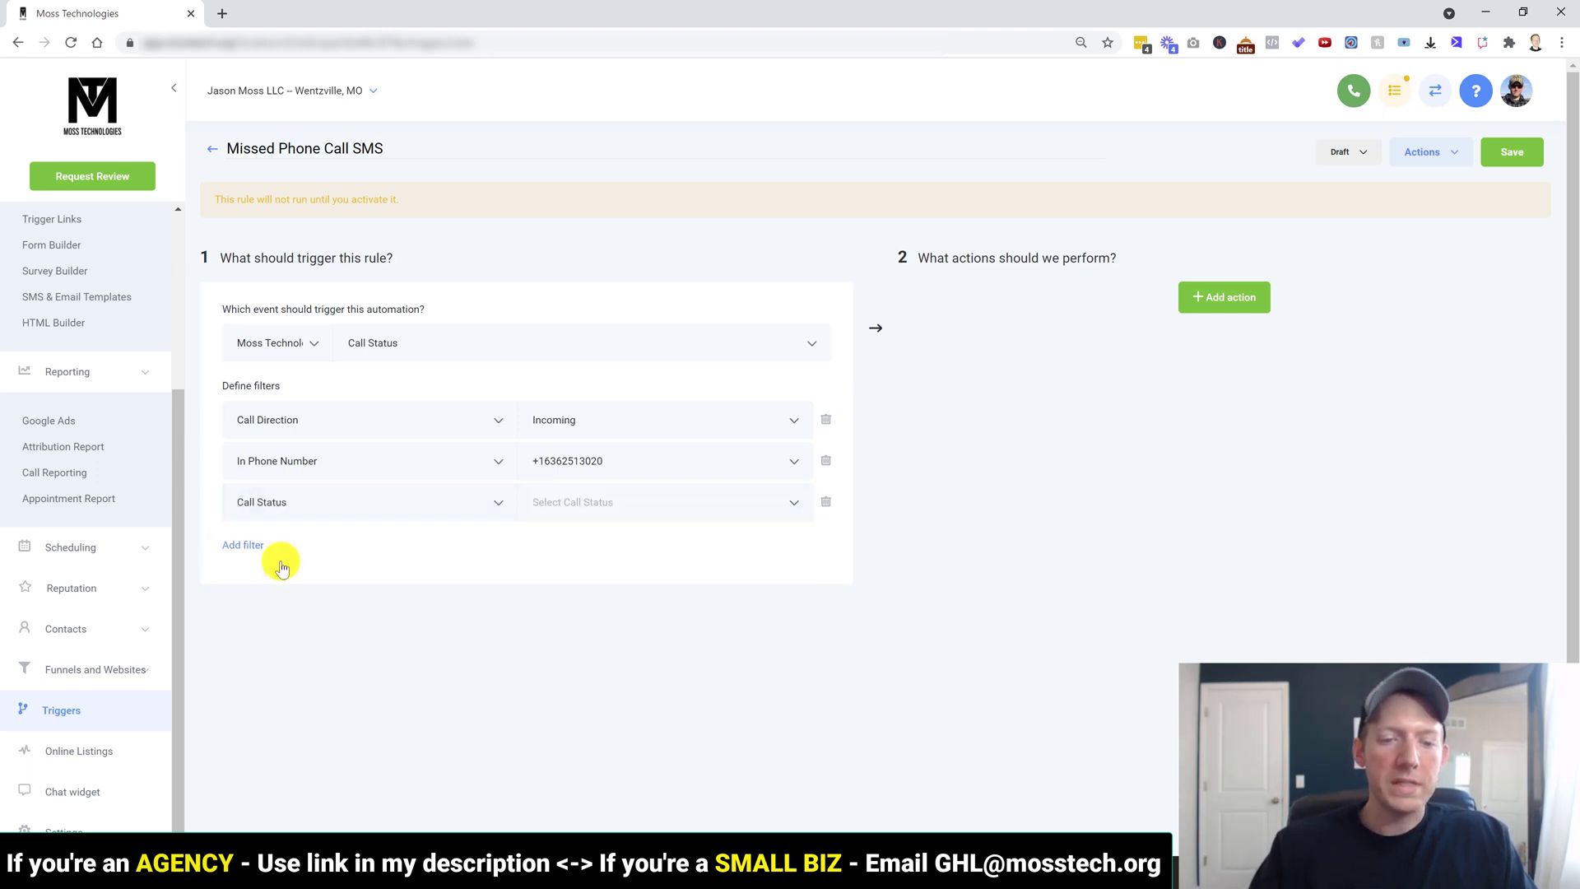
click(673, 502)
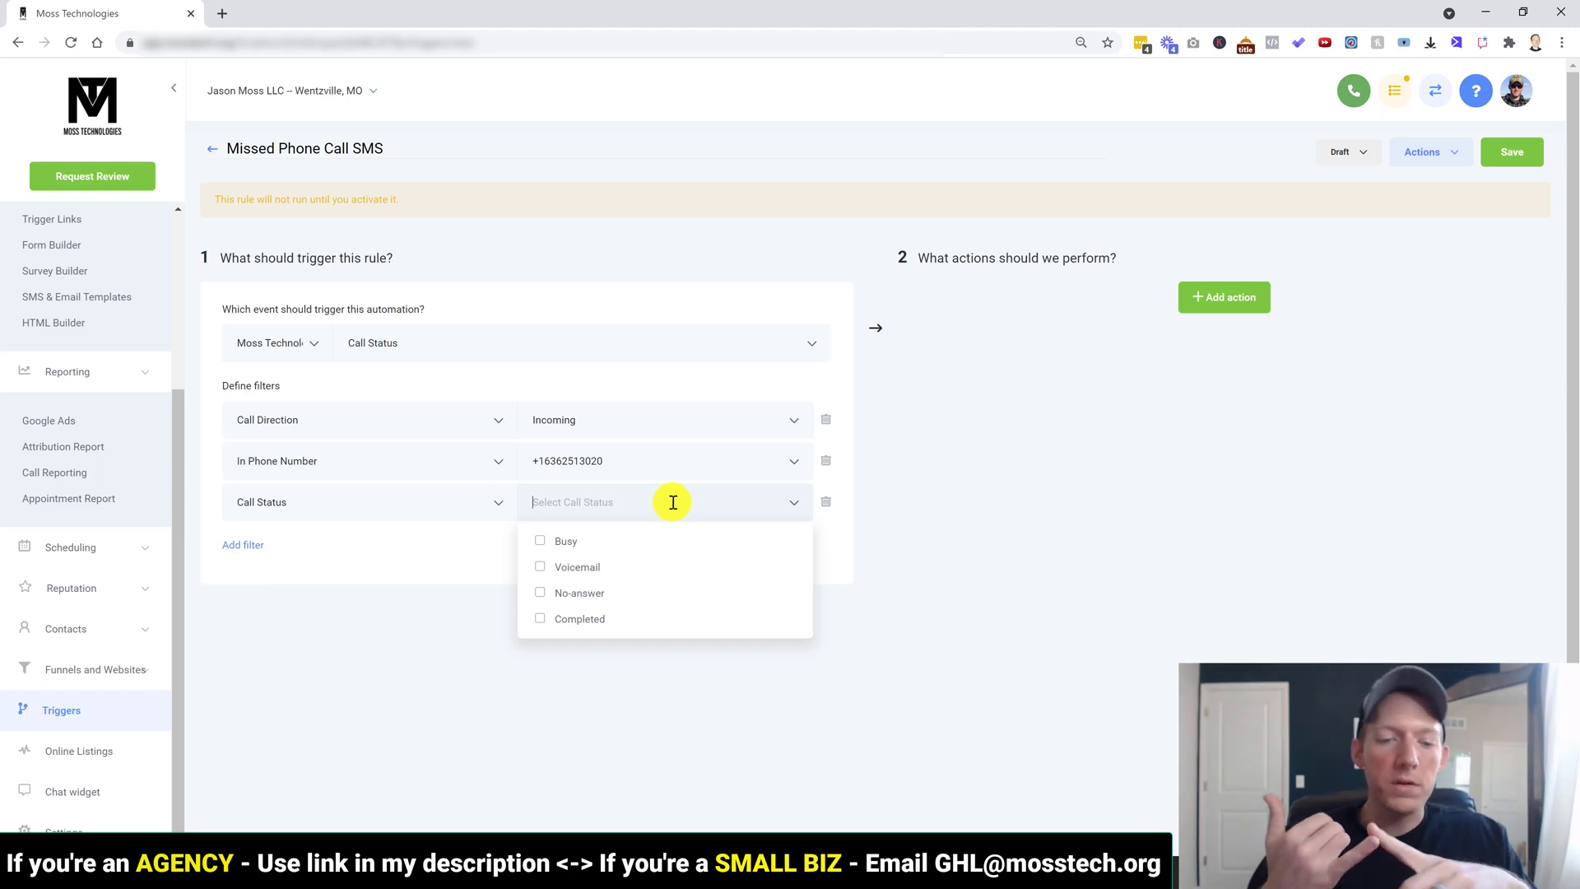
click(541, 541)
click(540, 567)
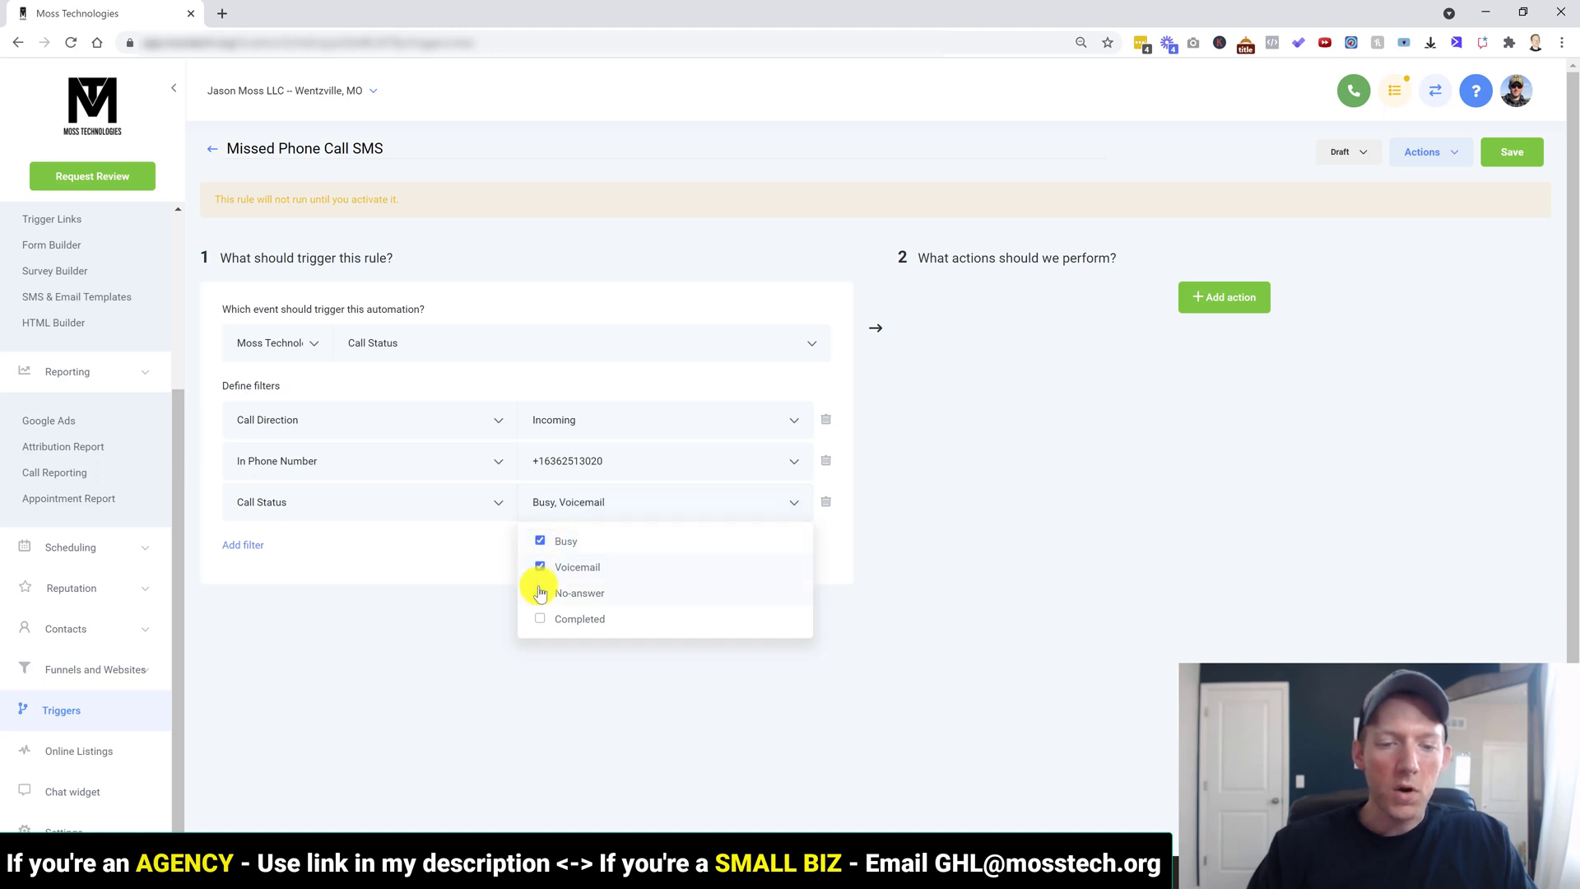
click(539, 593)
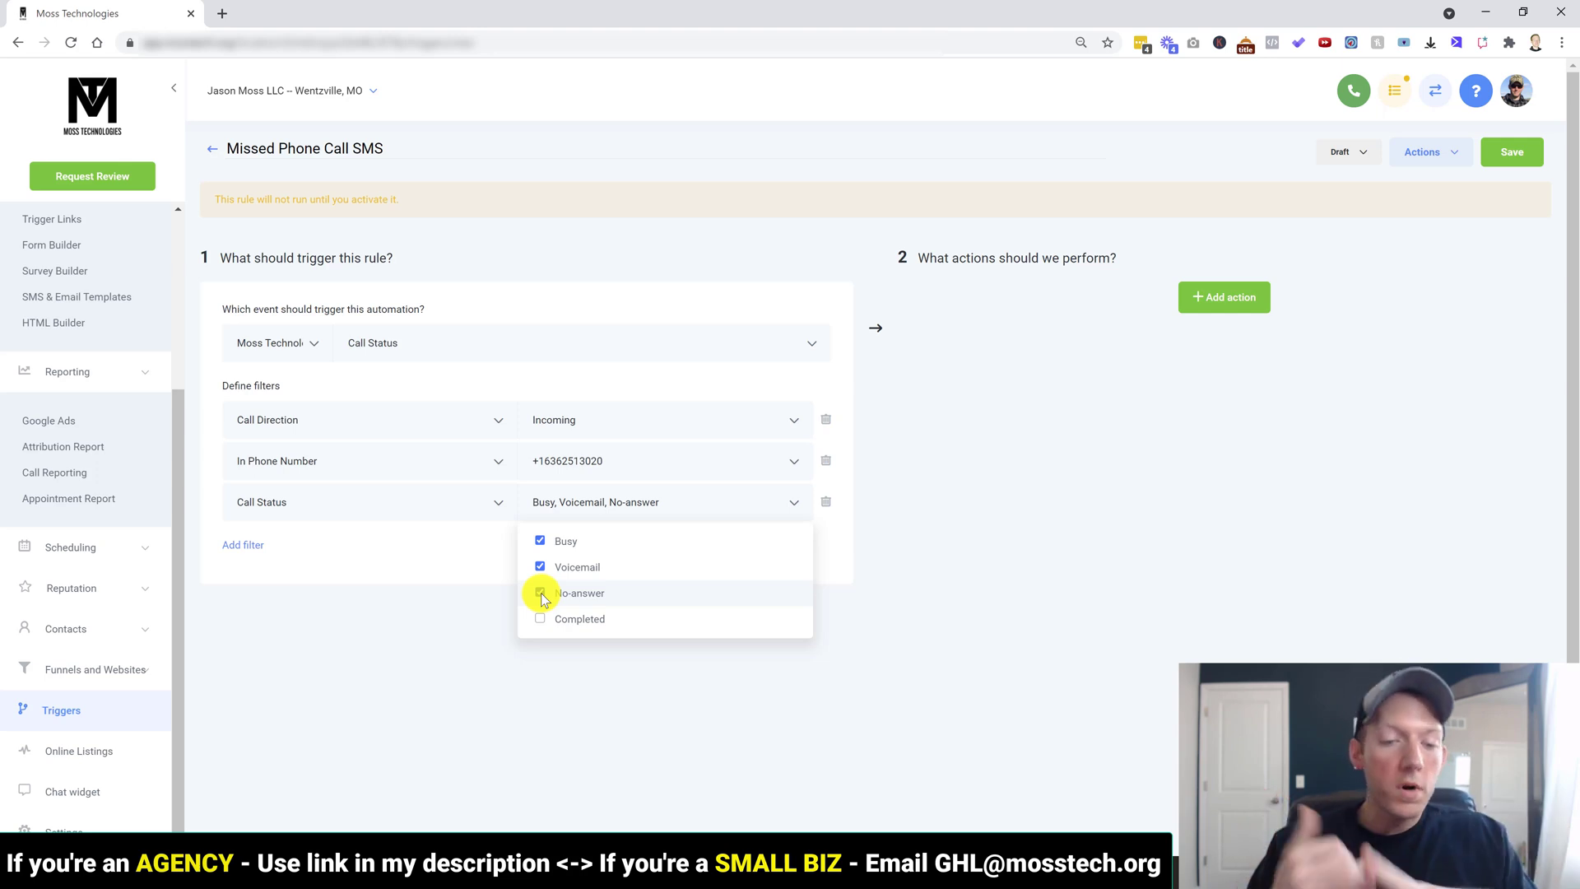
click(467, 553)
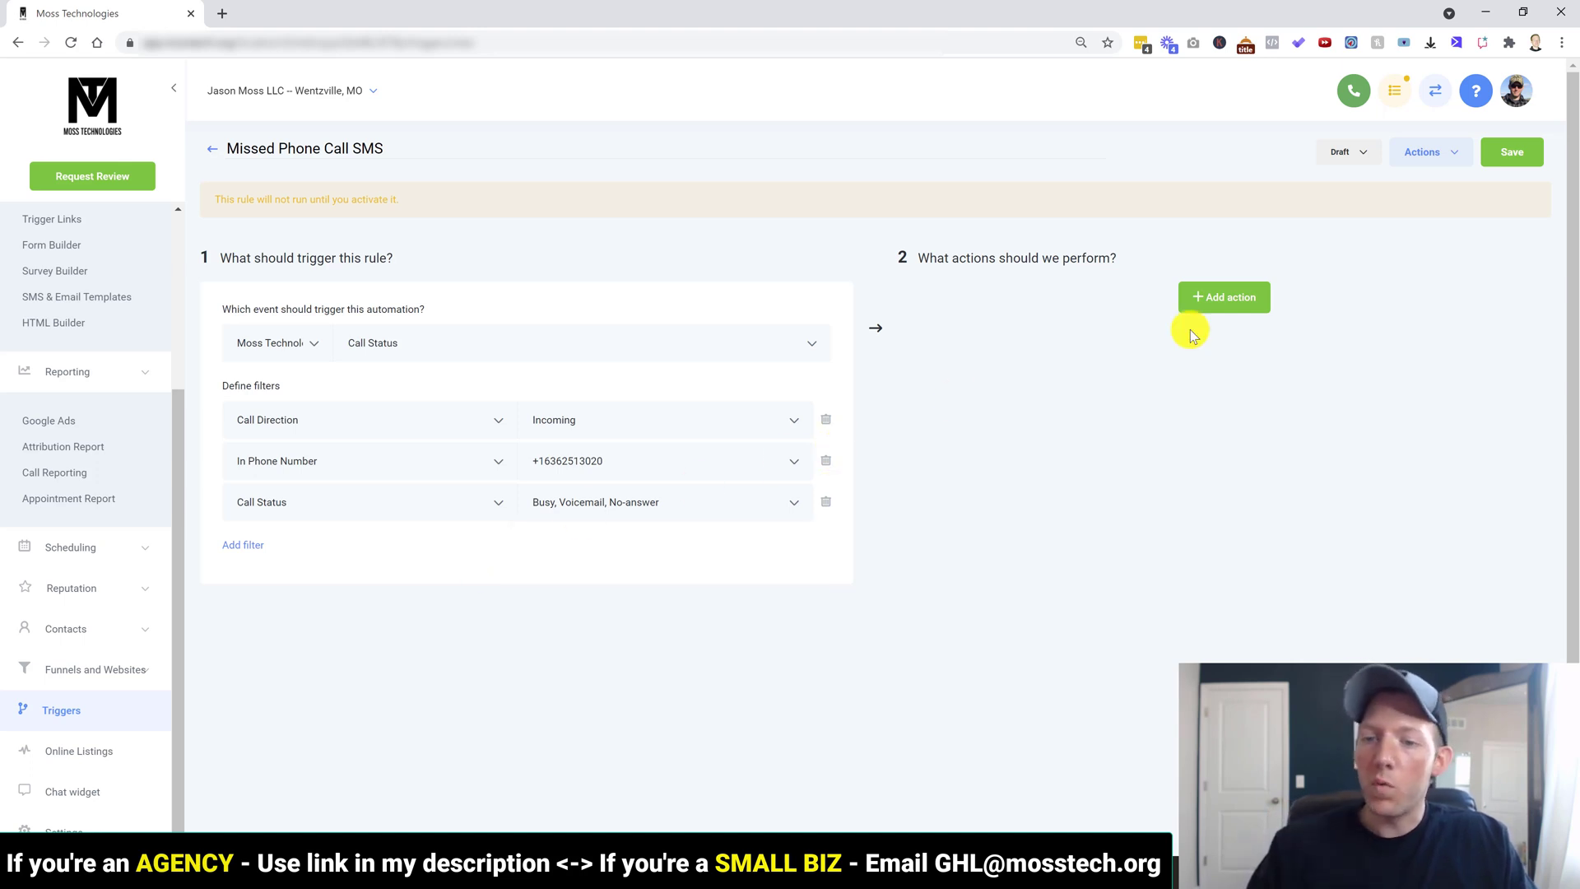
Step: Add a Send SMS action to the rule
click(1216, 301)
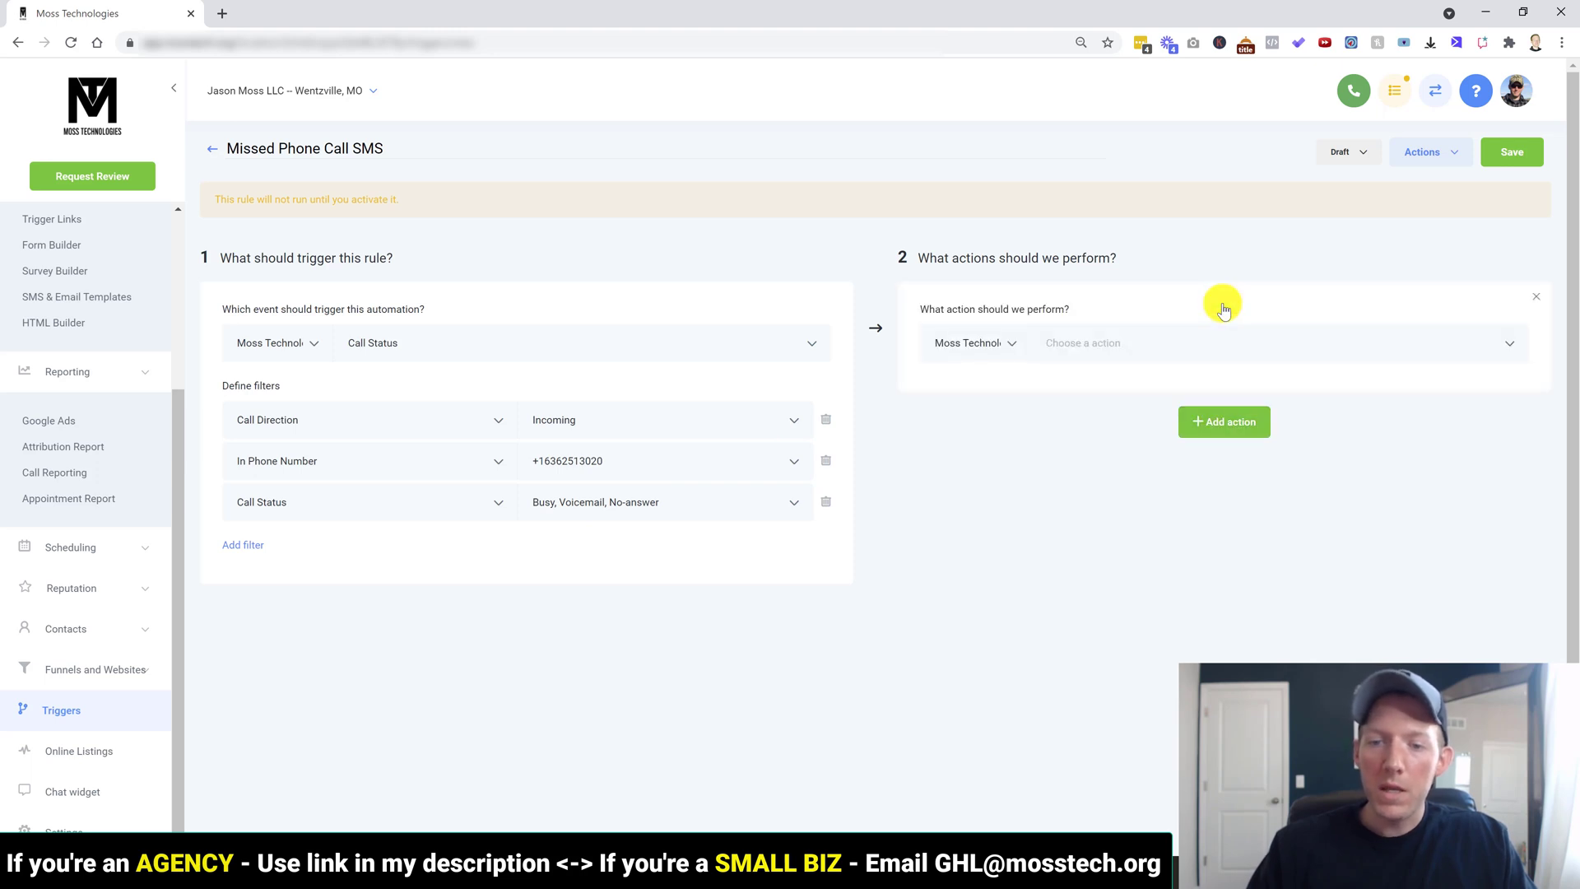
click(1172, 341)
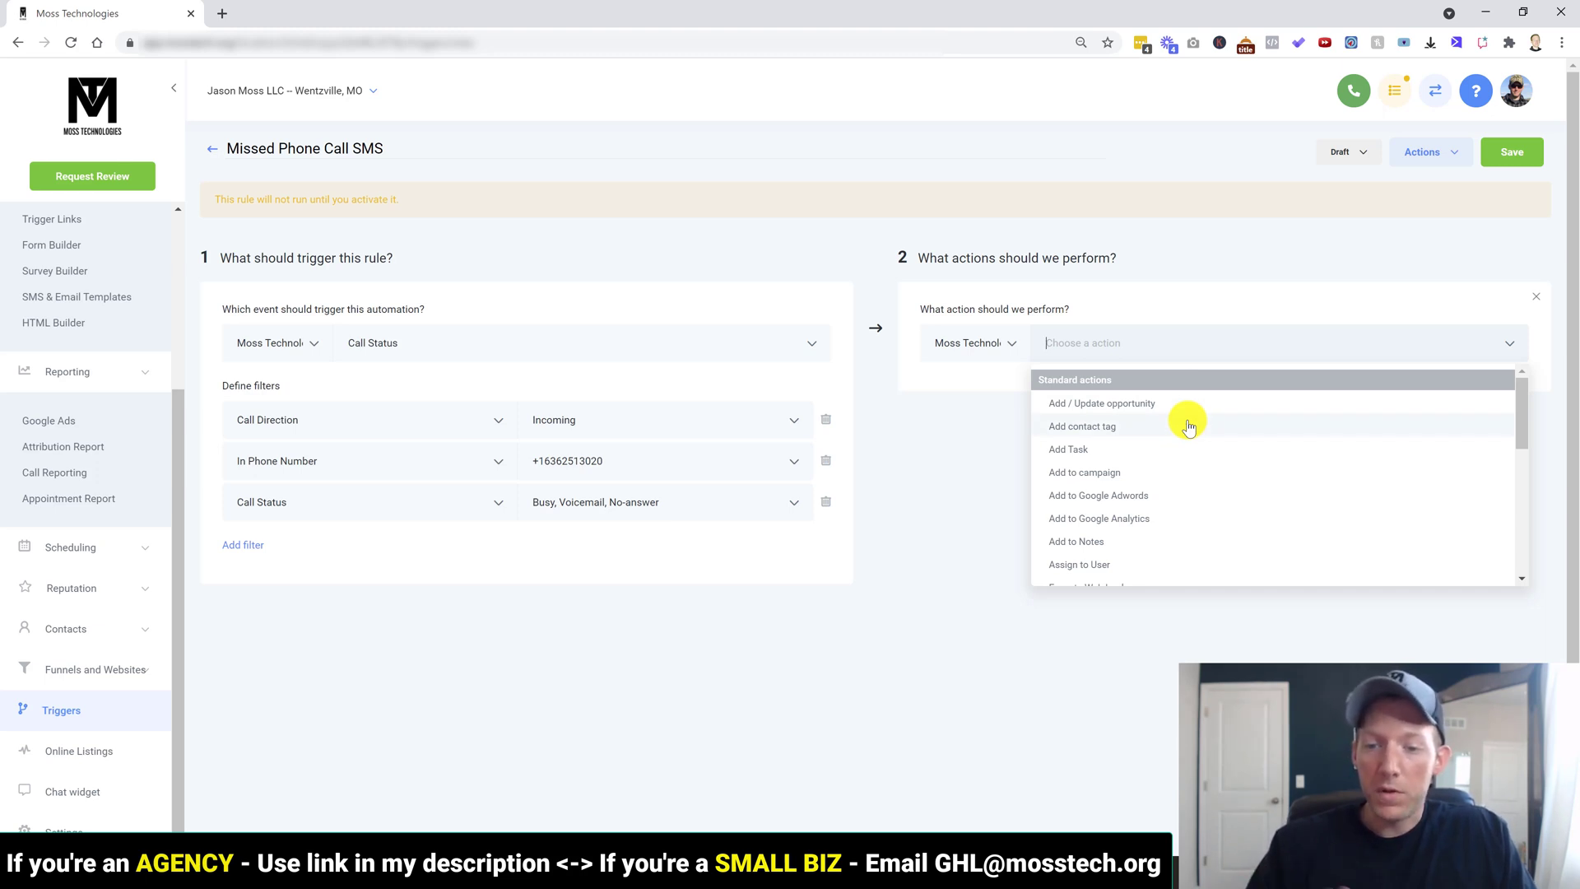
scroll(1178, 472, down, 3)
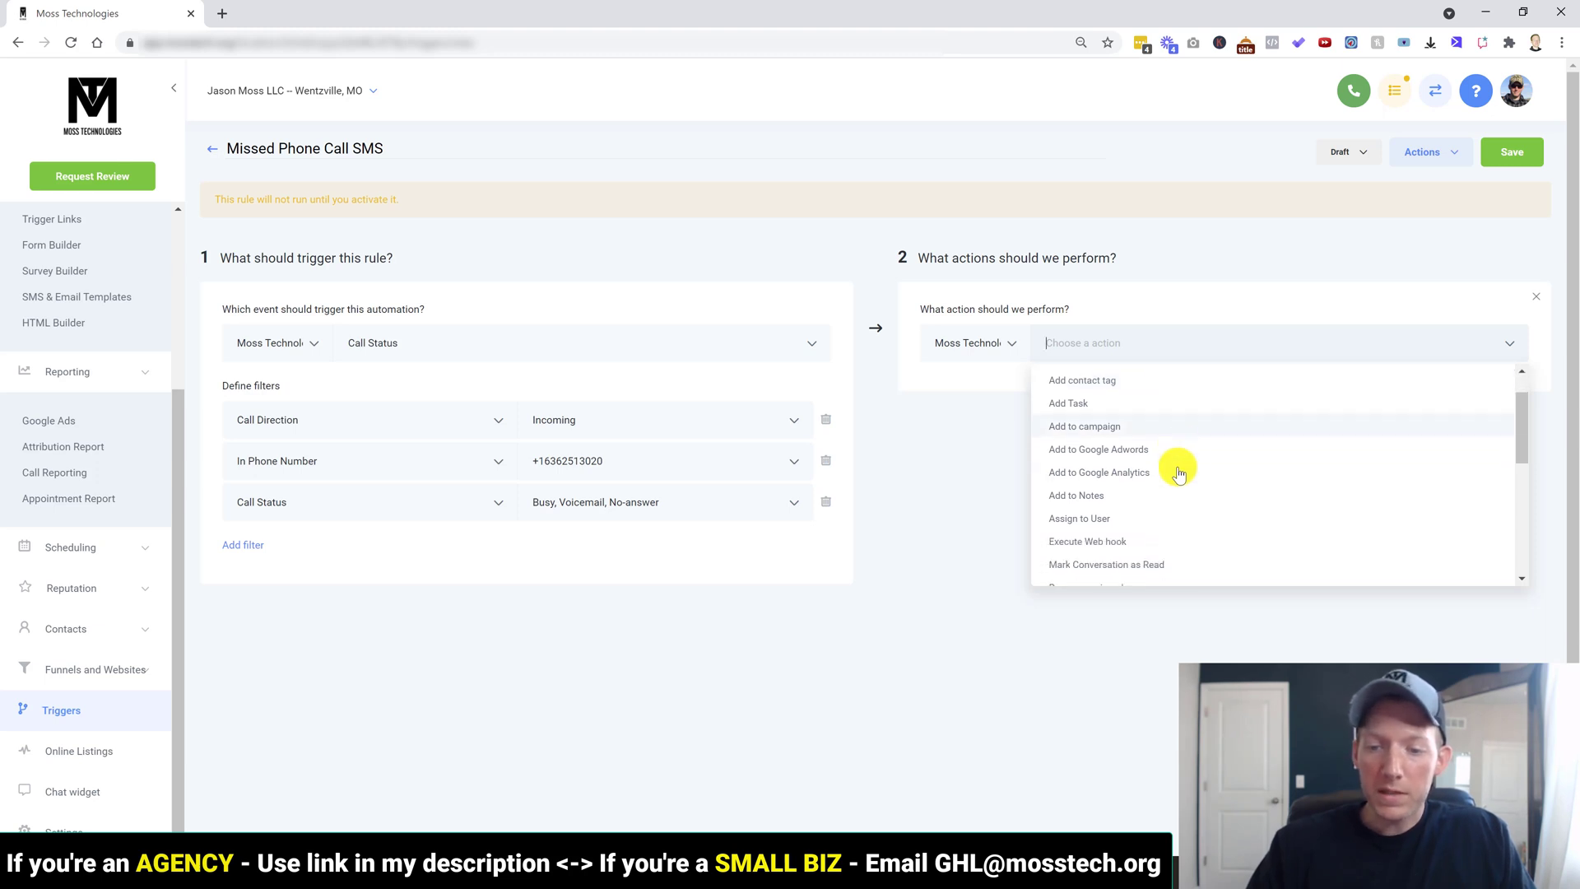
scroll(1178, 472, down, 4)
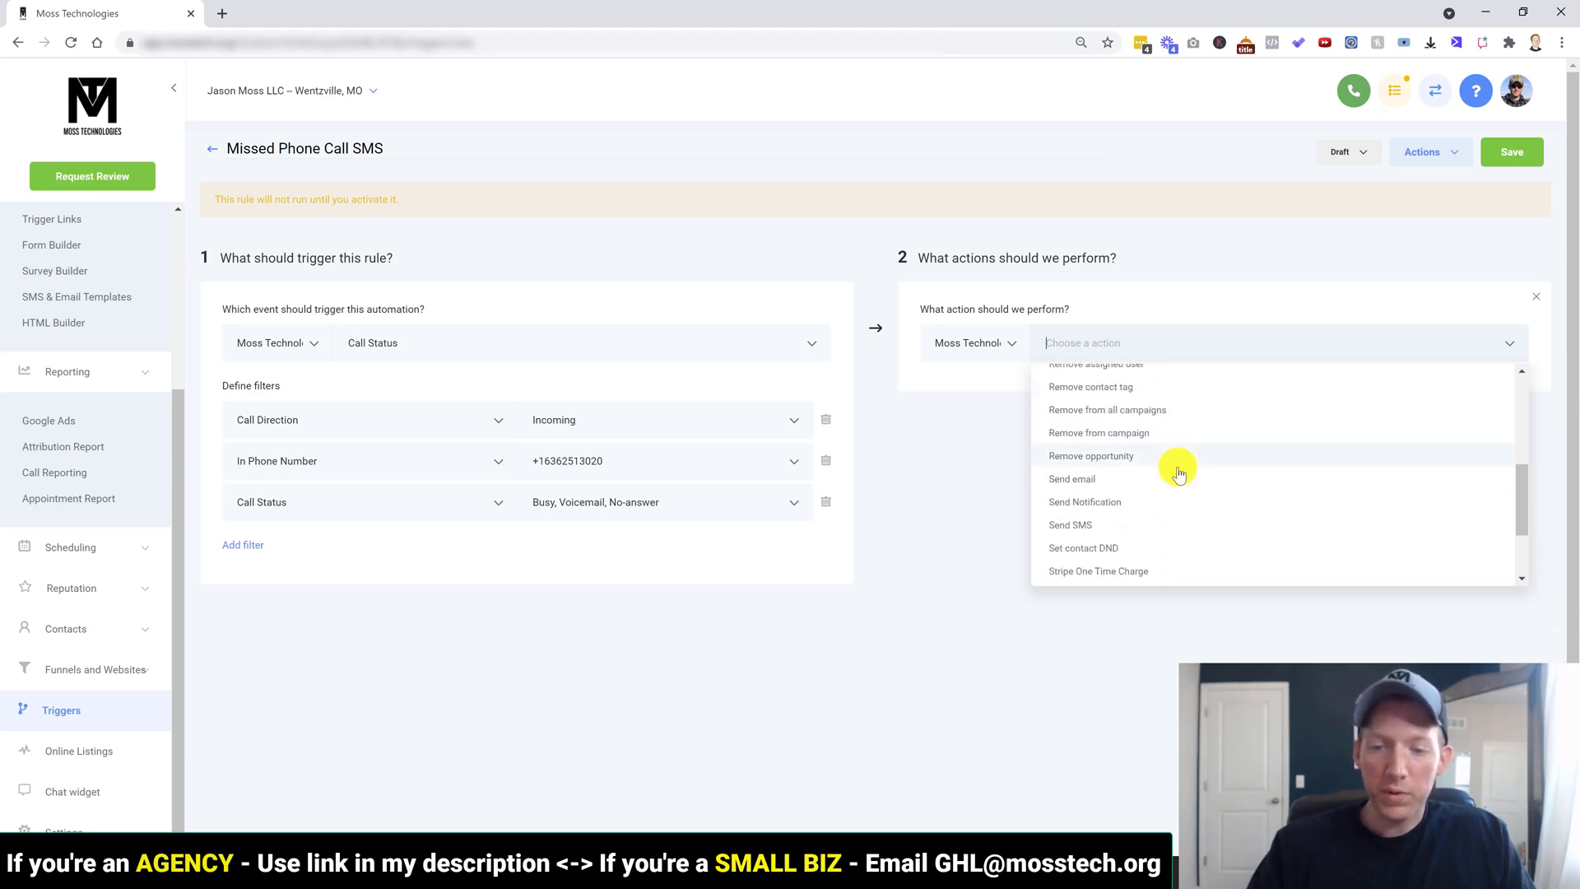
click(1096, 496)
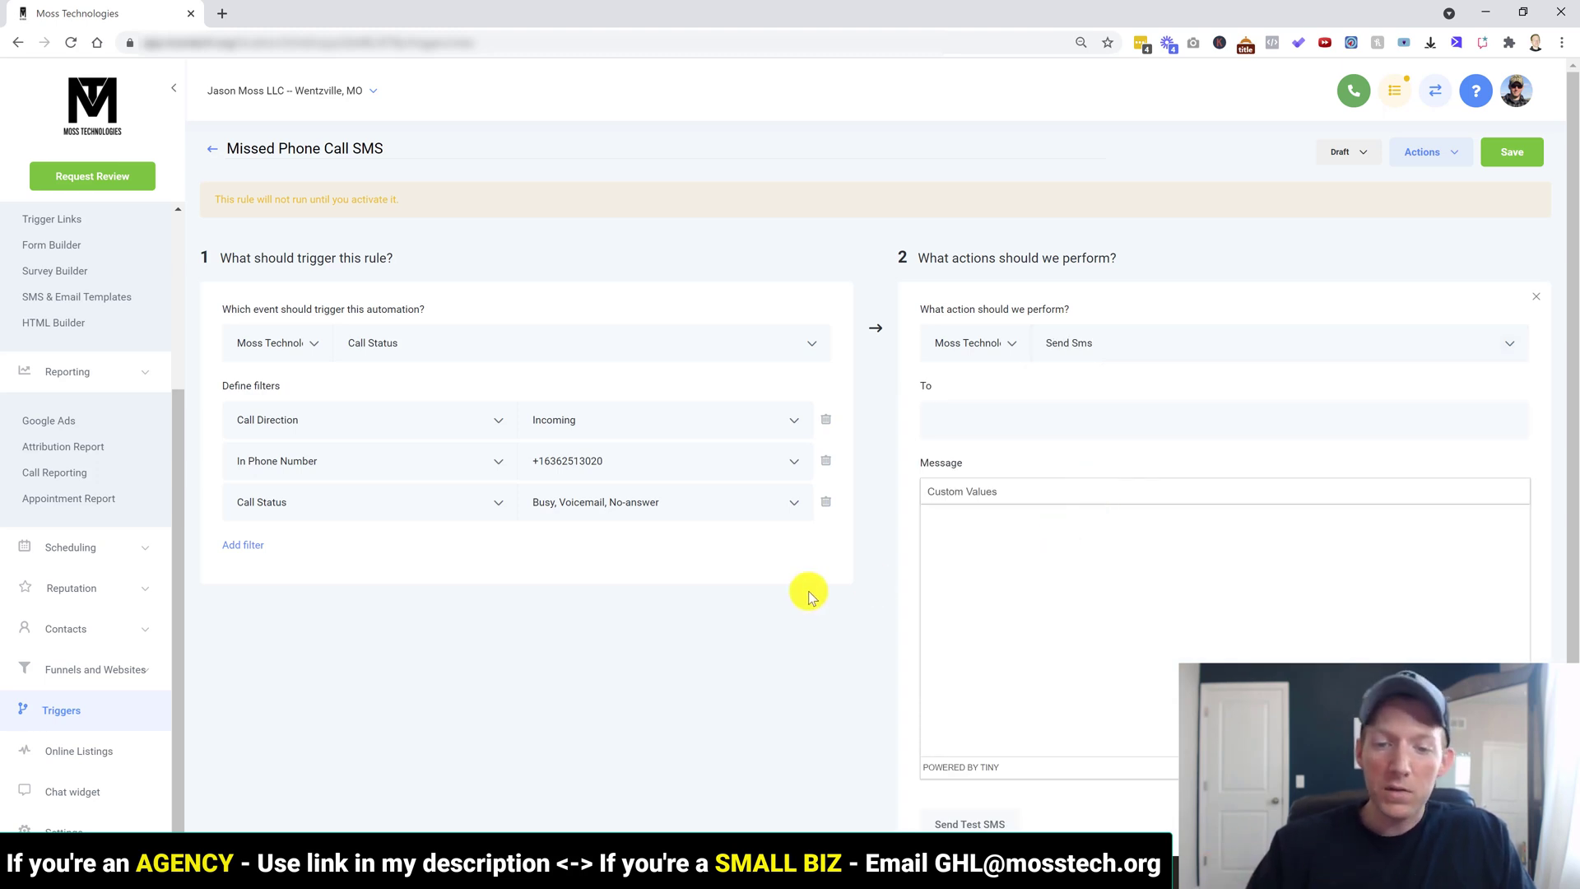
Step: Address the SMS to {{contact.phone}}, copying the merge field from the message box
click(1000, 413)
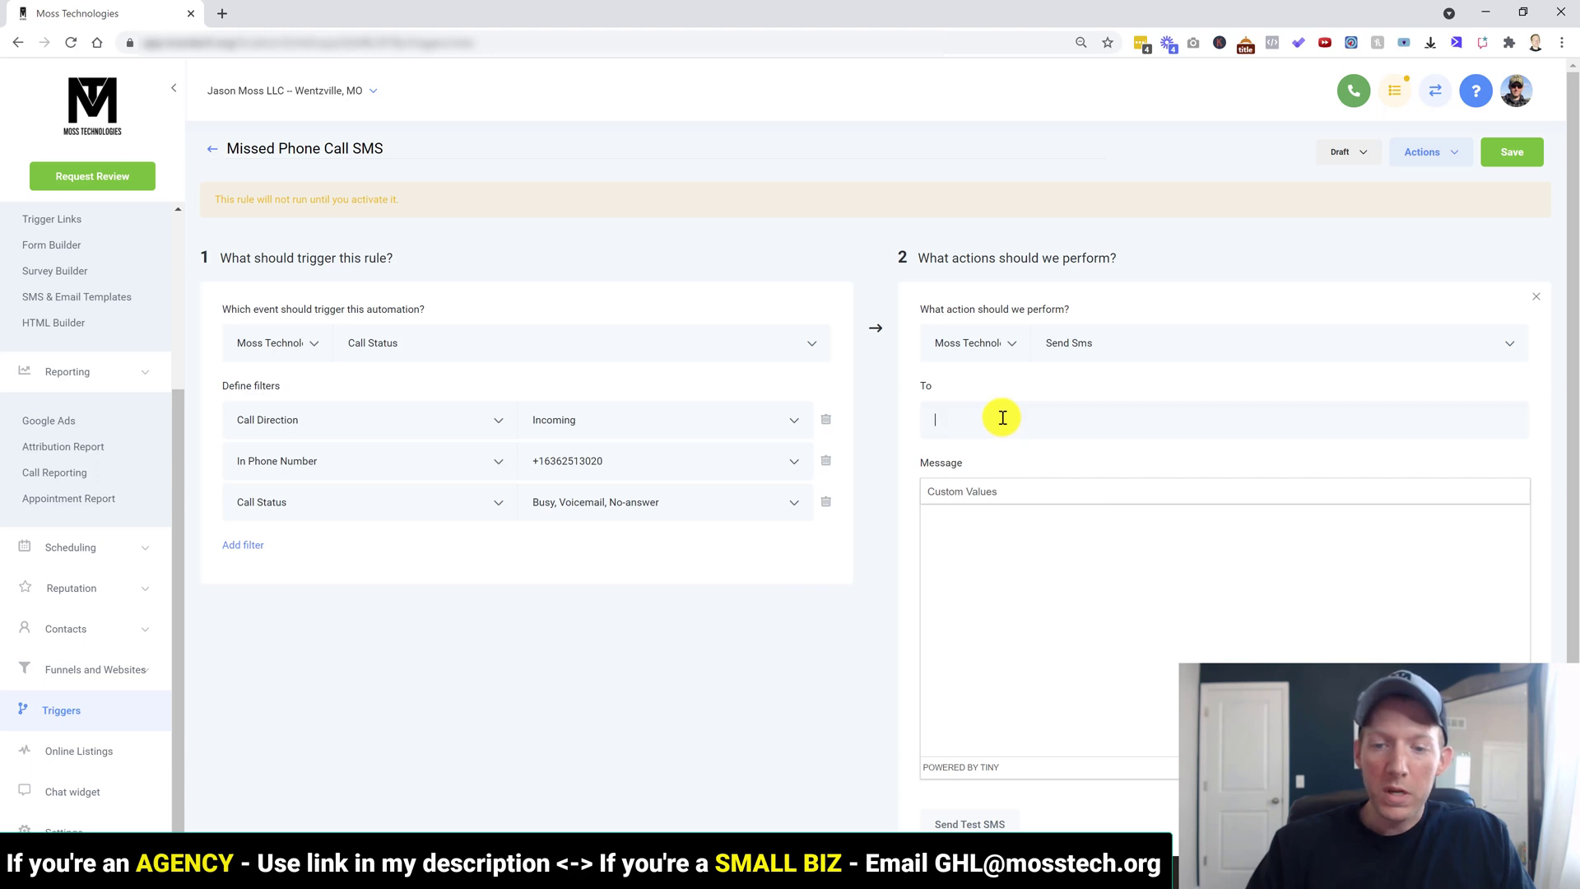
click(983, 515)
click(957, 491)
click(952, 552)
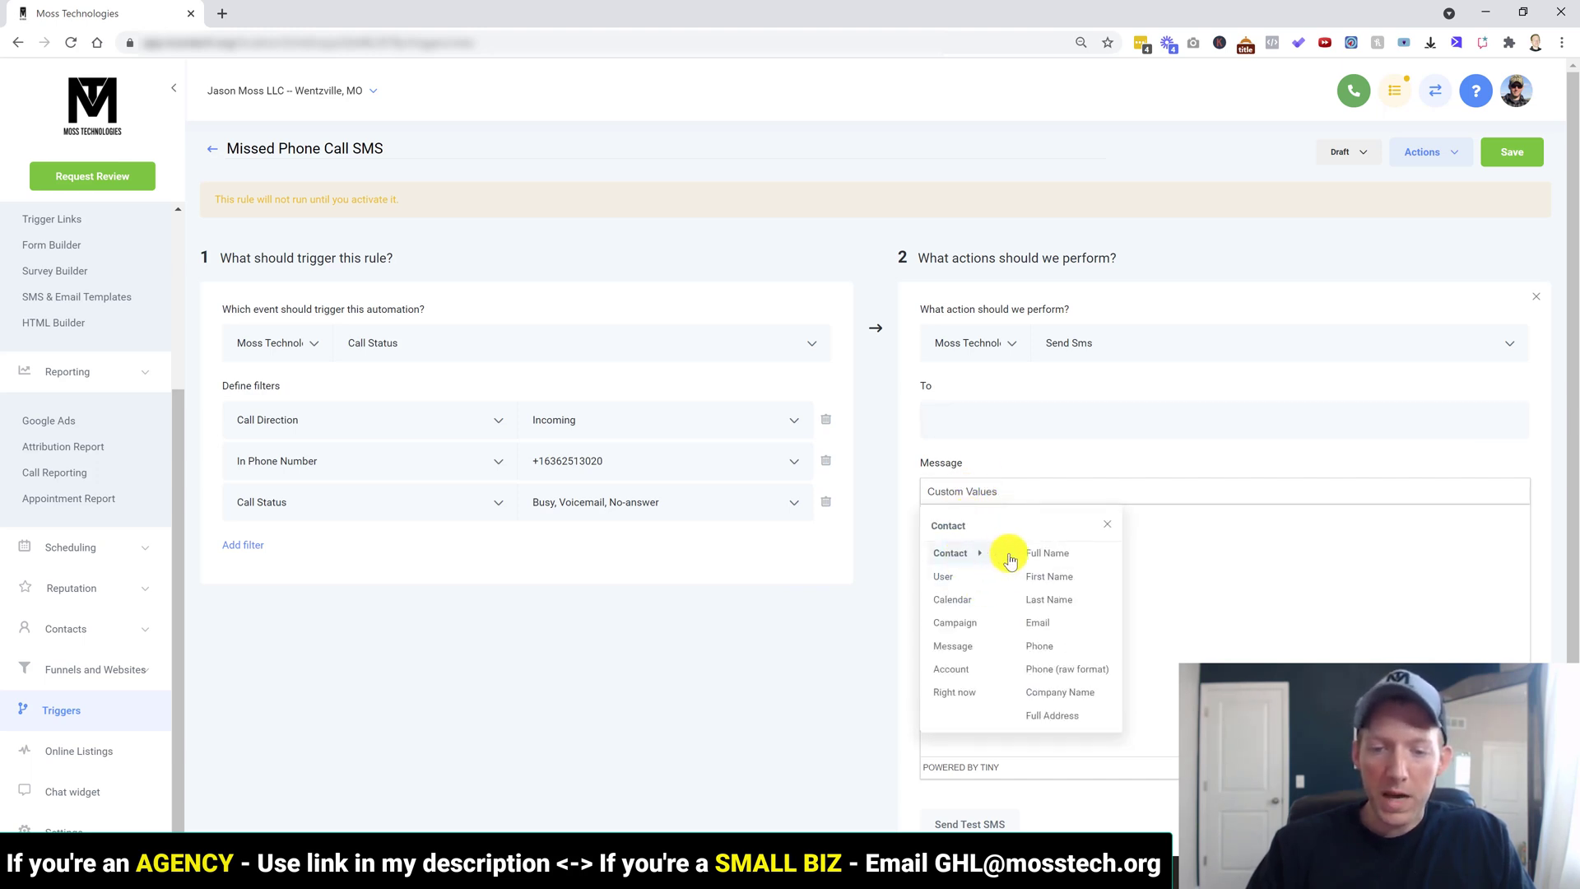
click(1041, 647)
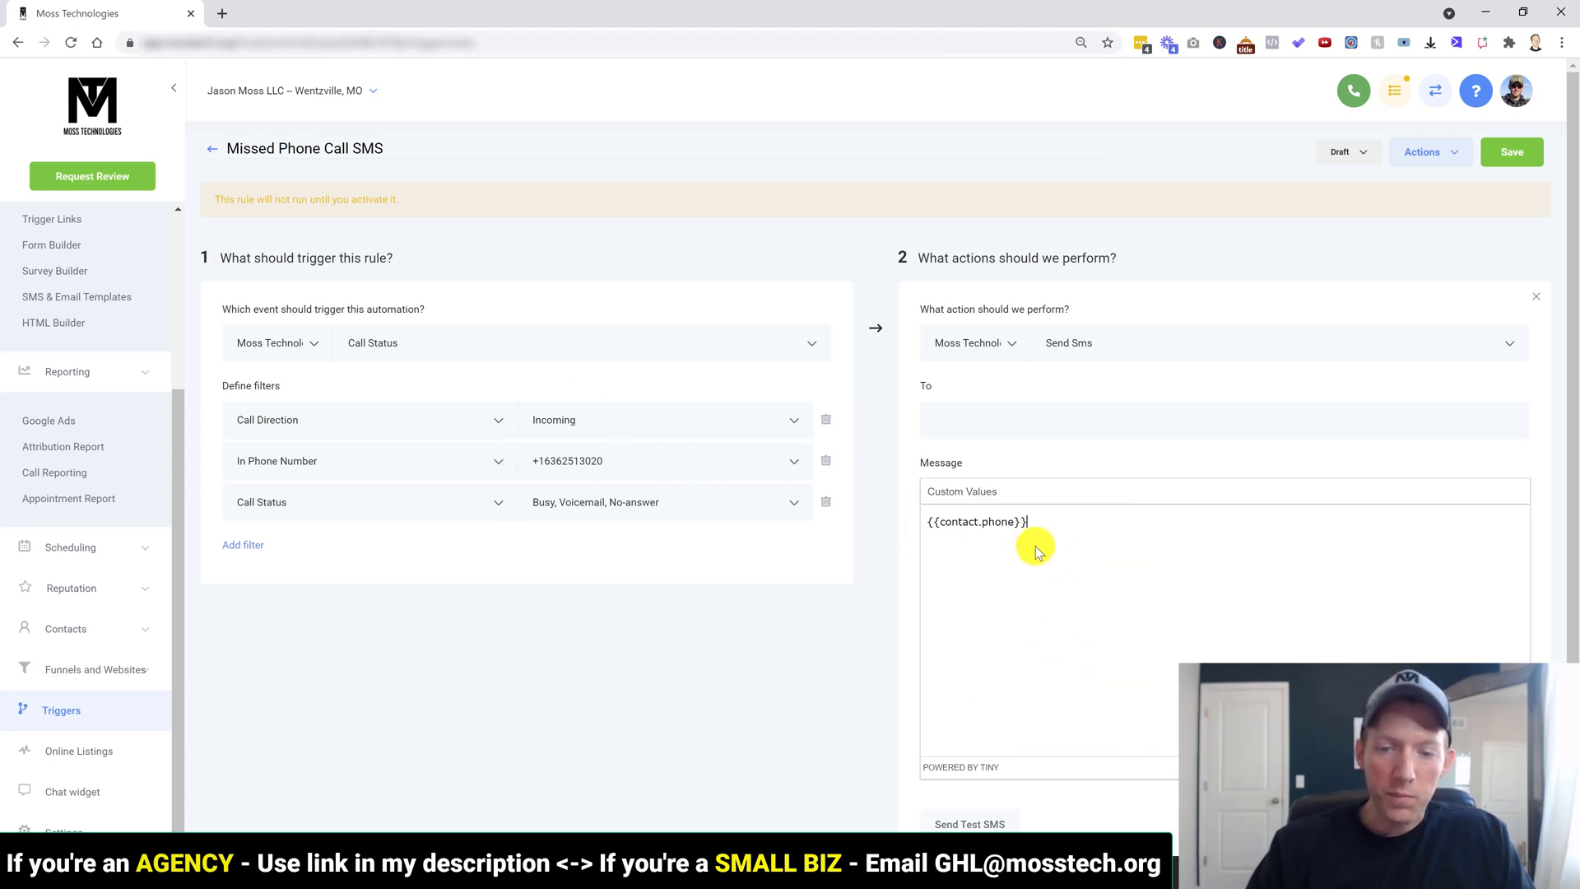
drag(1045, 522, 924, 526)
key(ctrl+c)
click(987, 420)
key(ctrl+v)
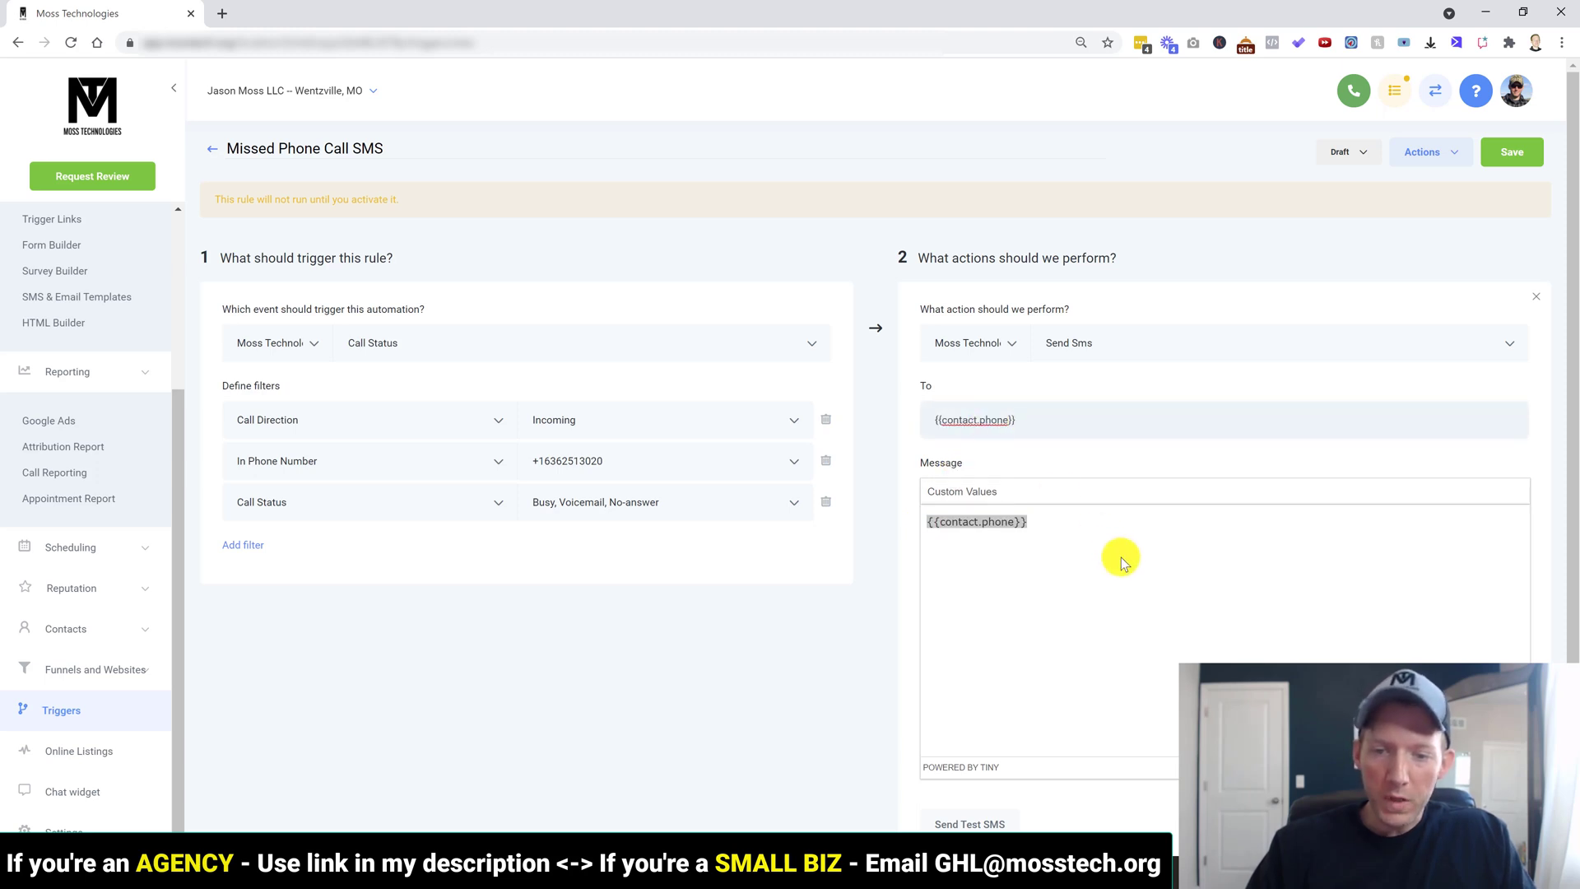
click(1054, 528)
Step: Replace the merge field with the message 'Hey I Missed your phone call. What's up?'
key(BackSpace)
key(BackSpace)
key(BackSpace)
key(BackSpace)
key(BackSpace)
key(BackSpace)
key(BackSpace)
key(BackSpace)
key(BackSpace)
key(BackSpace)
key(BackSpace)
key(BackSpace)
key(BackSpace)
key(BackSpace)
key(BackSpace)
key(BackSpace)
key(BackSpace)
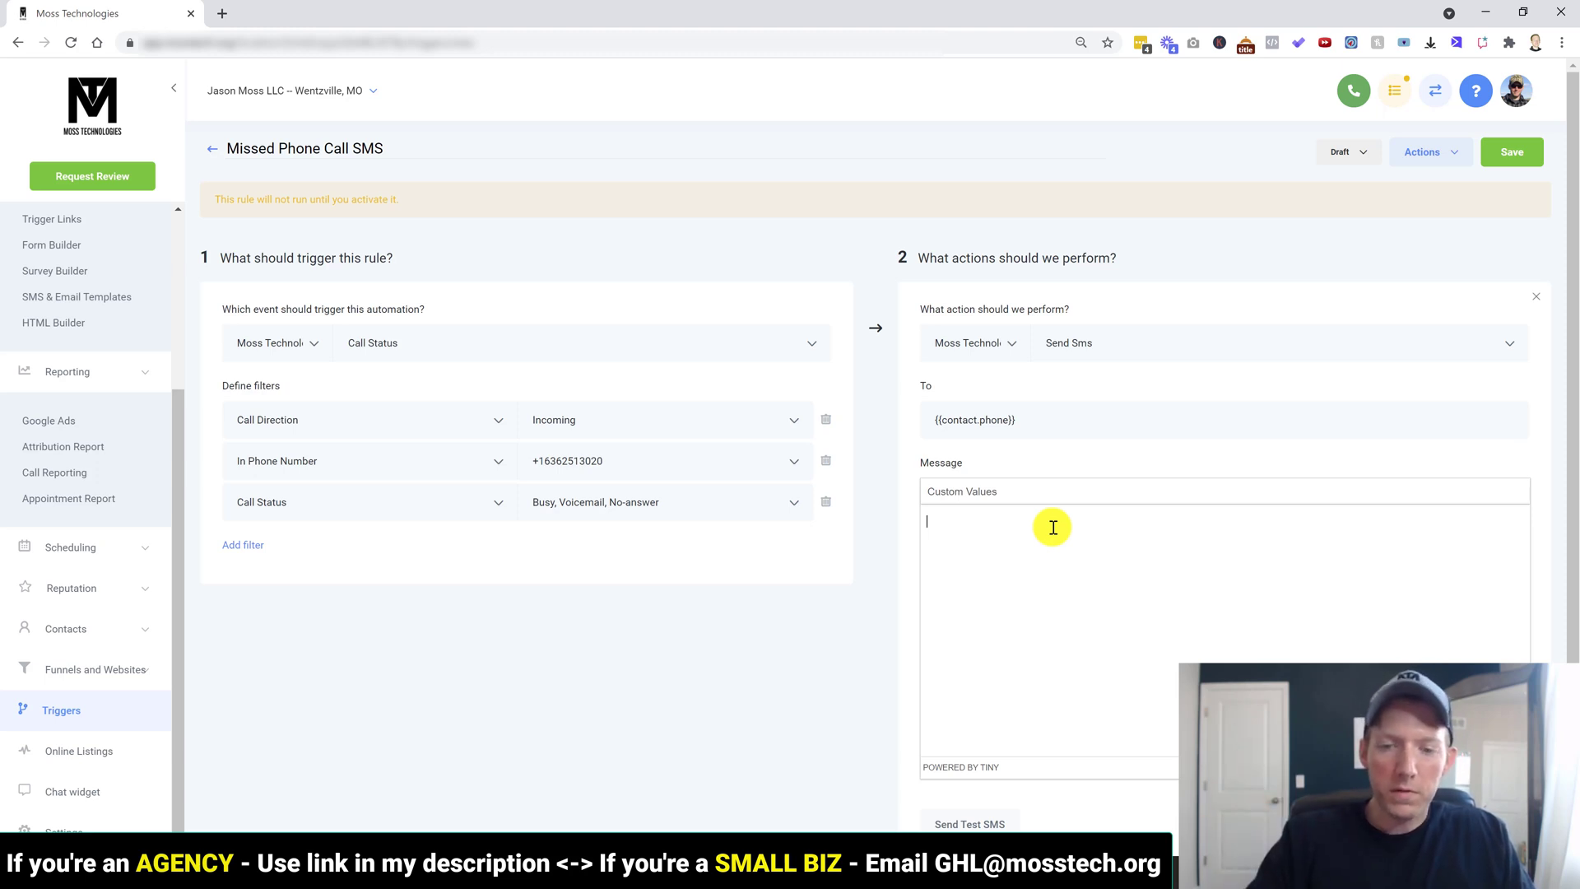
text(hey)
key(BackSpace)
key(BackSpace)
key(BackSpace)
text(hey)
key(BackSpace)
key(BackSpace)
text(Hey I Missed)
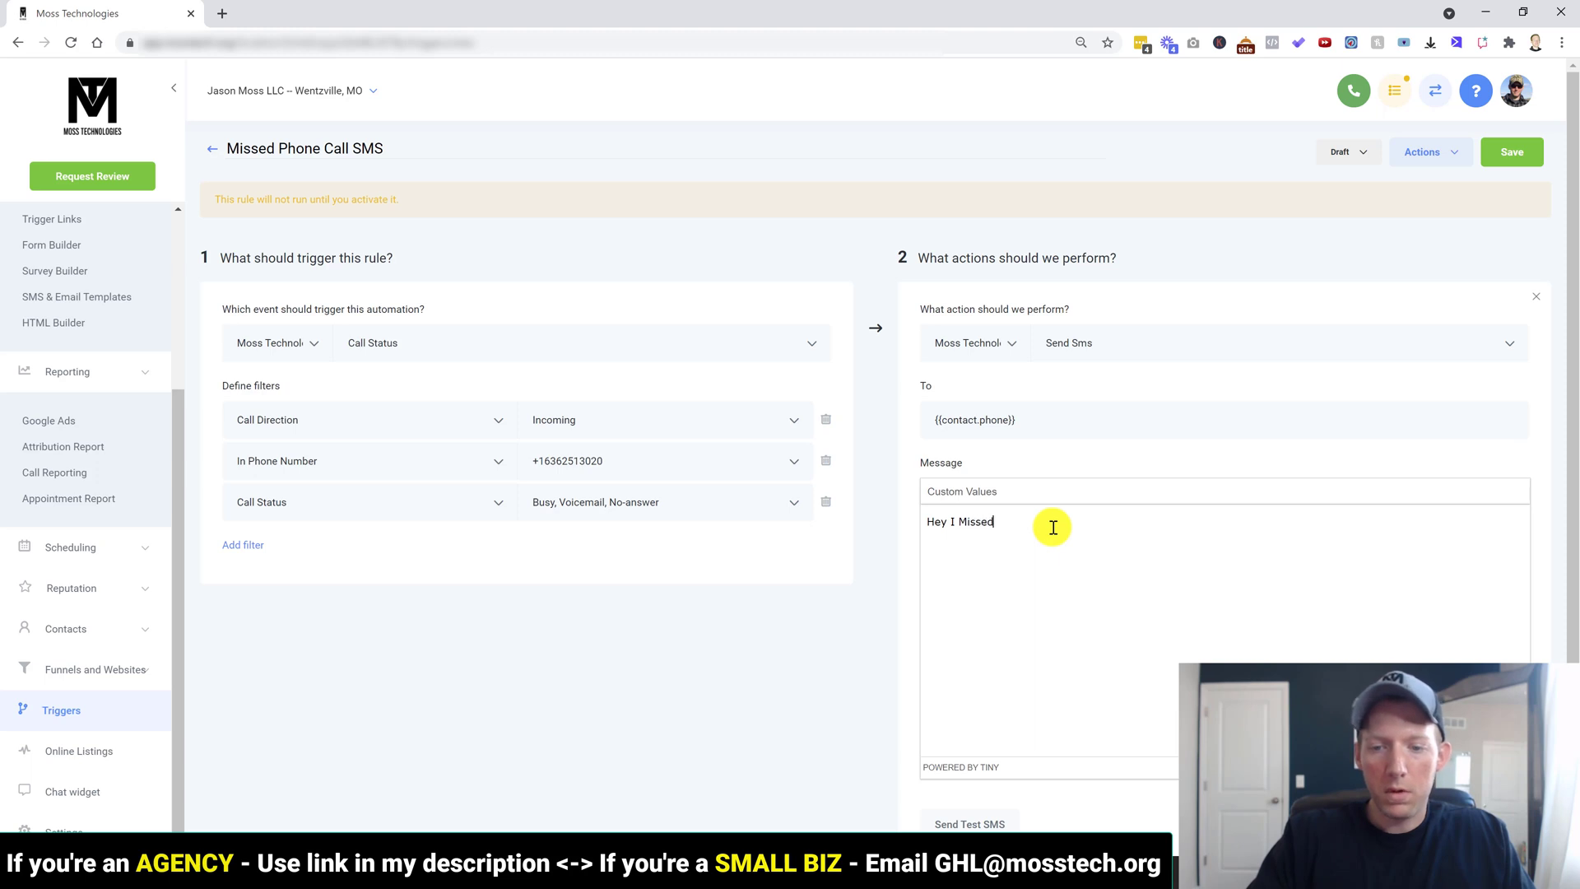
text( your phone cal)
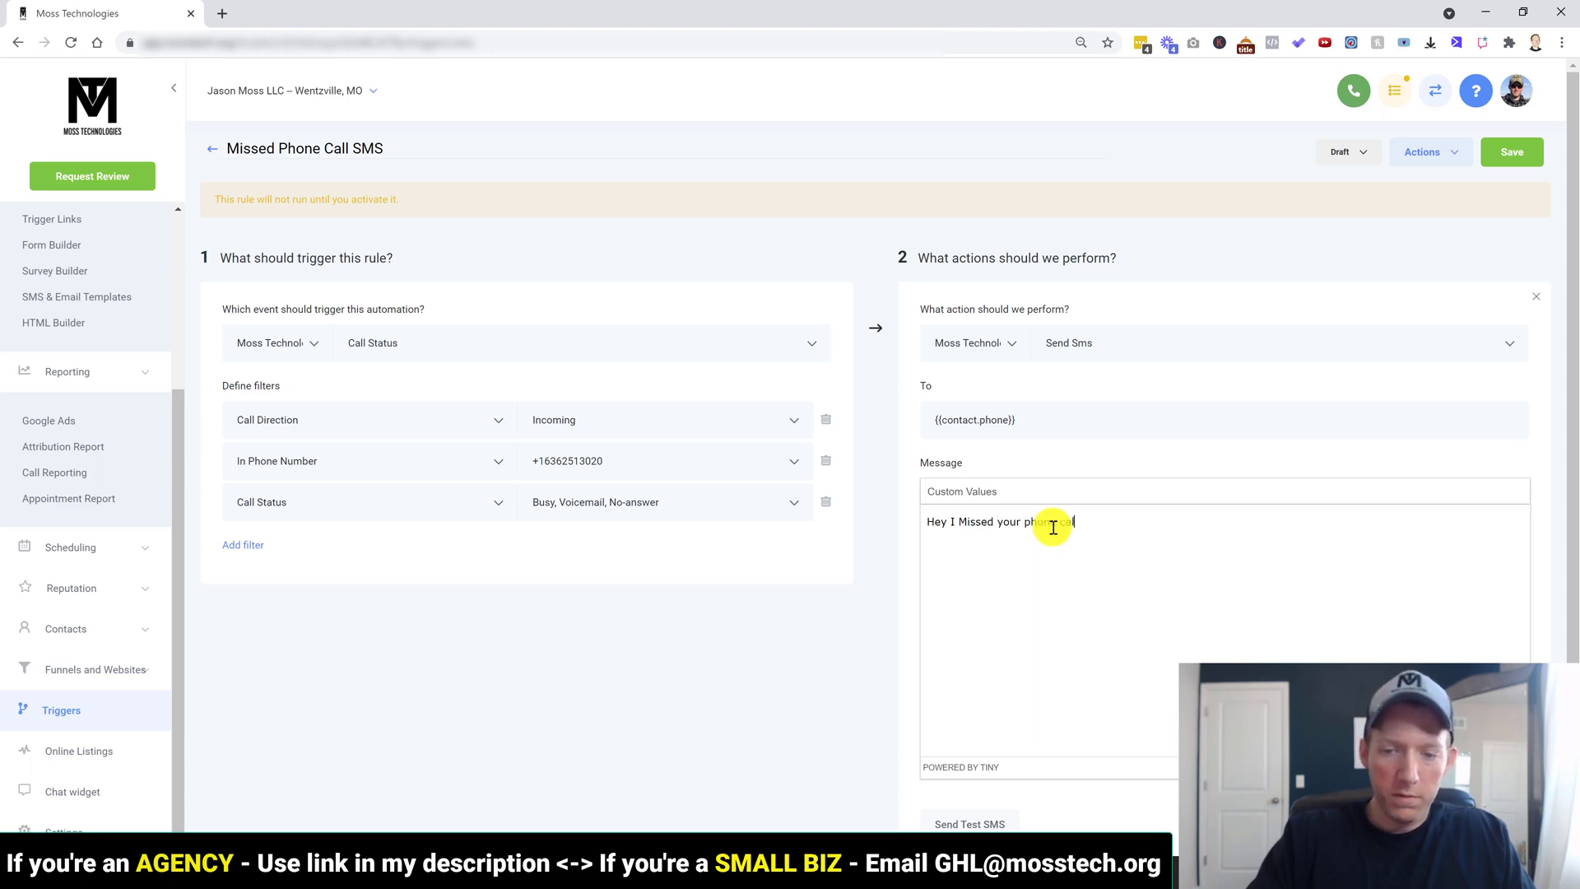
text(l. What's up)
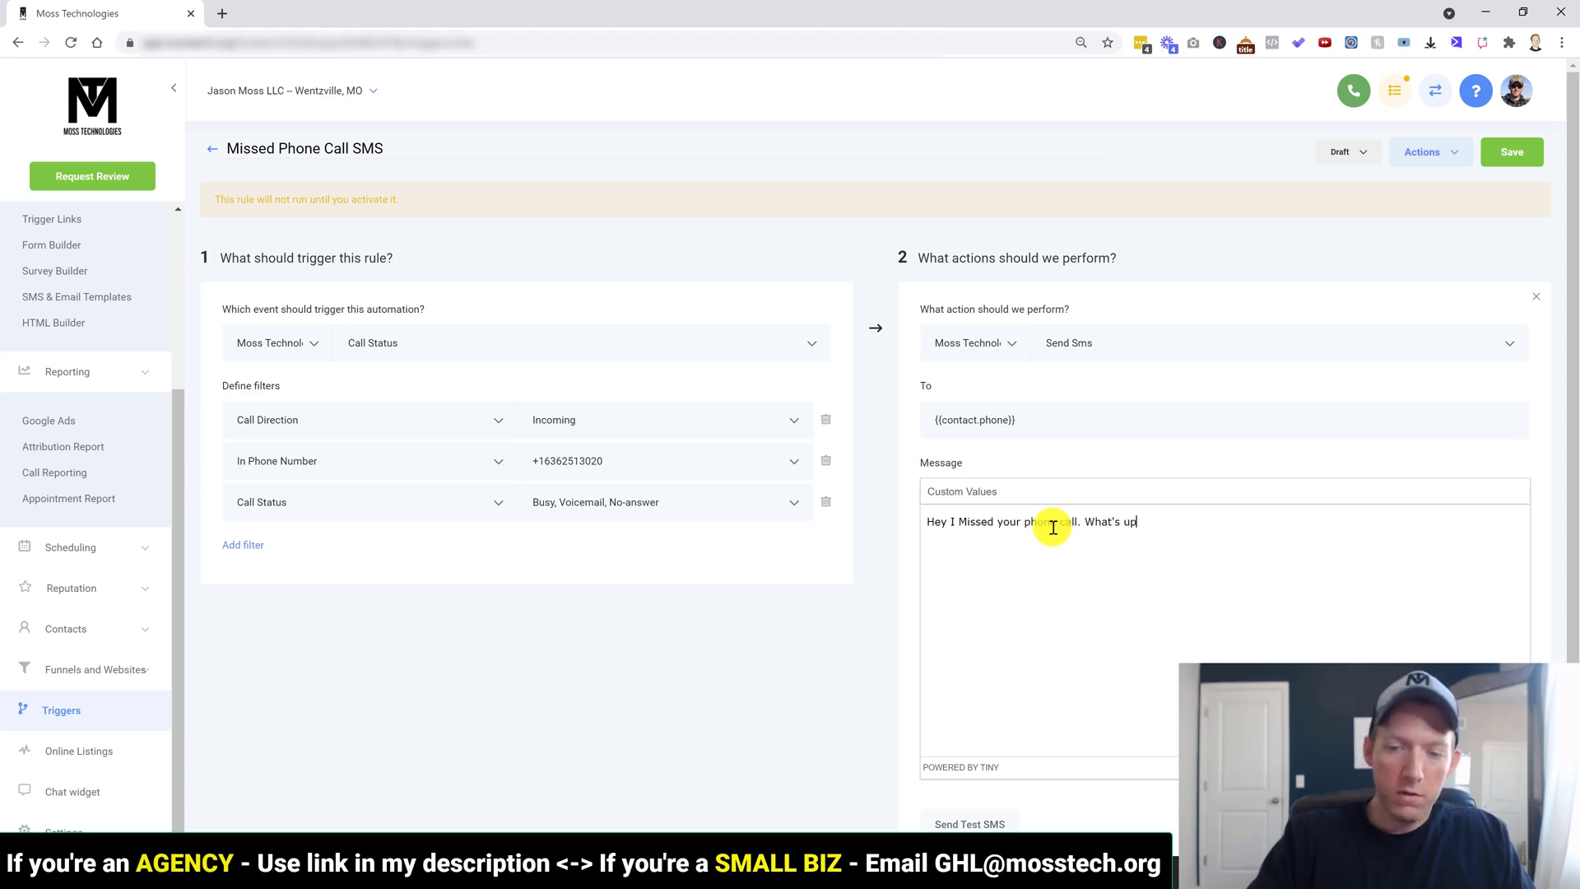
text(?)
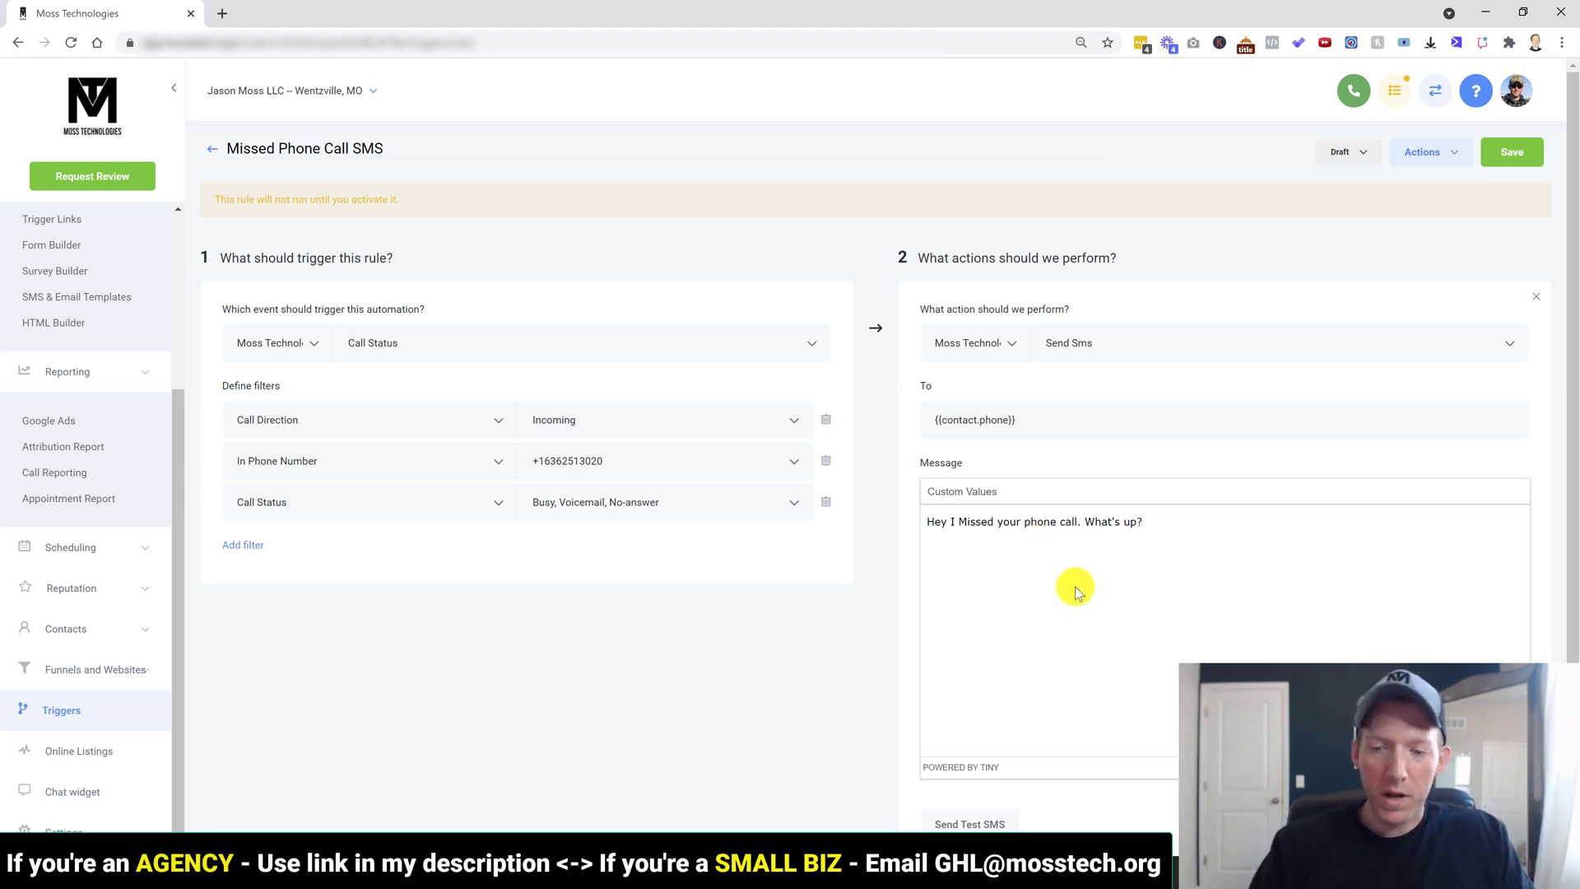
Step: Scroll through the rule editor to review the finished SMS action
scroll(1122, 564, down, 1)
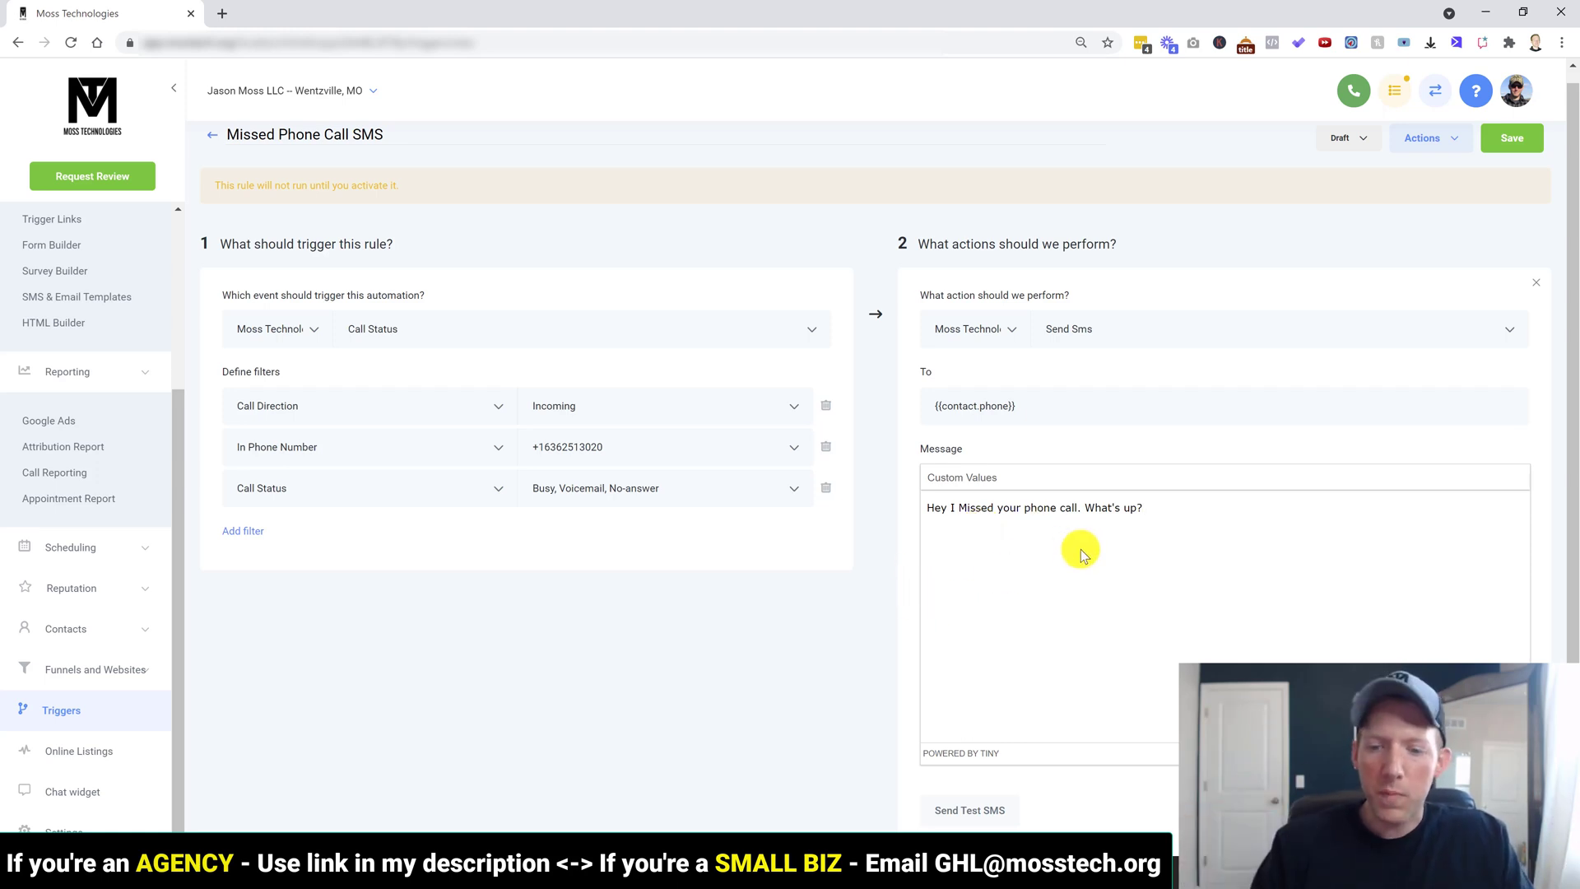
scroll(1079, 550, down, 2)
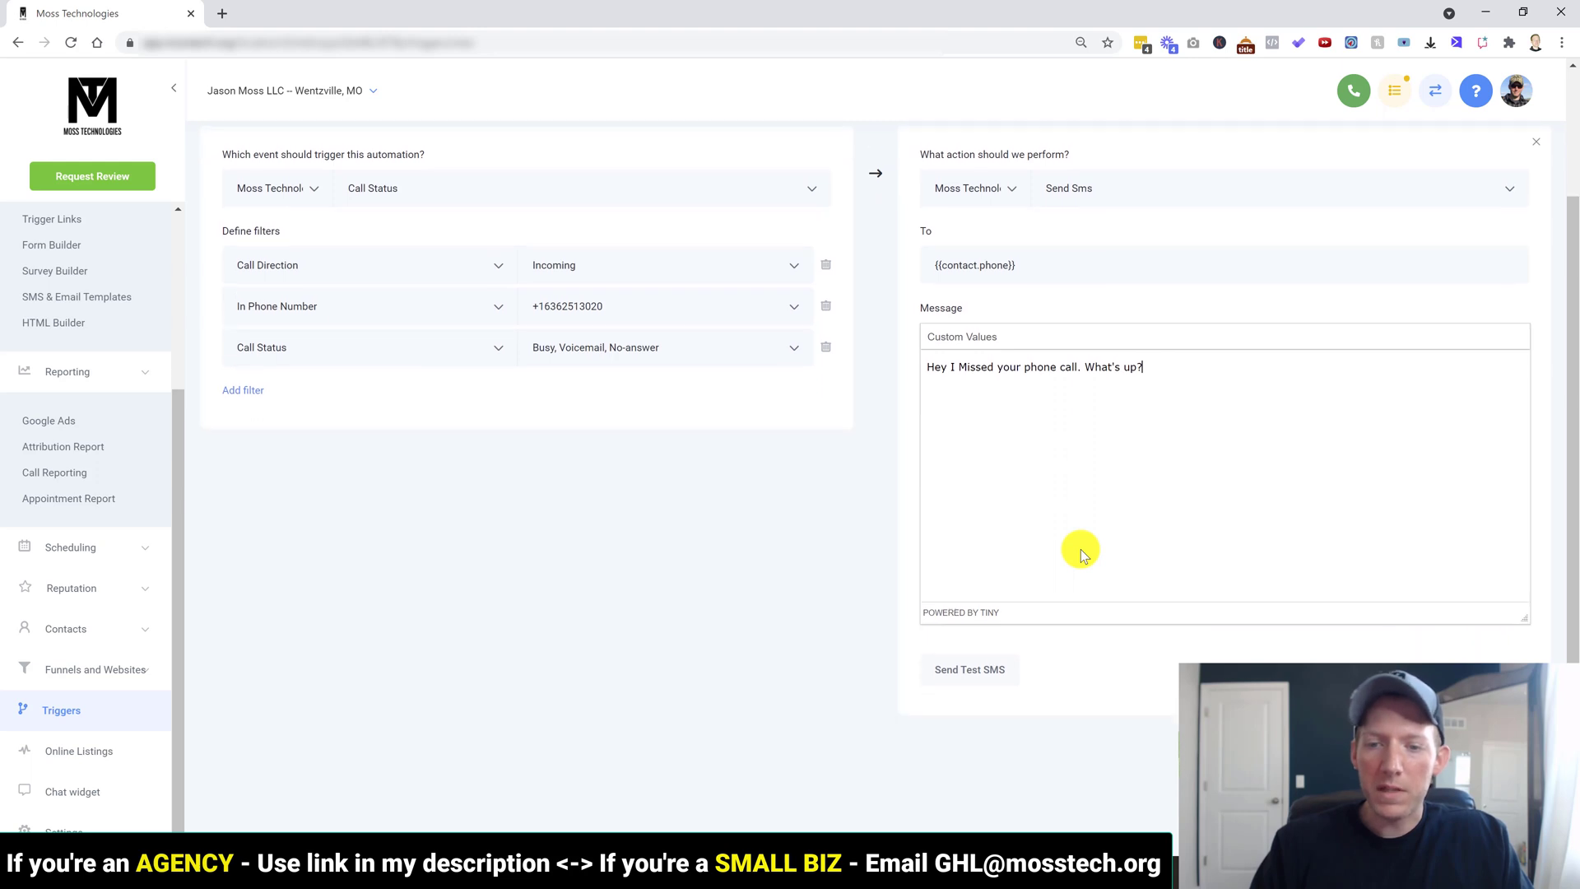
scroll(1080, 550, up, 2)
scroll(1215, 637, down, 2)
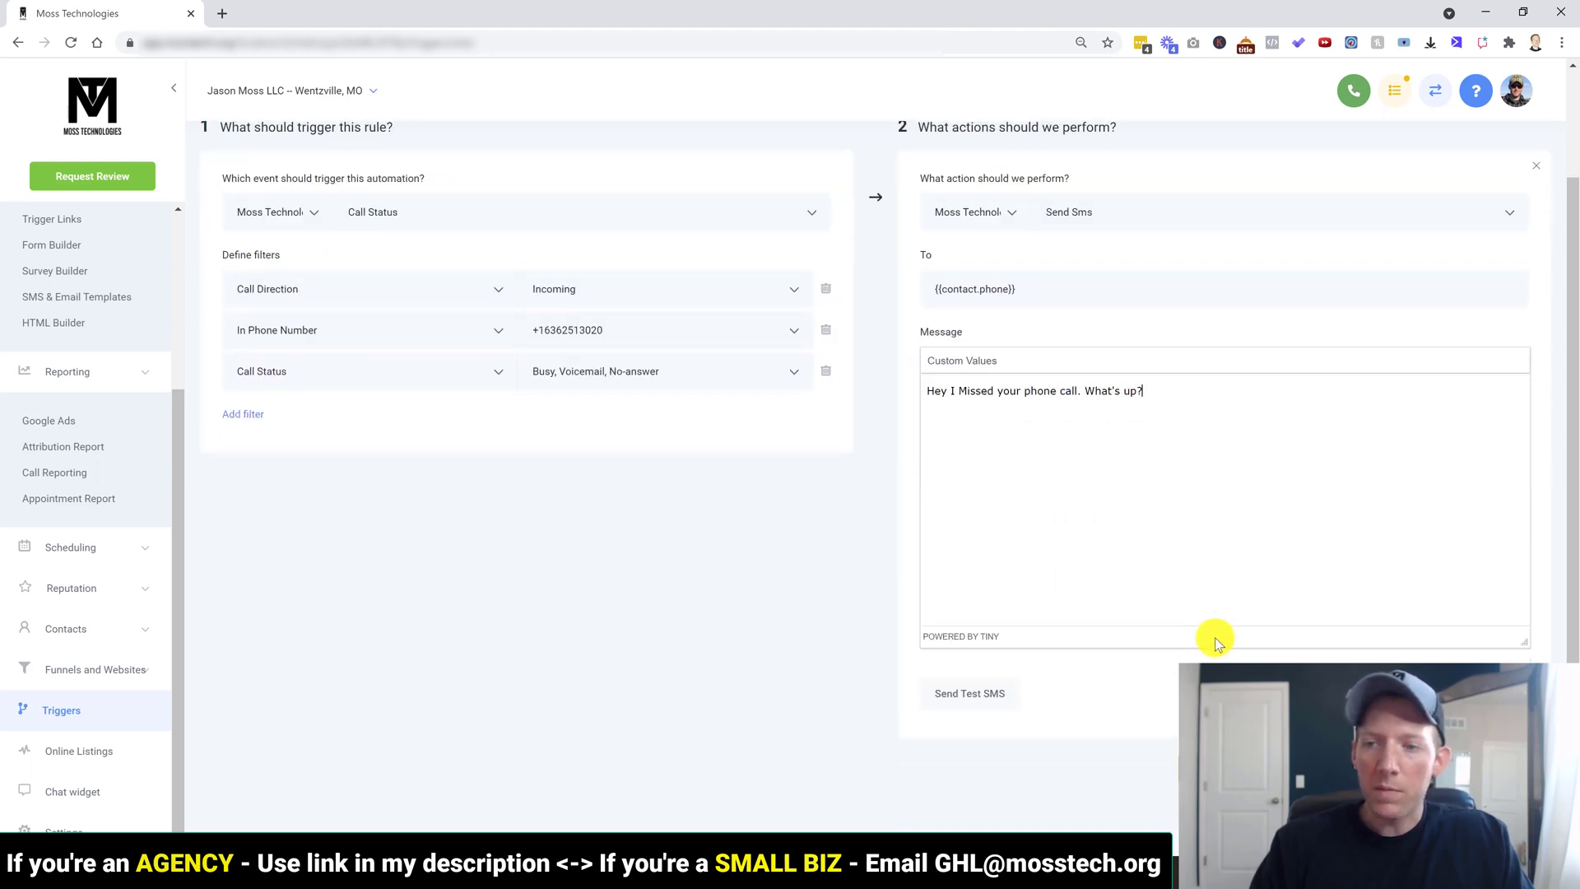
scroll(1215, 637, up, 2)
Step: Save the rule and switch its status from Draft to Active
click(1514, 156)
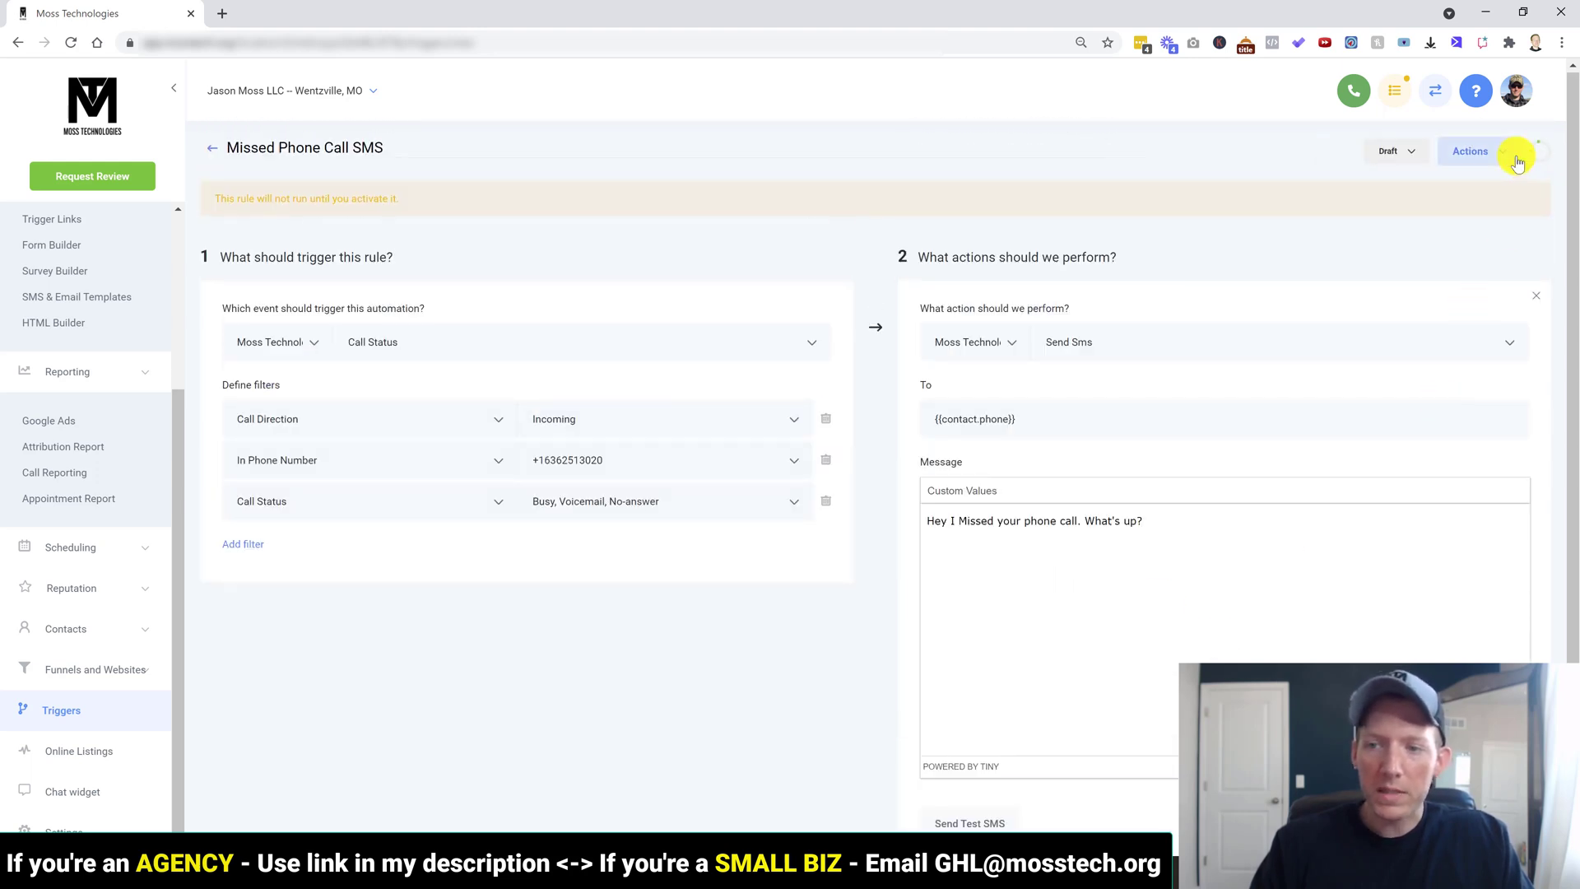
click(1348, 153)
click(1352, 185)
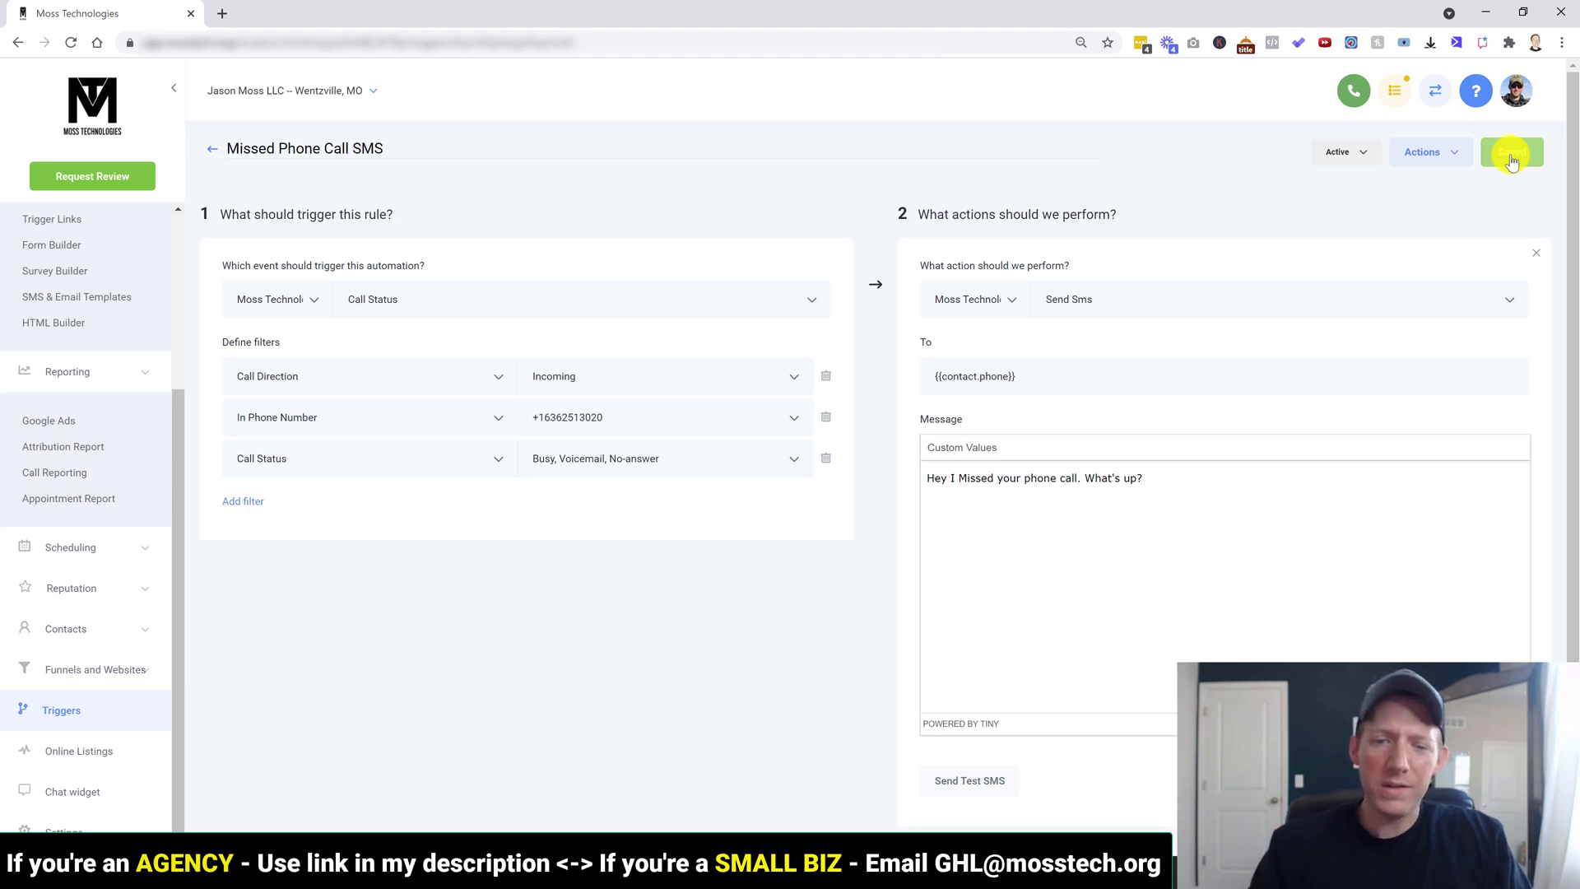
click(1512, 153)
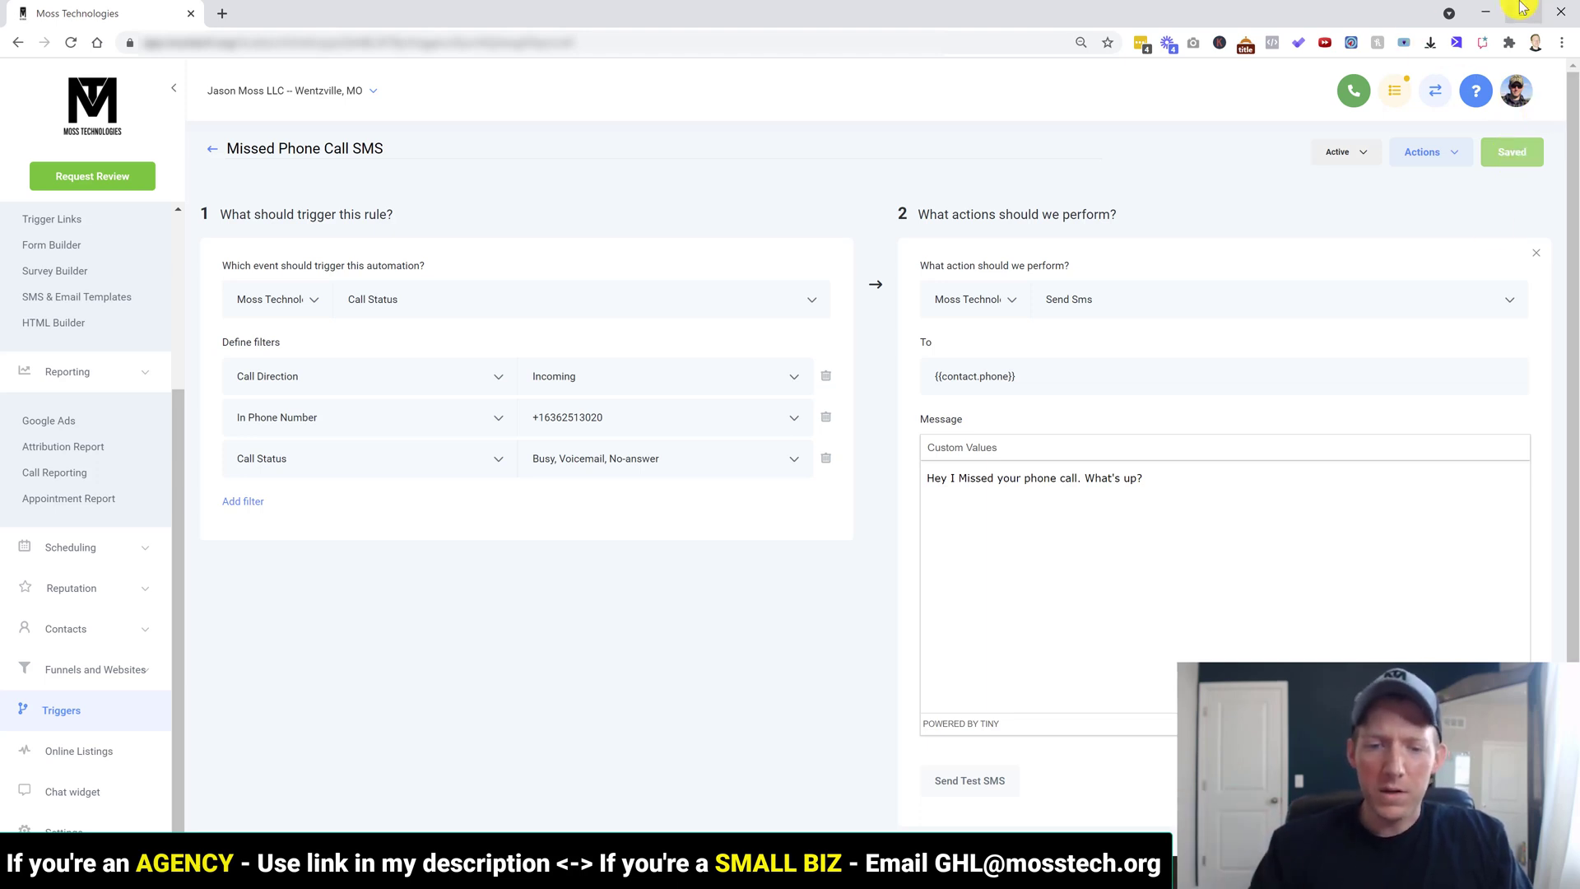
scroll(832, 634, down, 1)
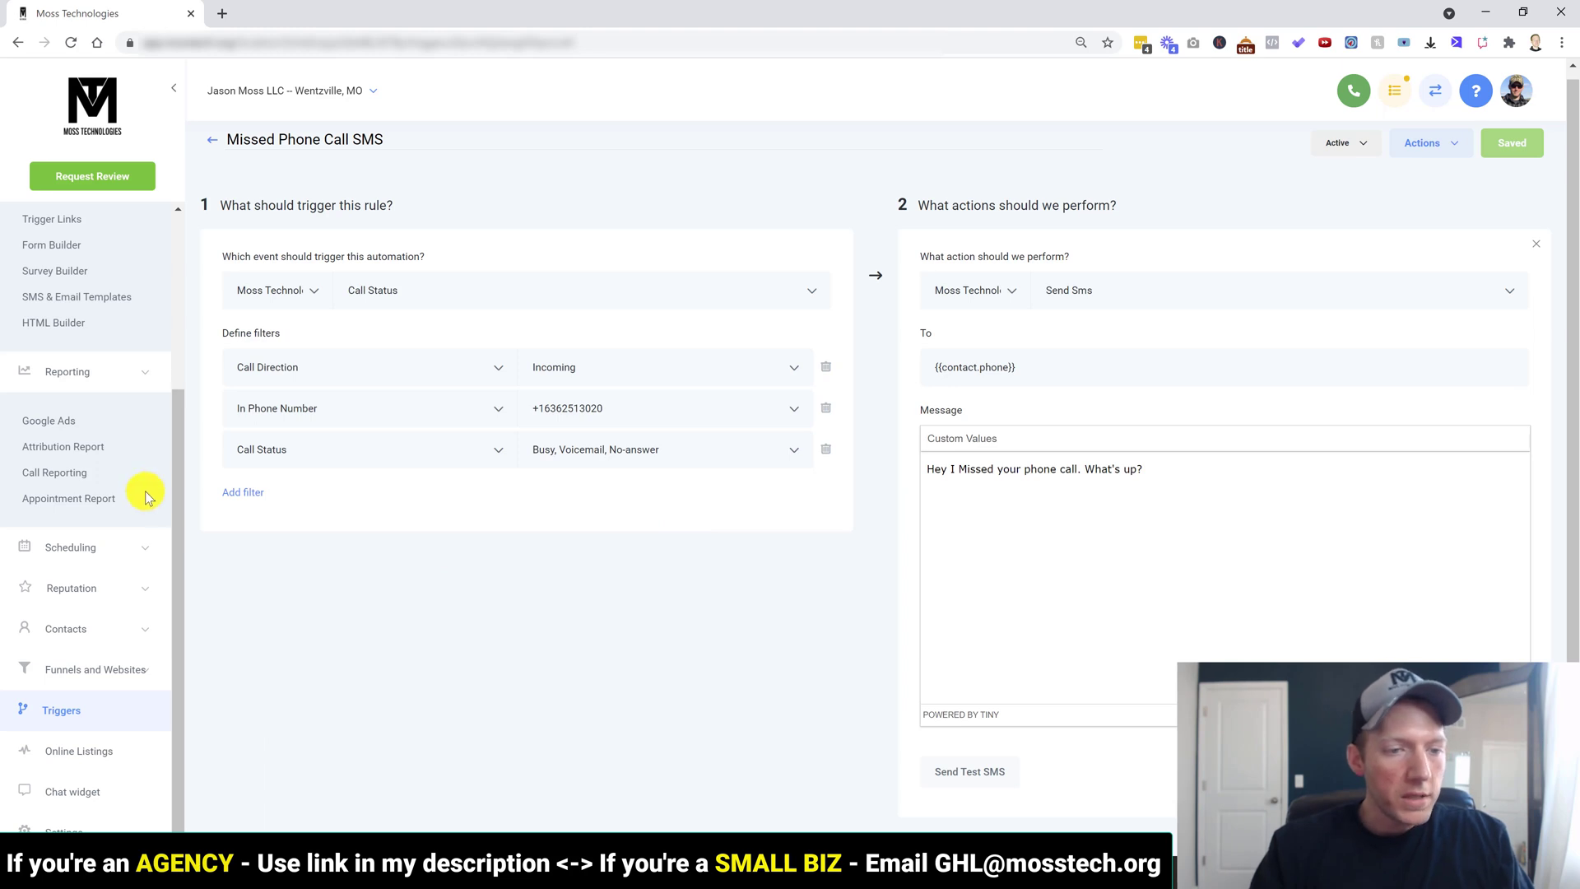
Step: From the Campaigns list, create a campaign named 'Missed Phone Call SMS'
scroll(124, 461, up, 3)
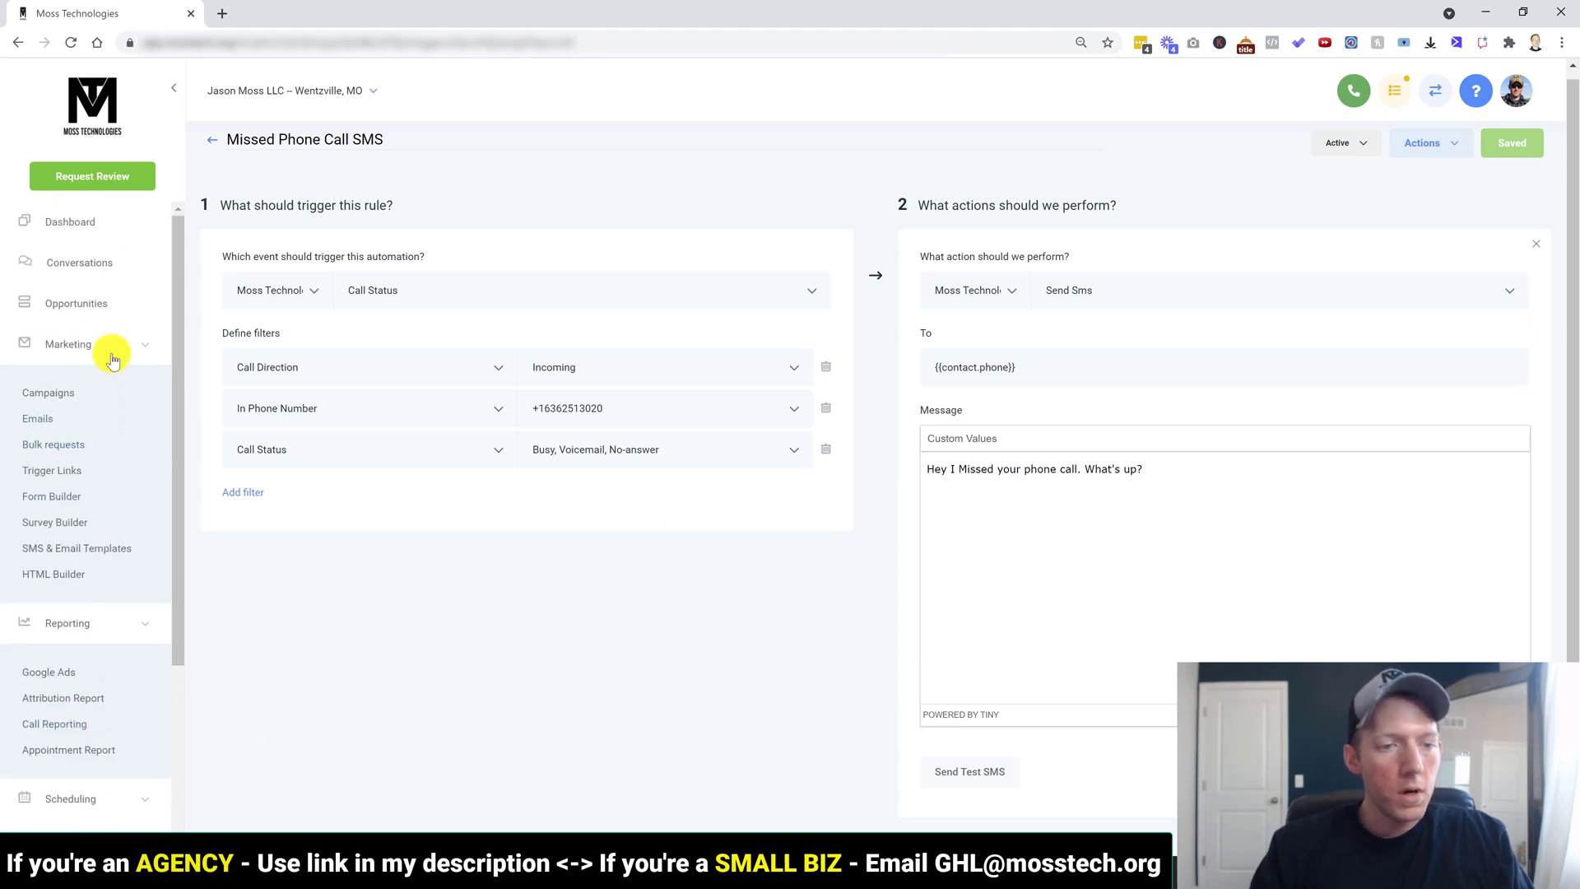
click(48, 393)
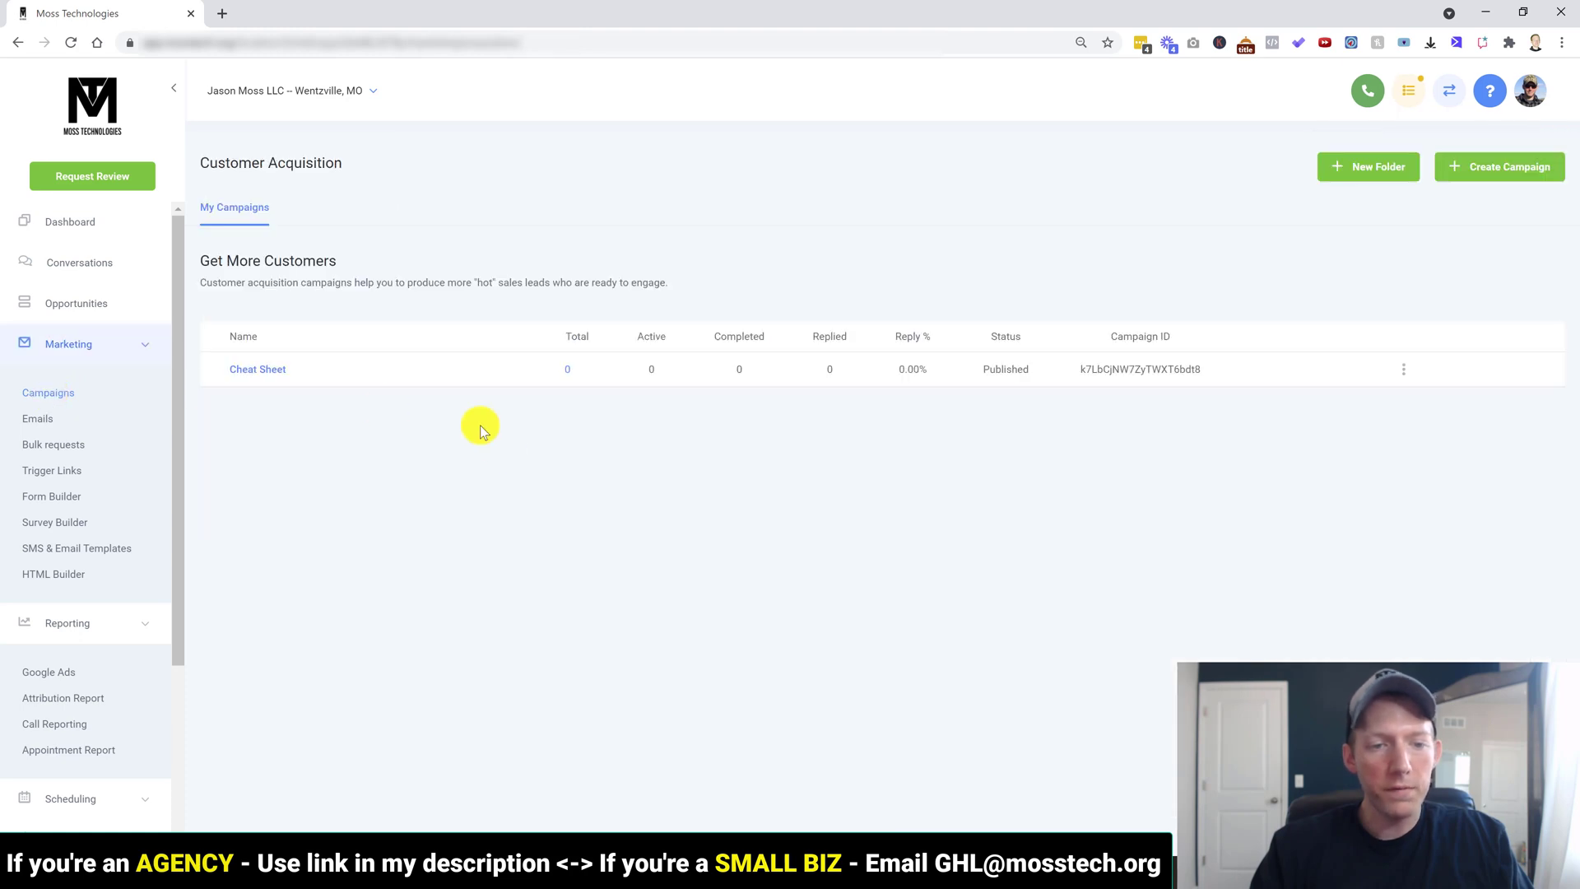
click(1494, 183)
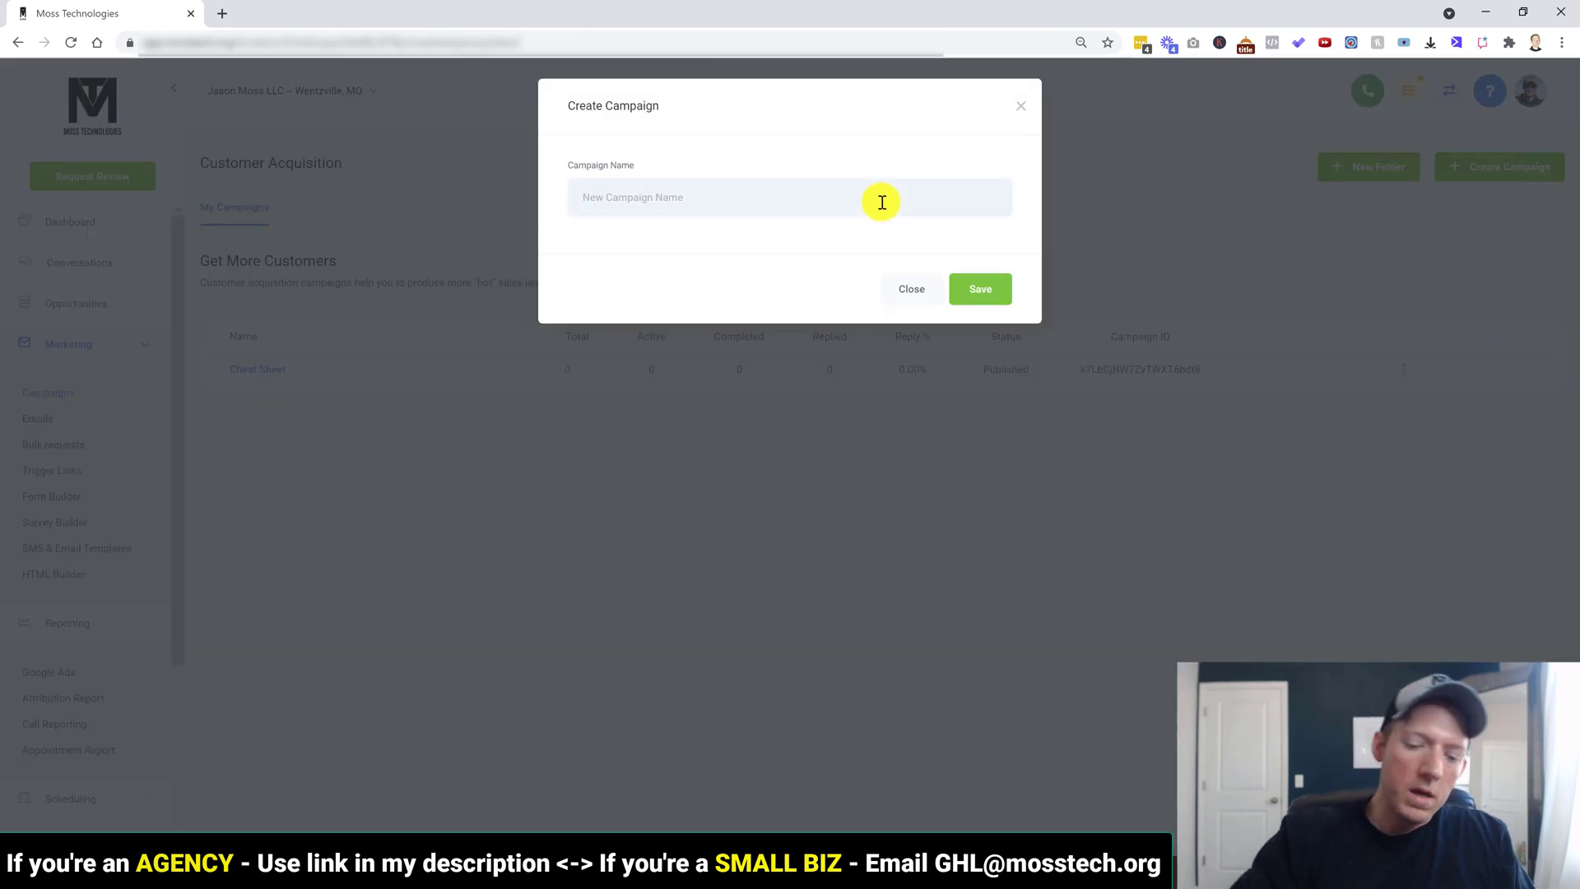
text(Missed Phone Call SMS)
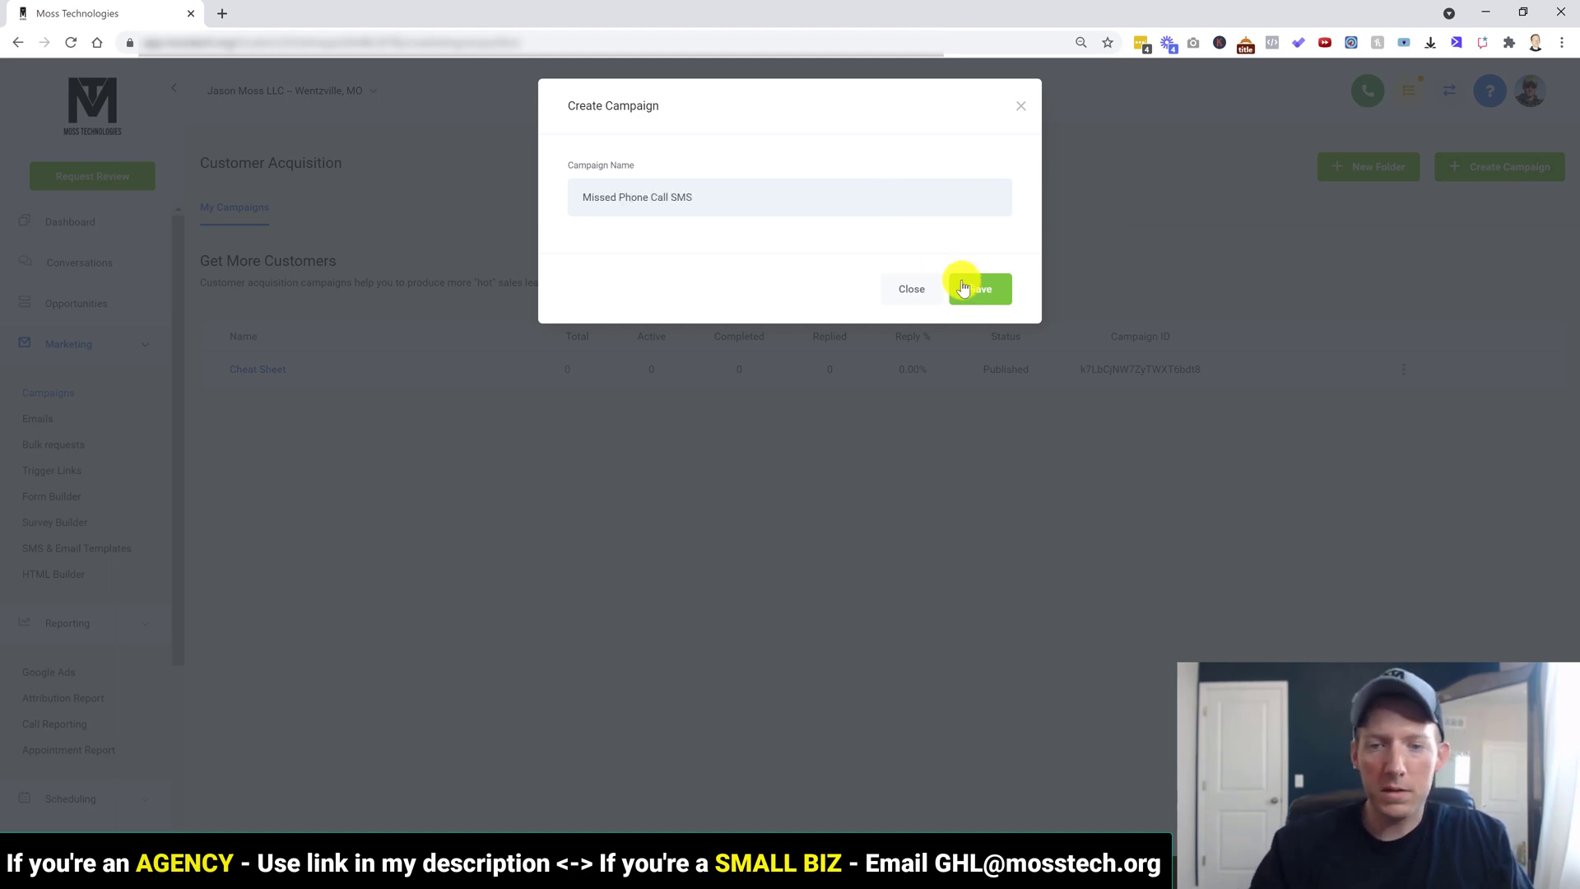
click(971, 291)
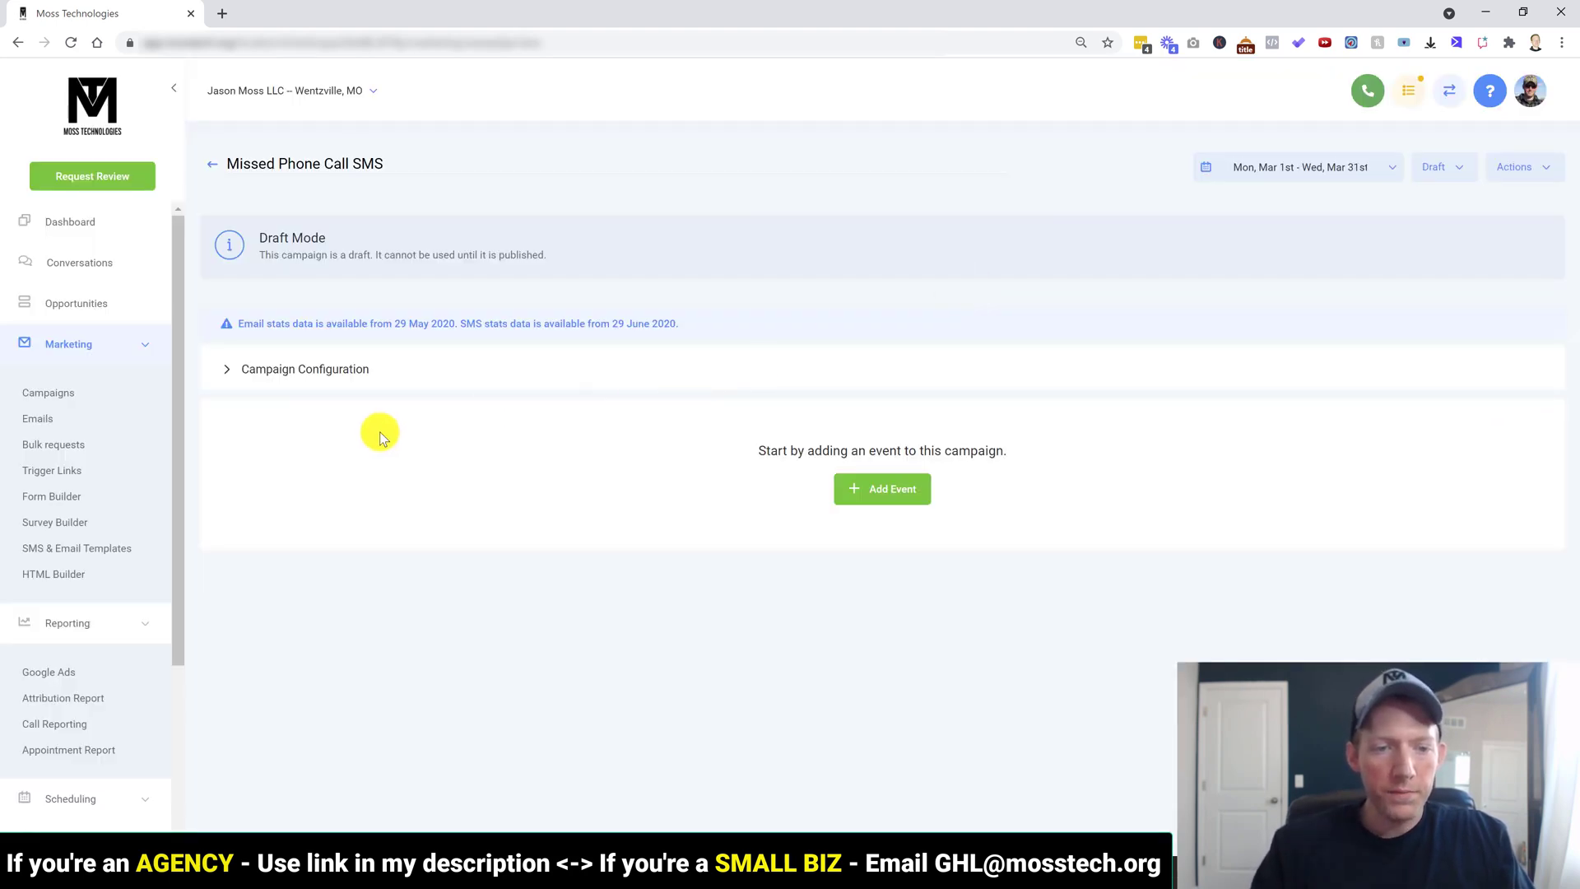
click(229, 375)
scroll(299, 478, down, 1)
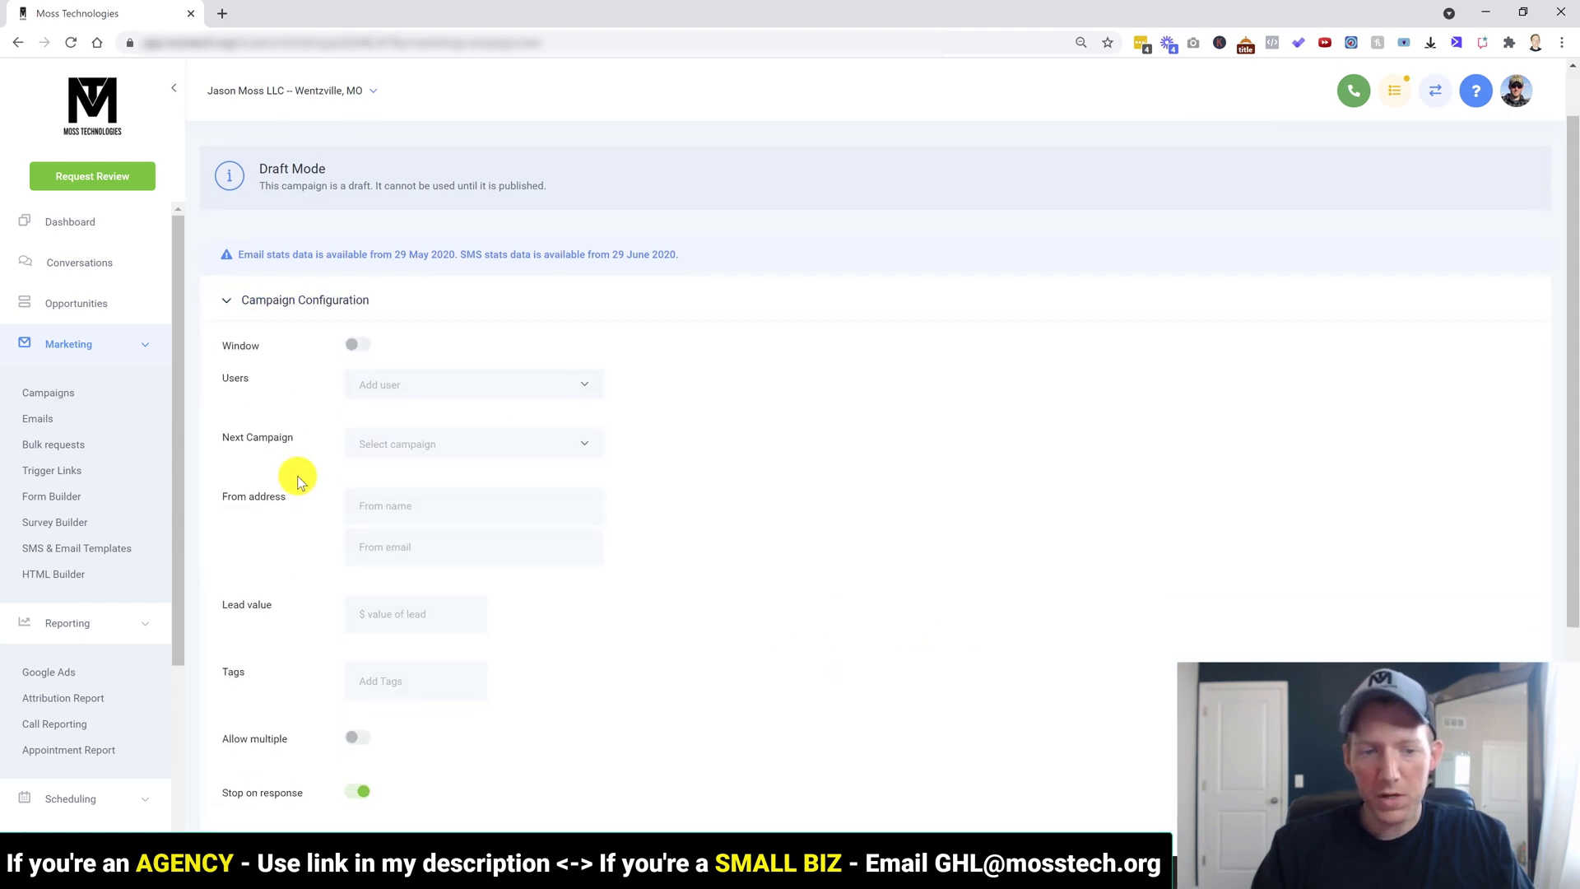
scroll(280, 444, up, 1)
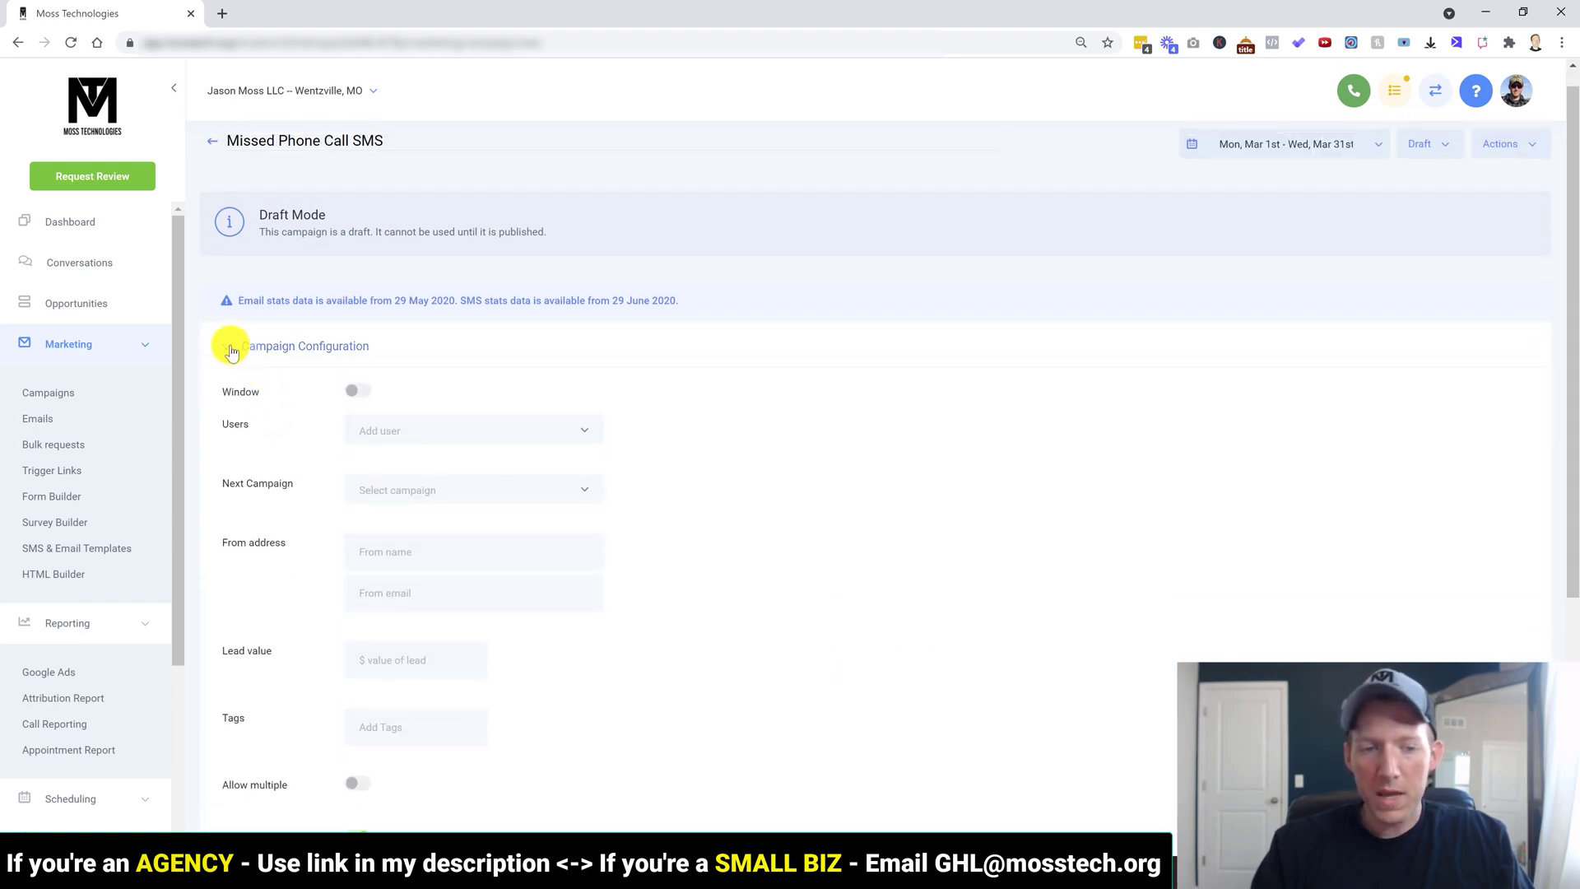
click(232, 352)
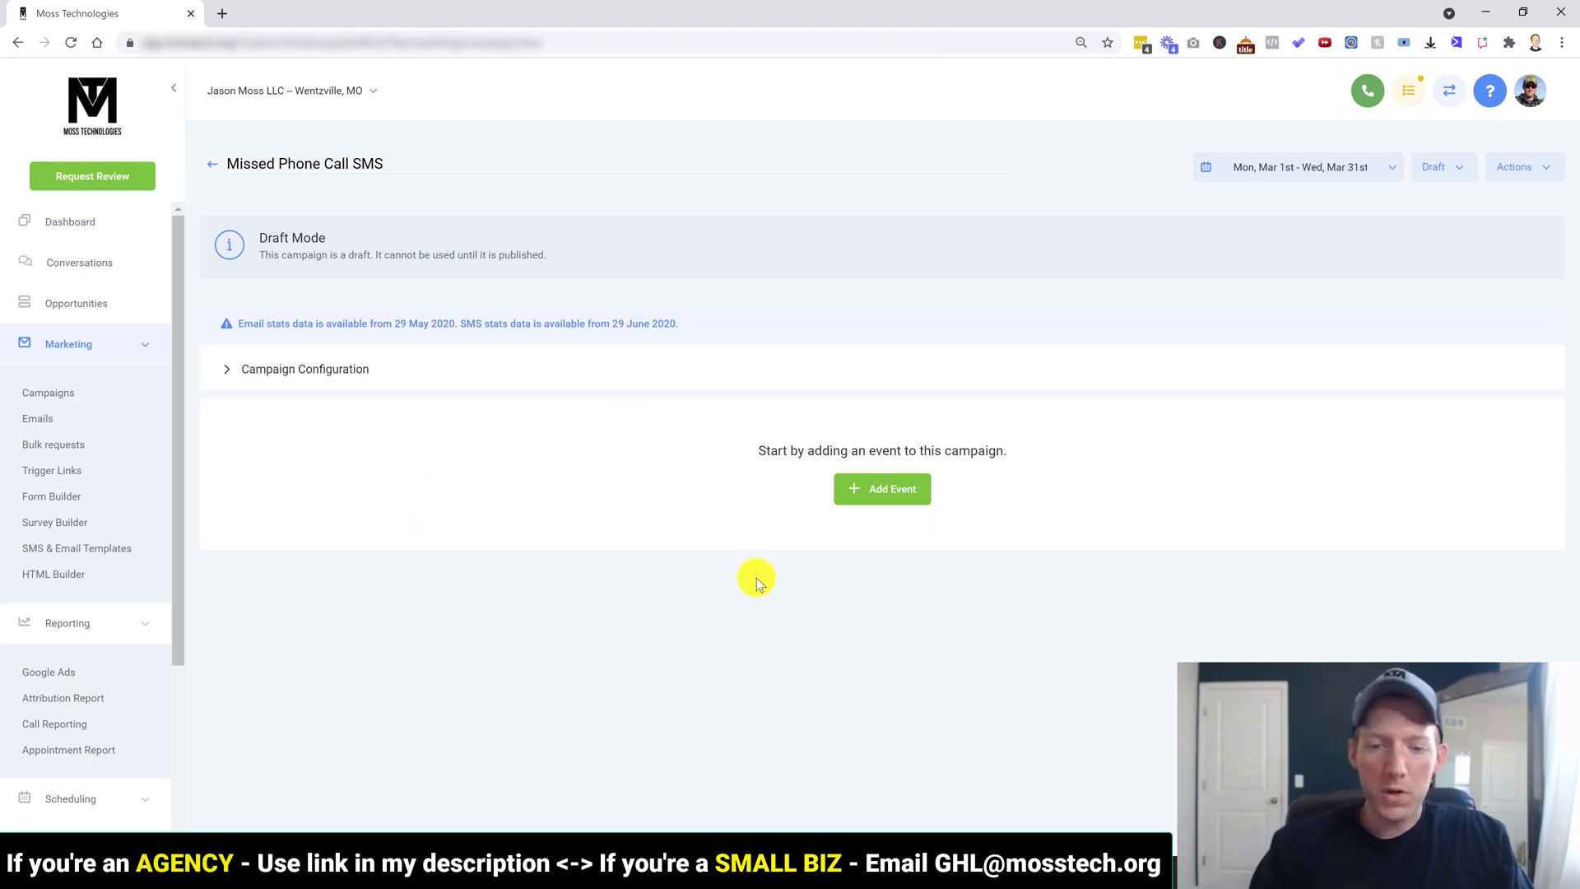
Step: Add an SMS event reading 'Hey, we missed your phone call. We're going to call you back in 5 minutes!'
click(873, 497)
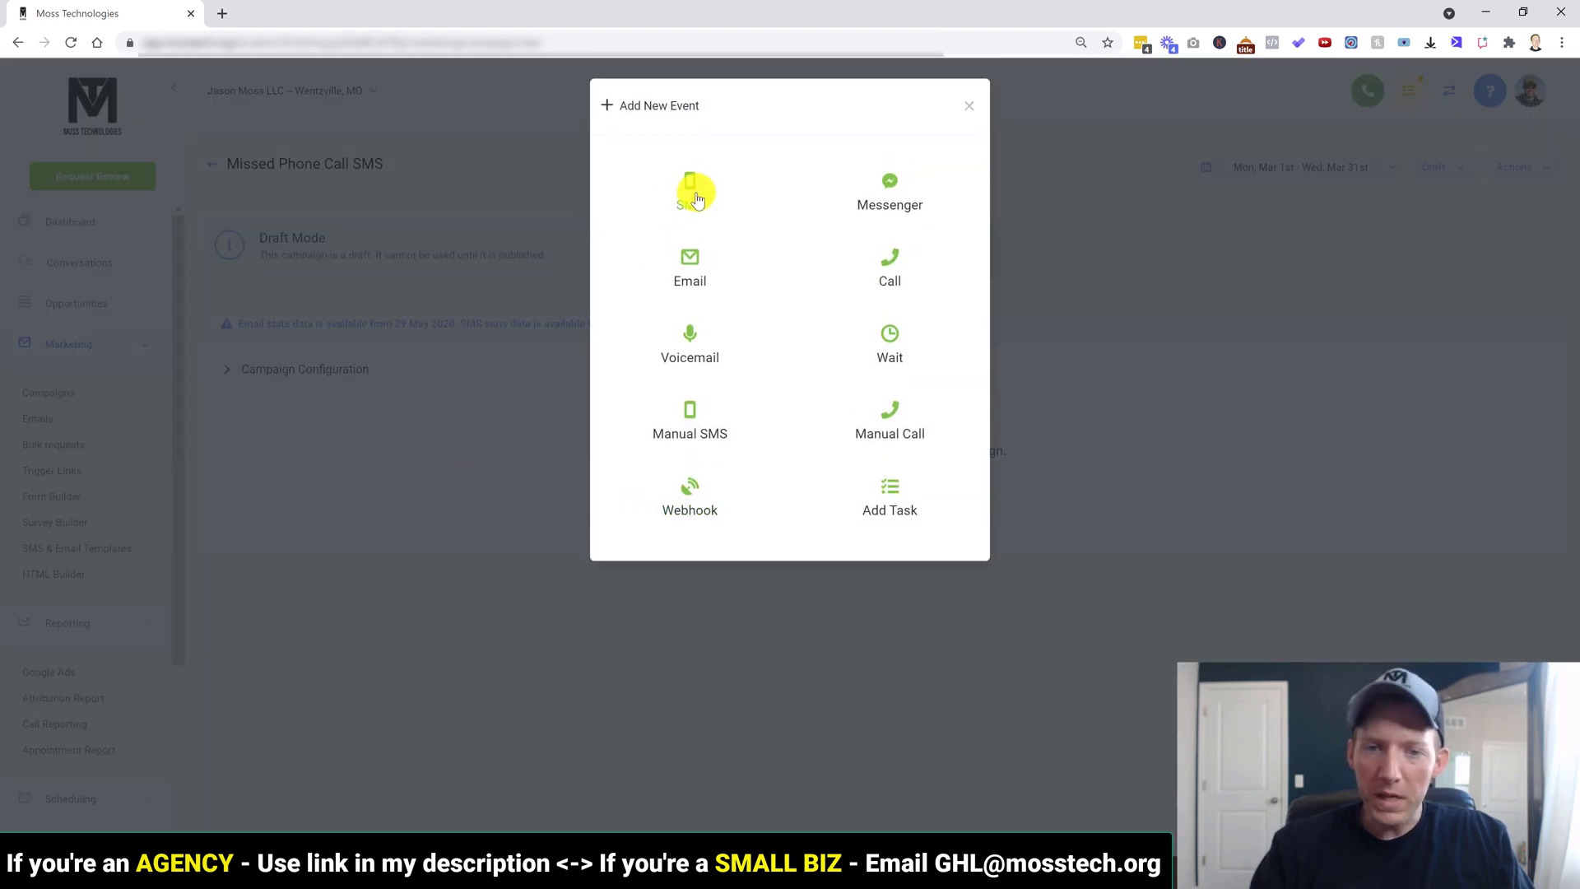
click(694, 202)
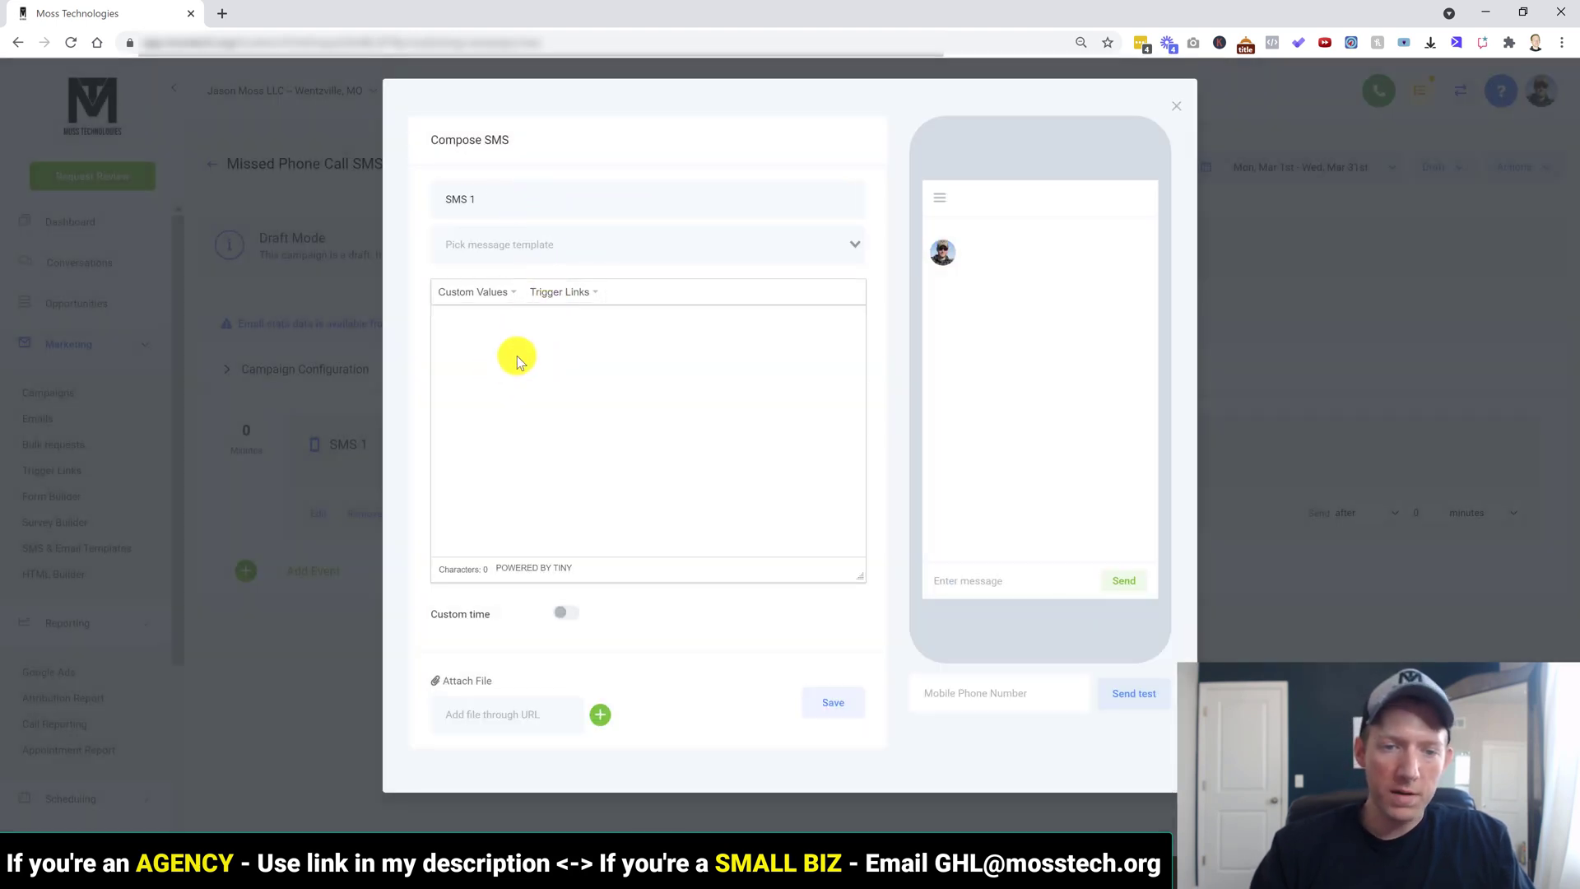
text(he)
key(BackSpace)
key(BackSpace)
text(Hey )
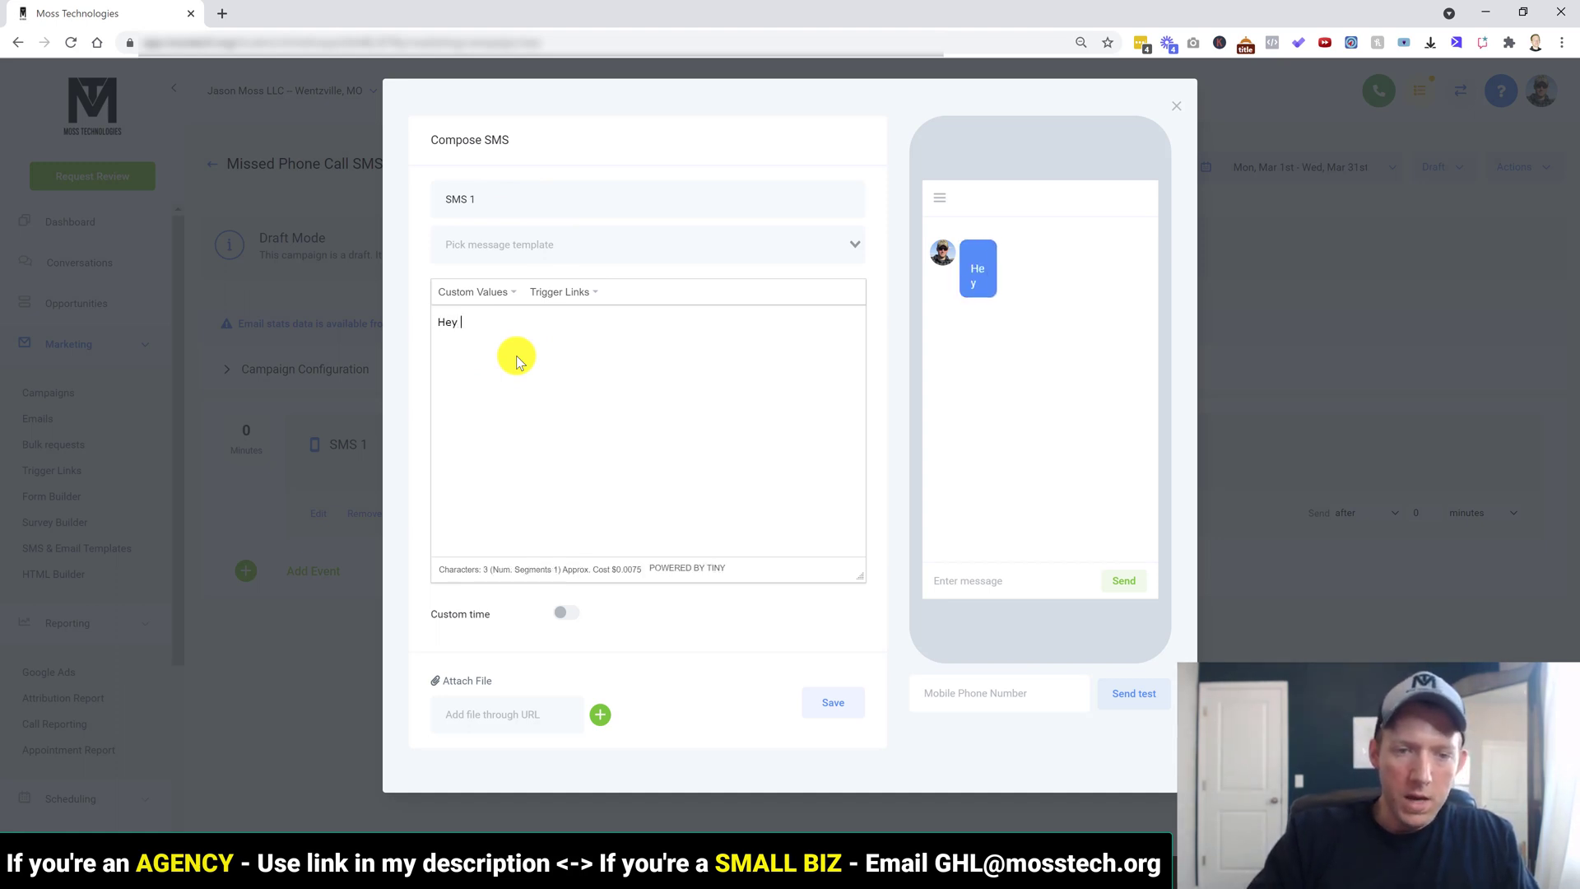
text(, we mis)
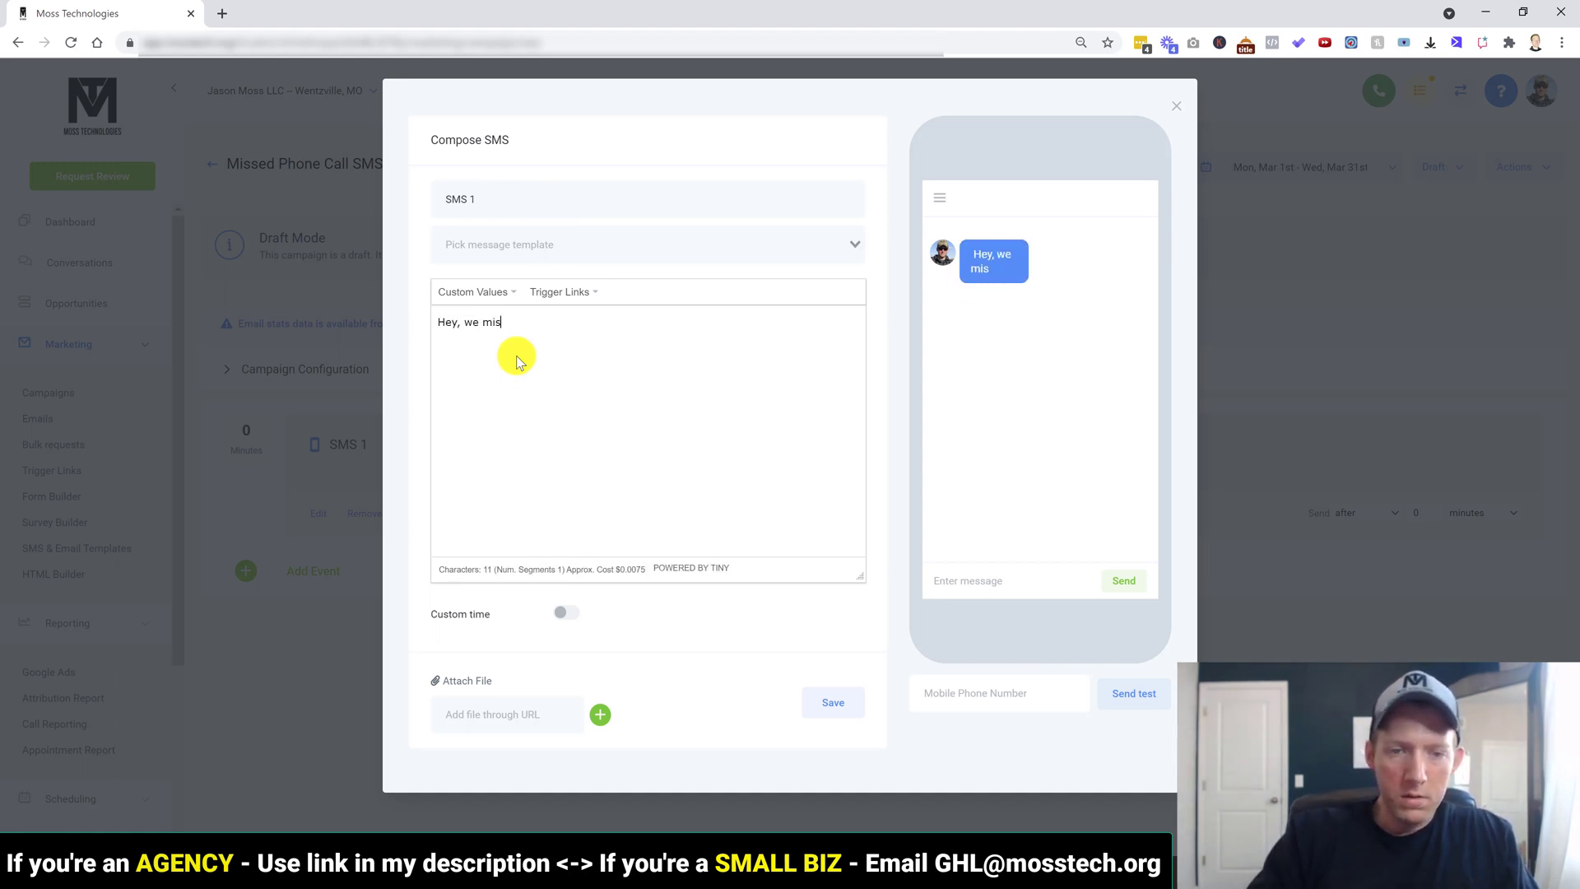
text(sed your phone c)
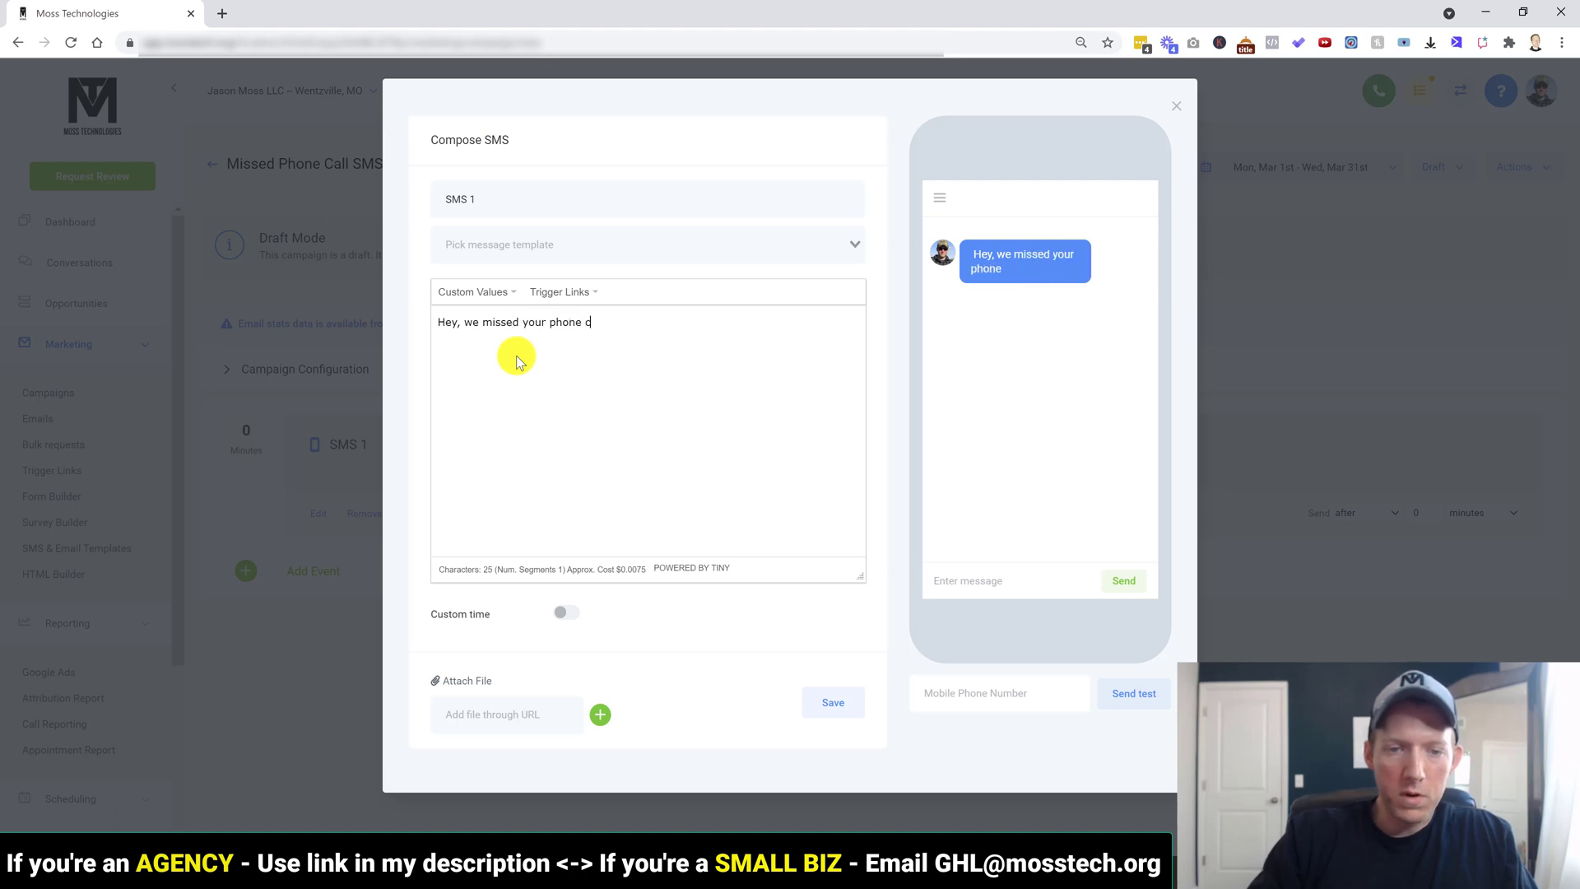
text(all.)
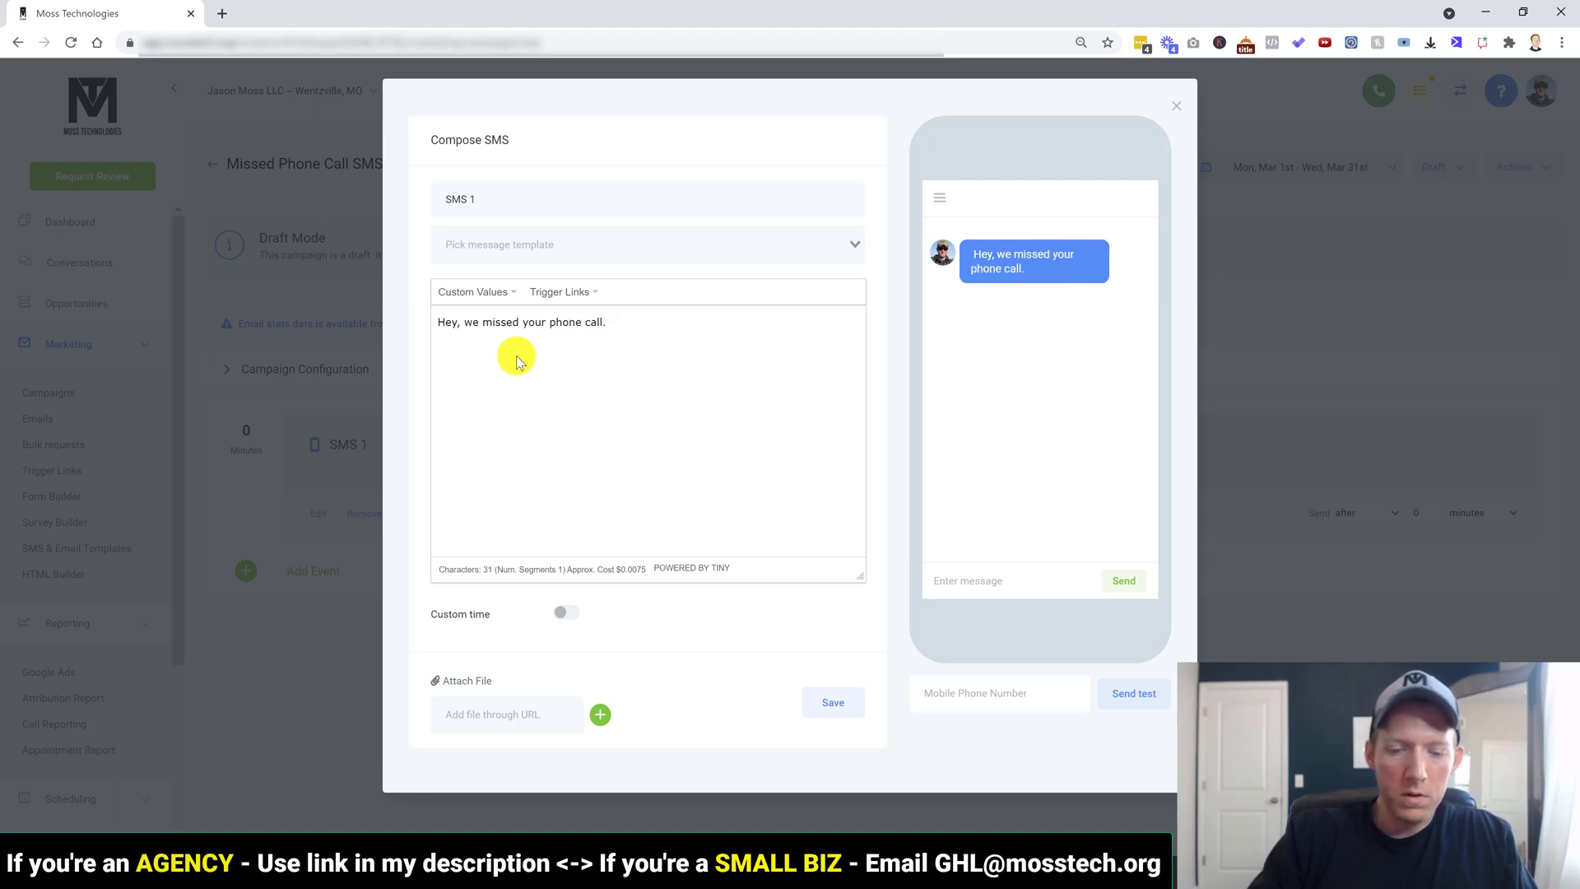
text( We're)
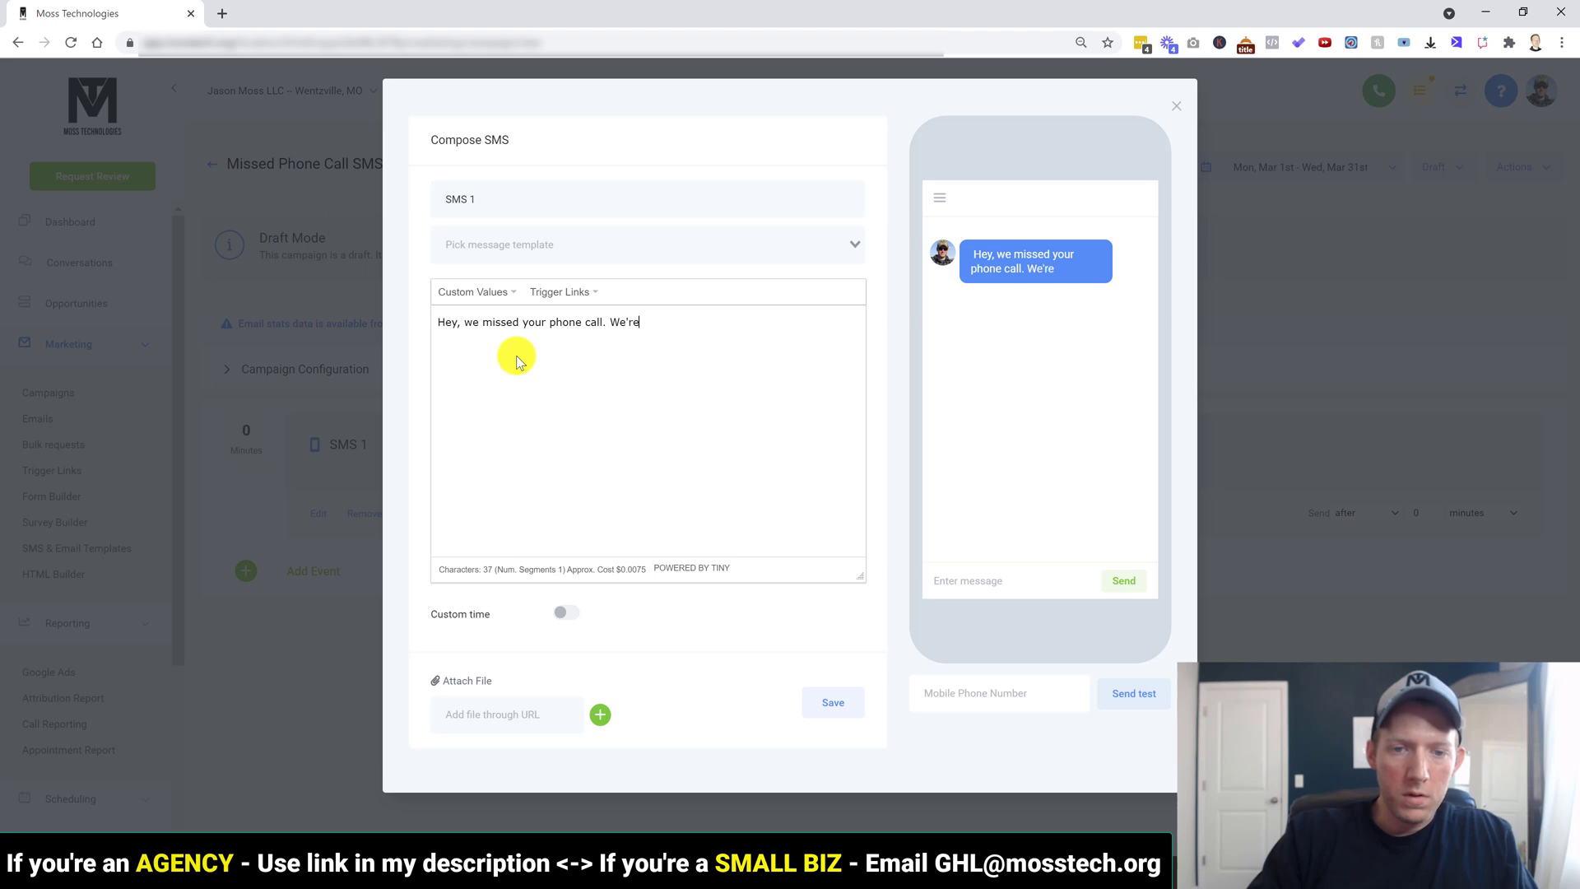
text( going to cal lyo)
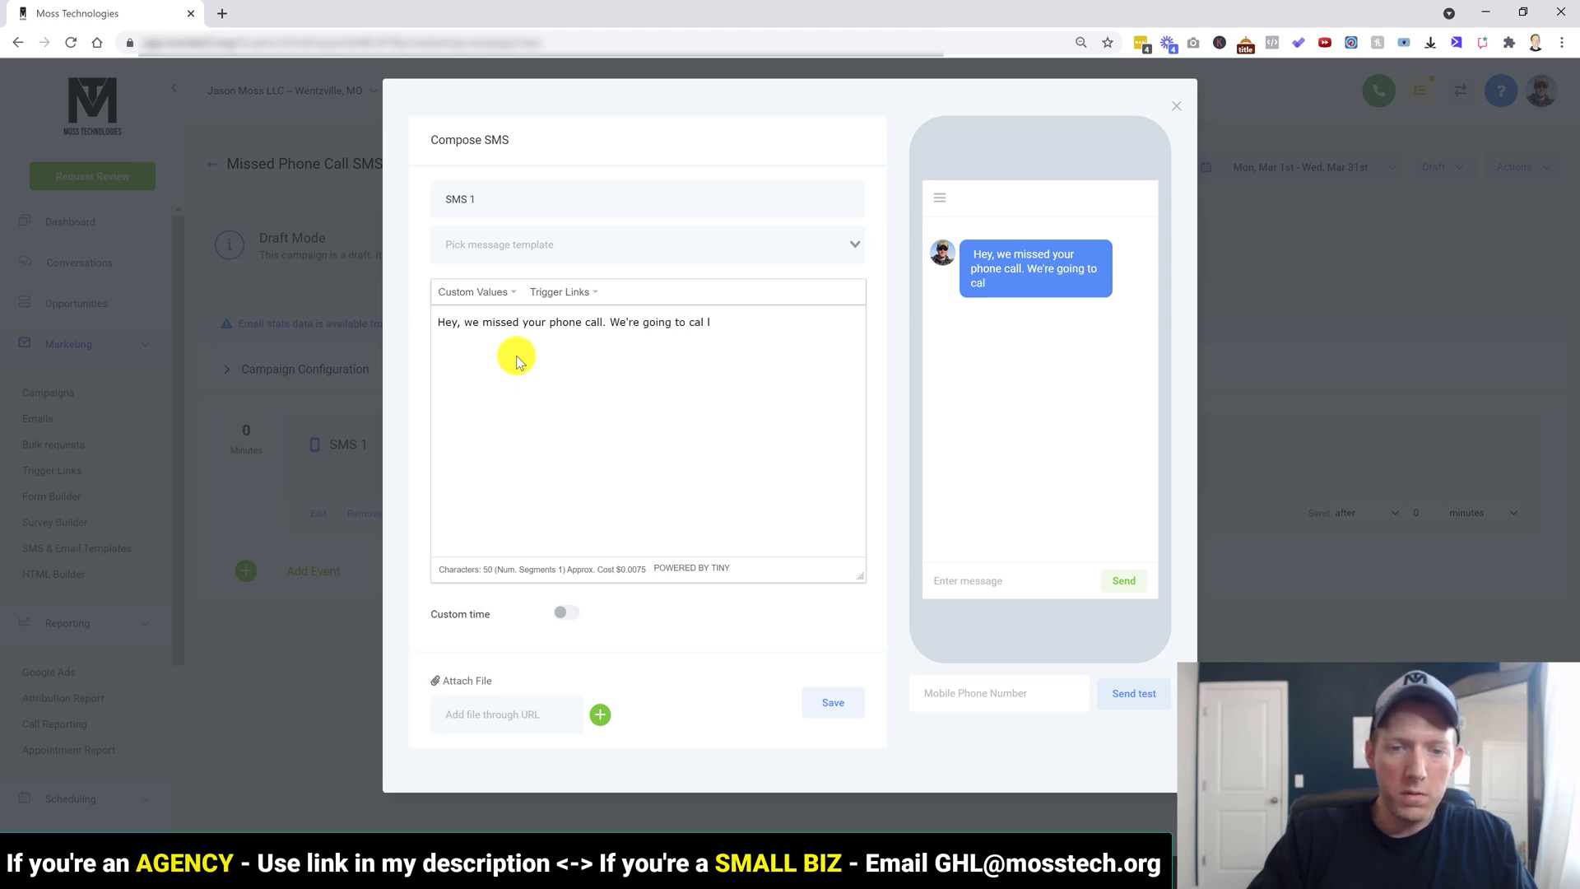
key(BackSpace)
key(BackSpace)
key(BackSpace)
key(BackSpace)
text(l you back in 5 minutes!)
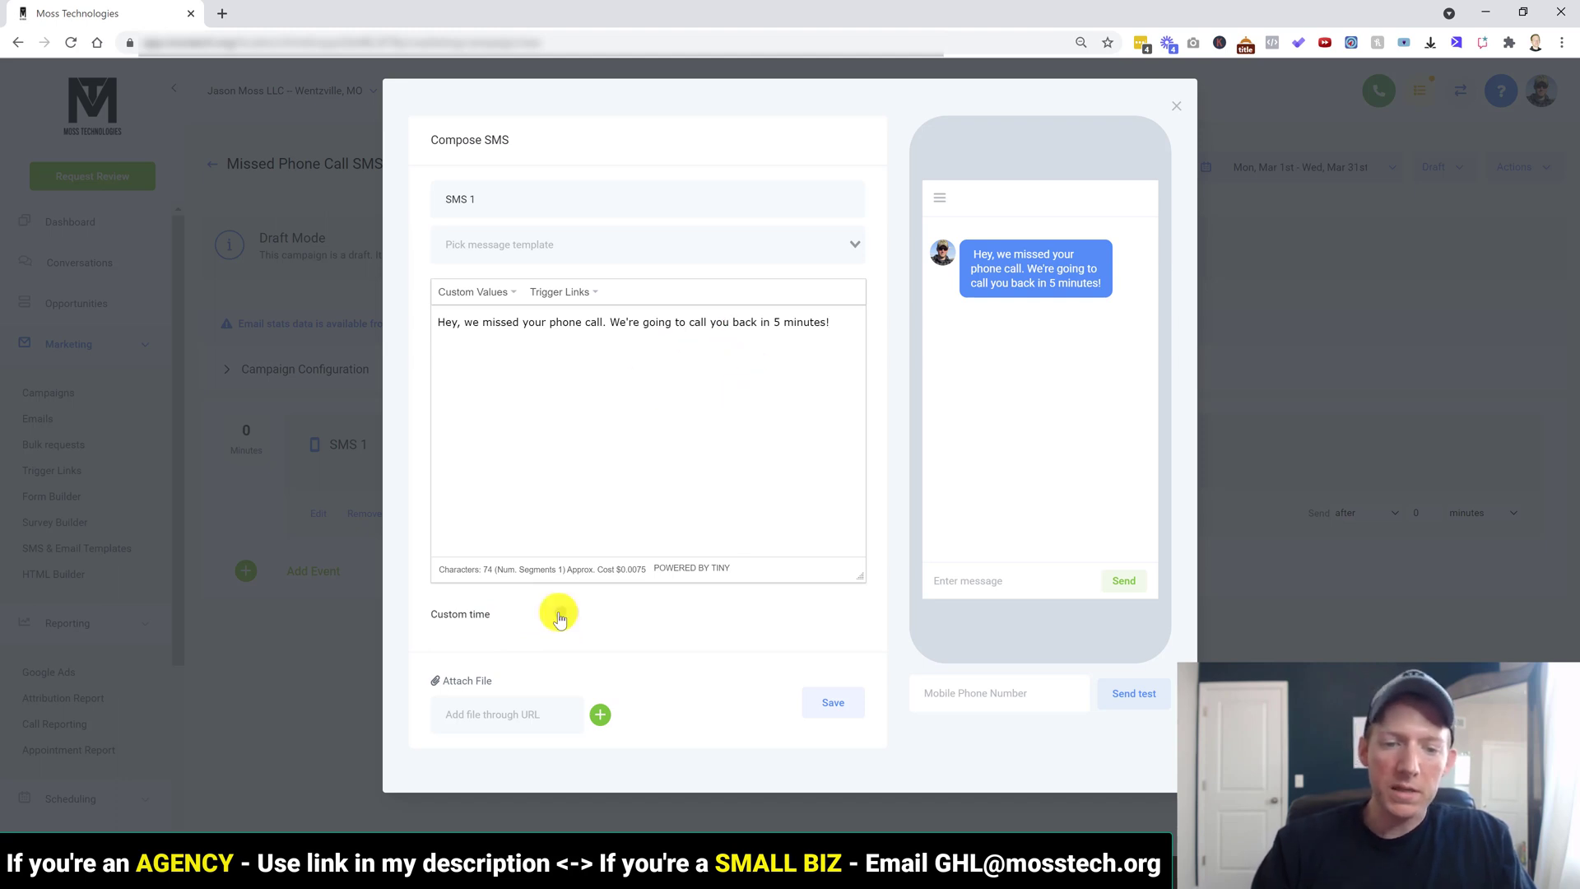
Step: Enable a custom time window, drop Sat and Sun, keep 08:00 am–05:00 pm, and save
click(567, 615)
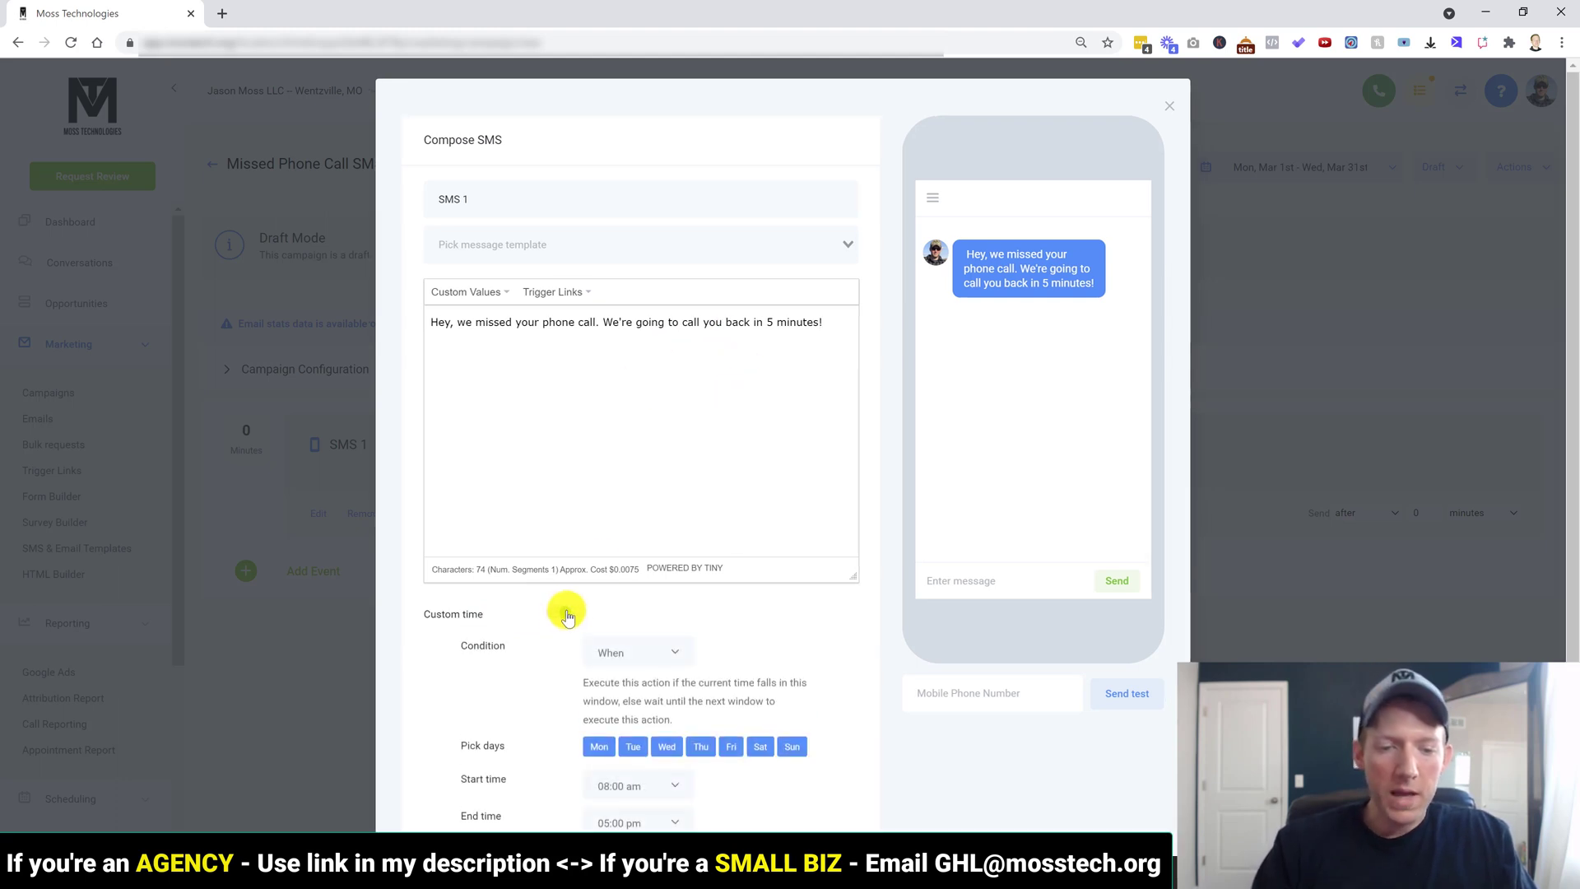
scroll(691, 591, down, 2)
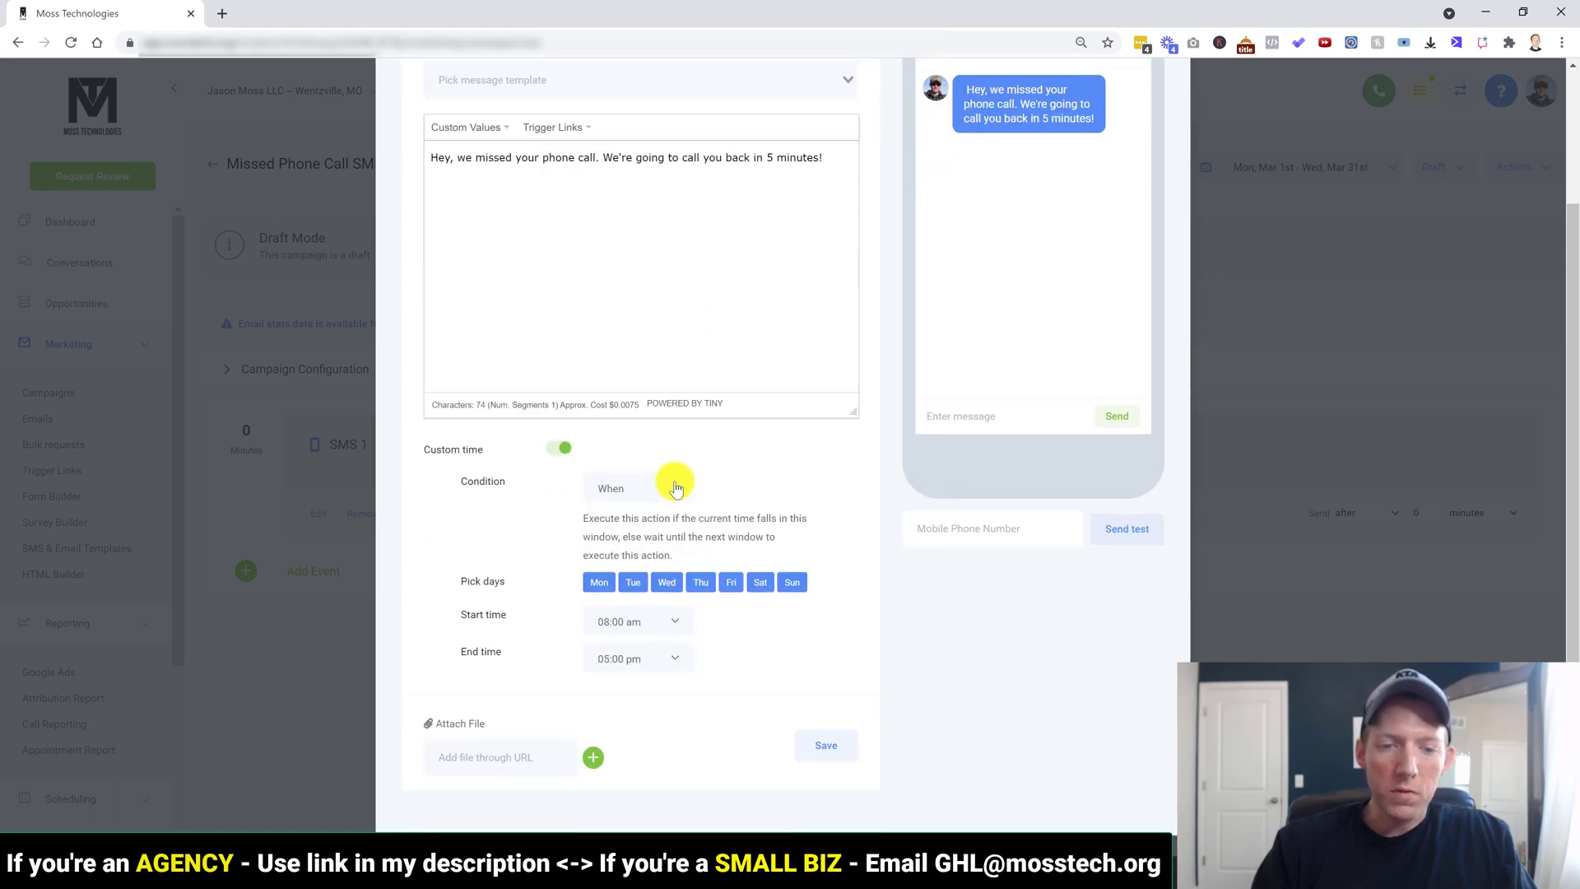
click(761, 585)
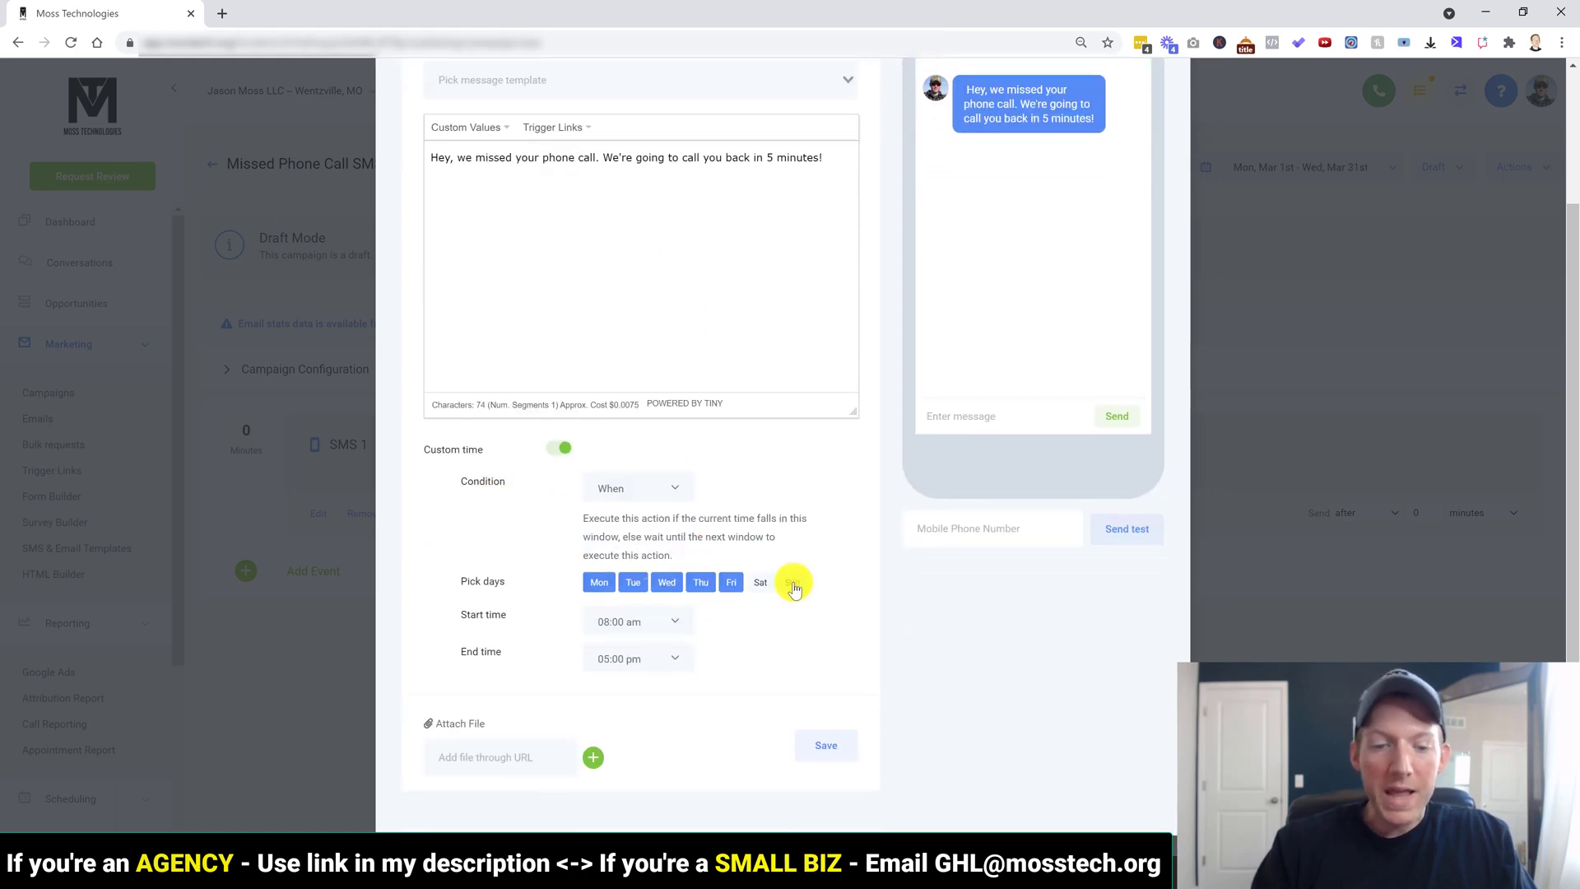
click(792, 585)
click(671, 623)
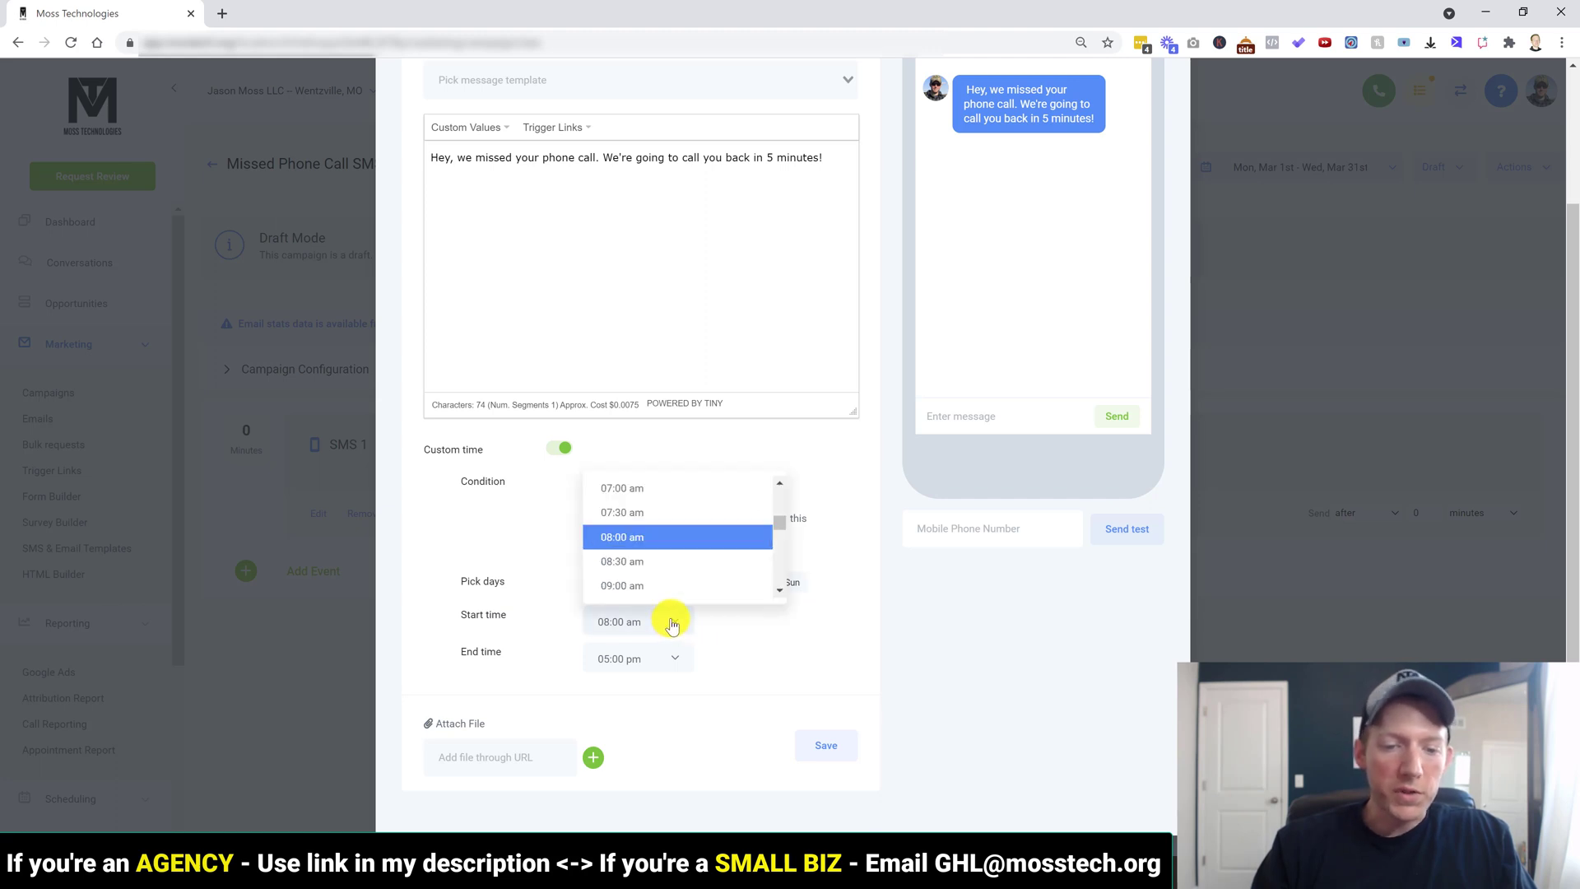
scroll(672, 559, down, 1)
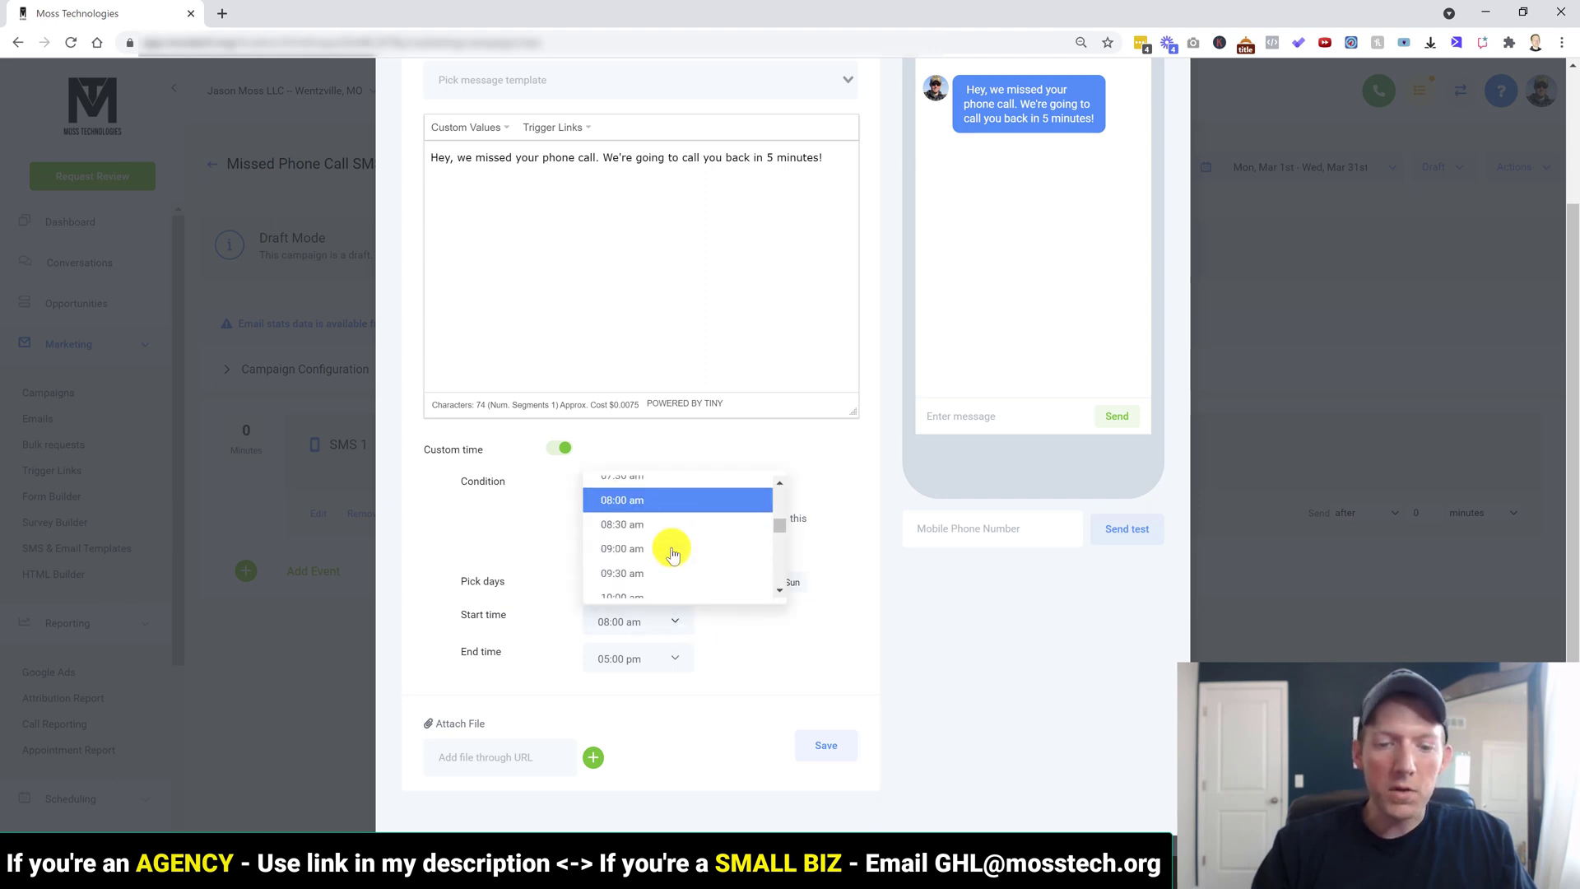
click(564, 521)
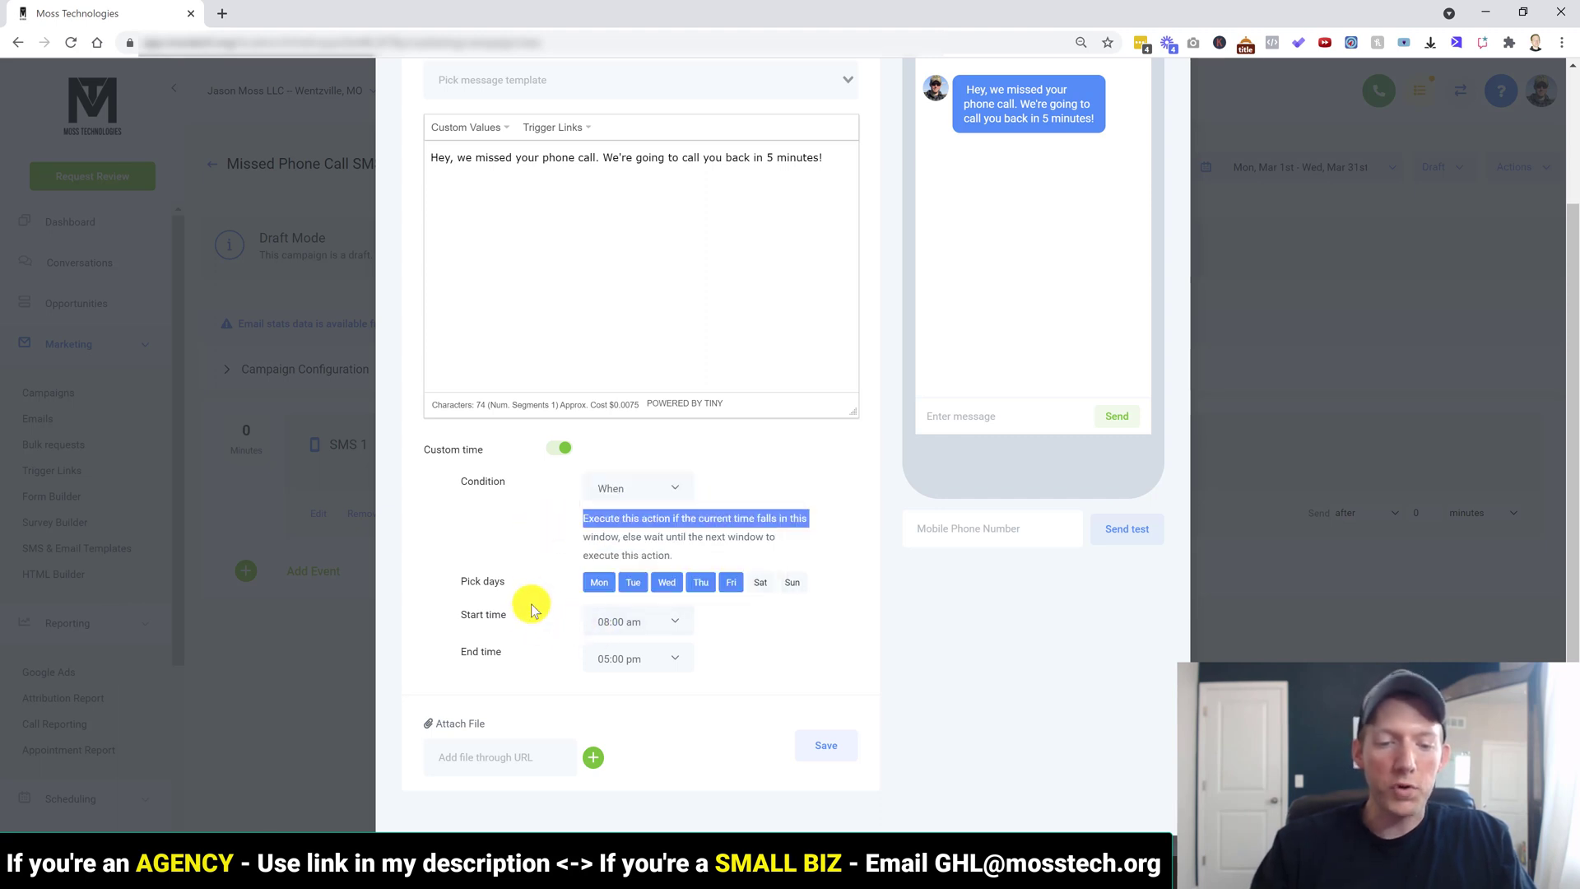
scroll(531, 609, up, 3)
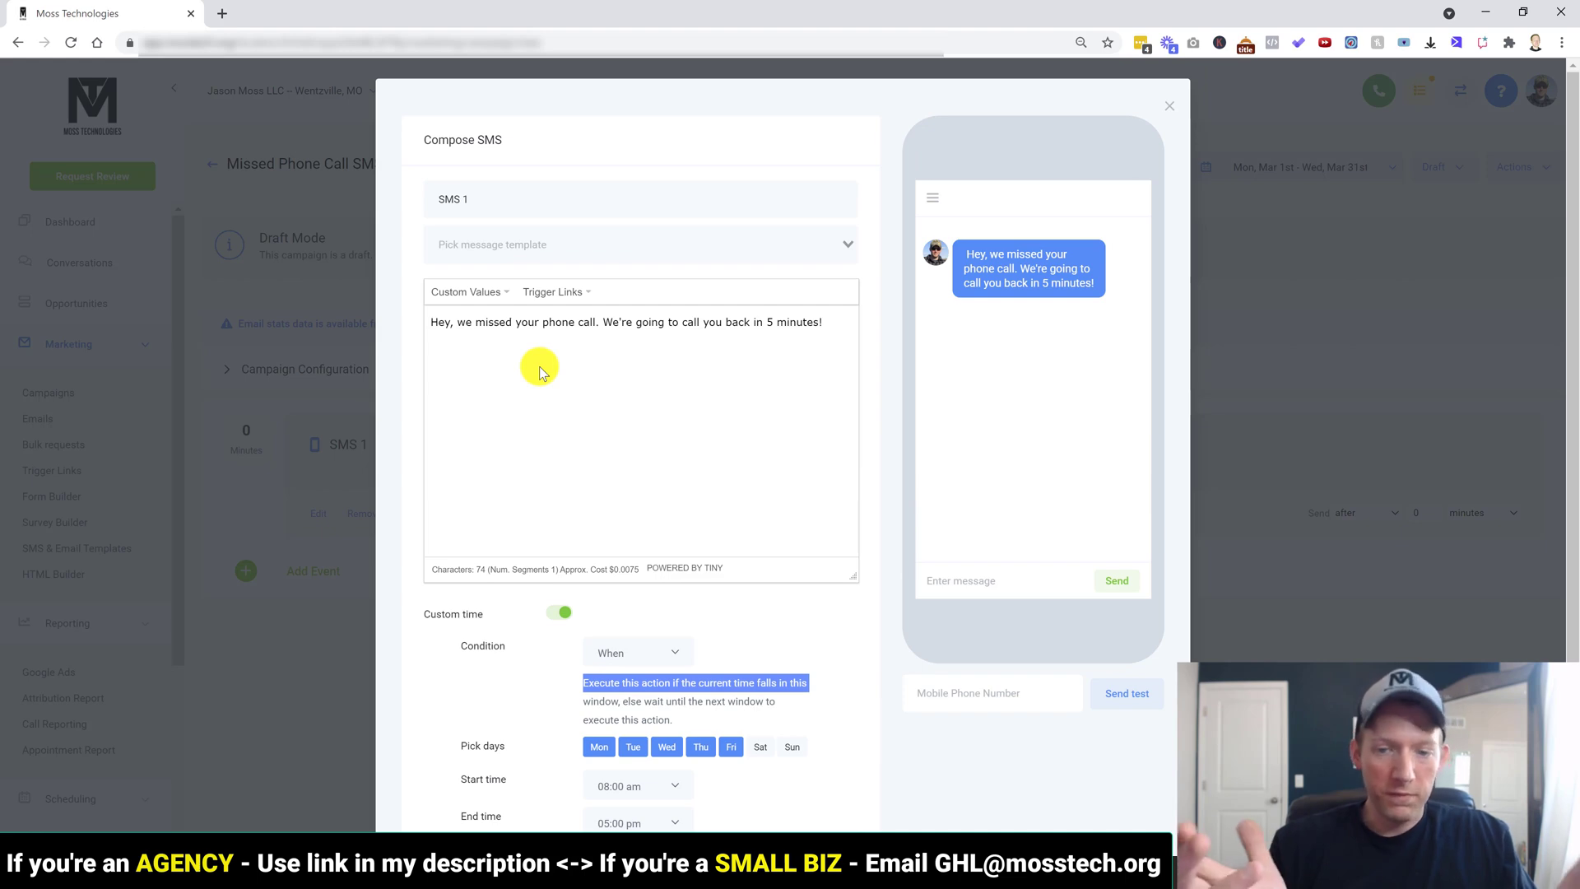
scroll(539, 372, down, 3)
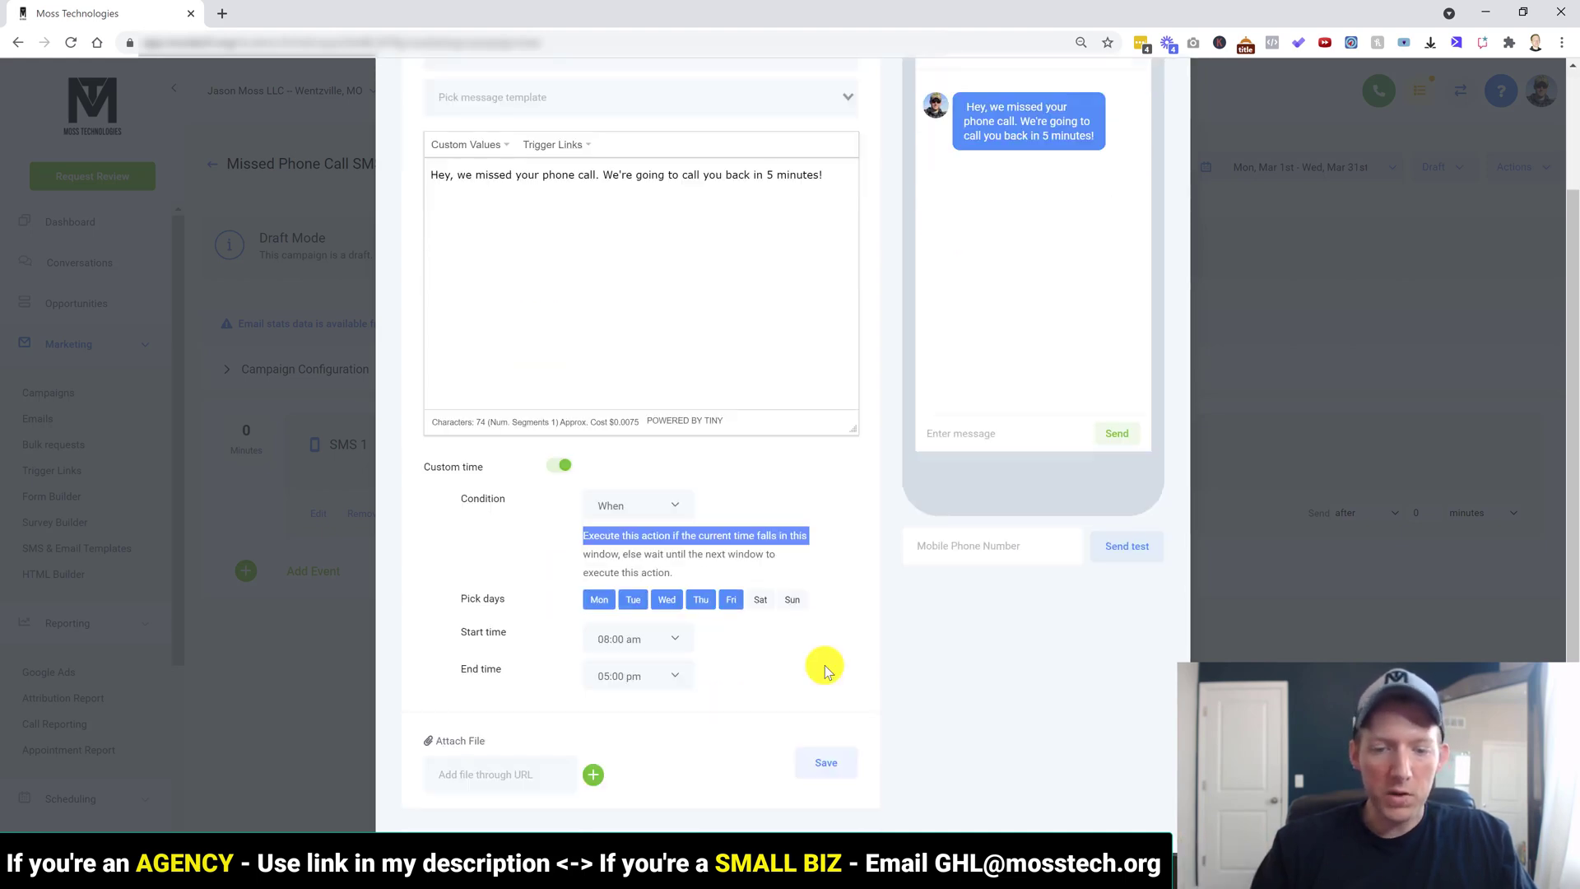
click(827, 764)
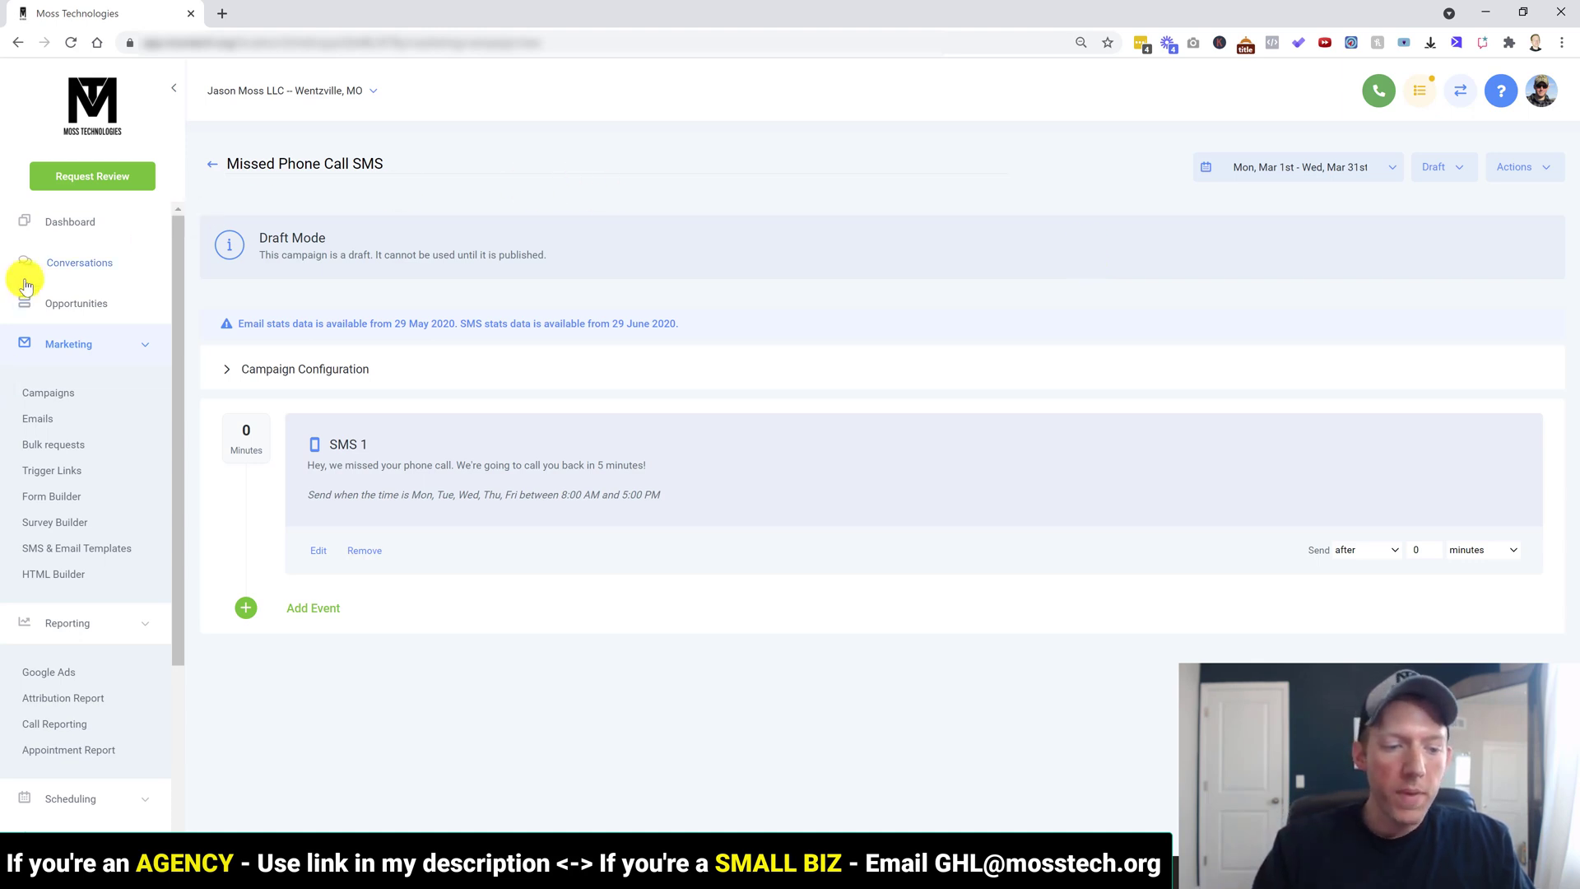
Step: On the Triggers page, start a new rule named 'Trigger the Sms campaign'
scroll(97, 454, down, 3)
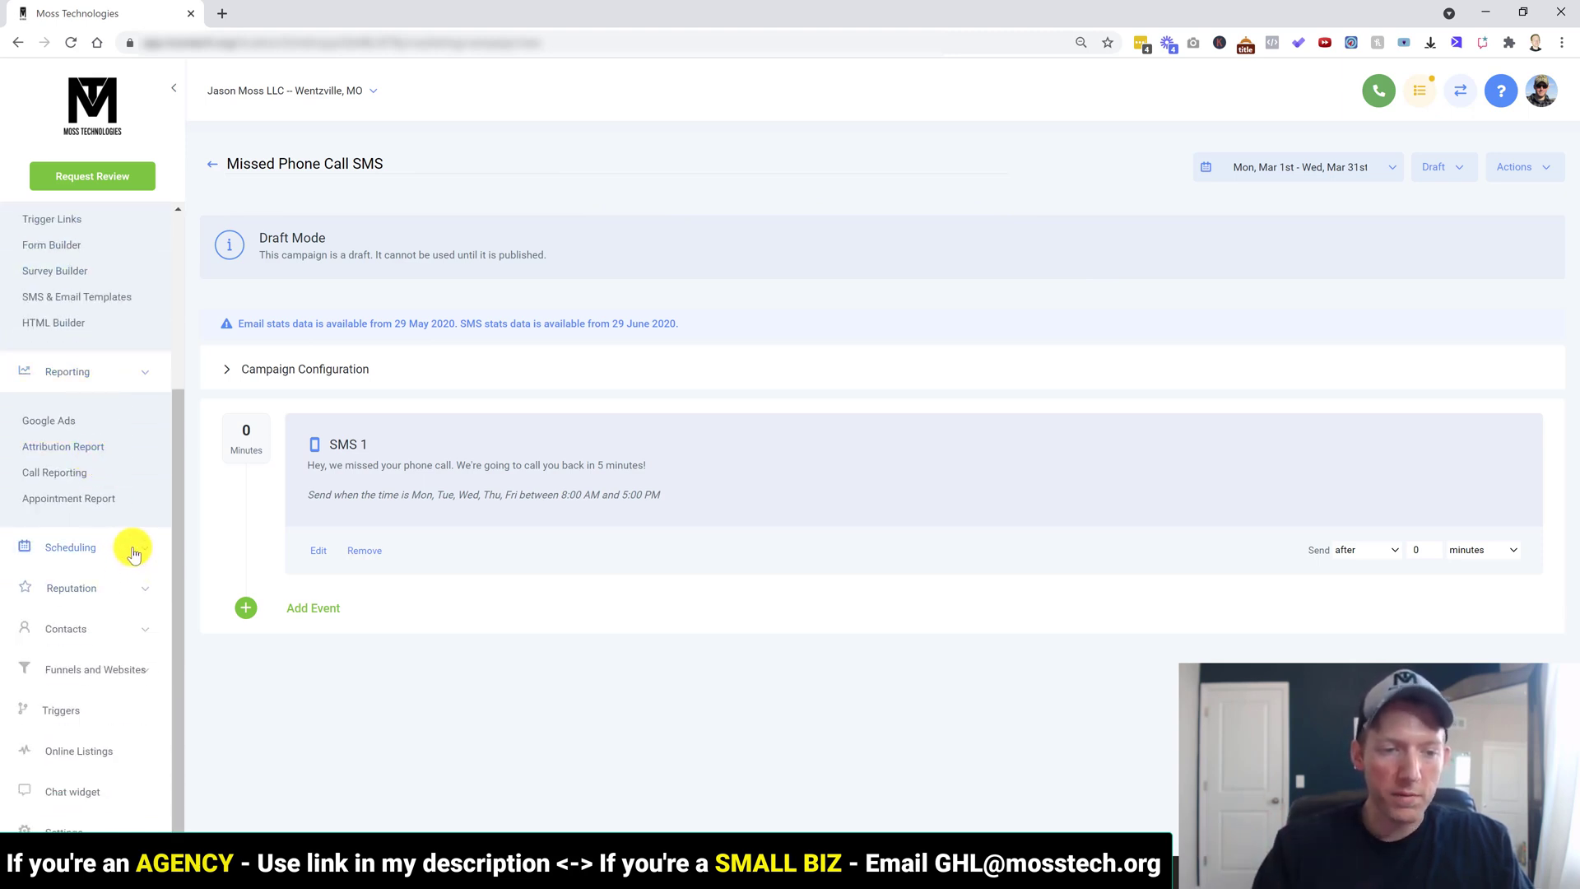
click(69, 713)
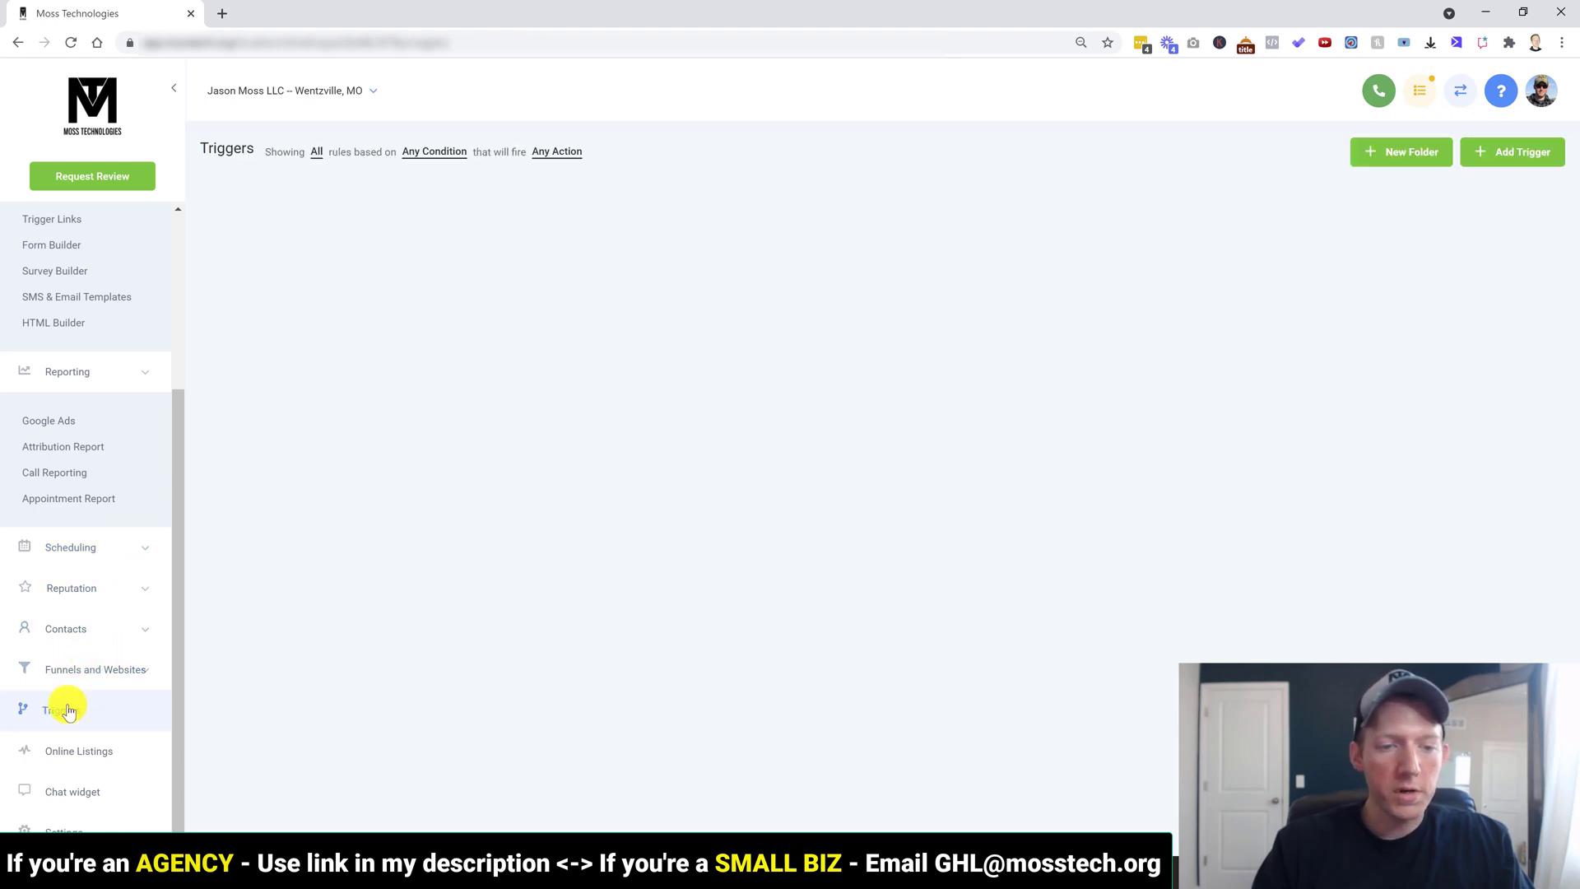
click(1521, 162)
text(Trigger the Sms campaign)
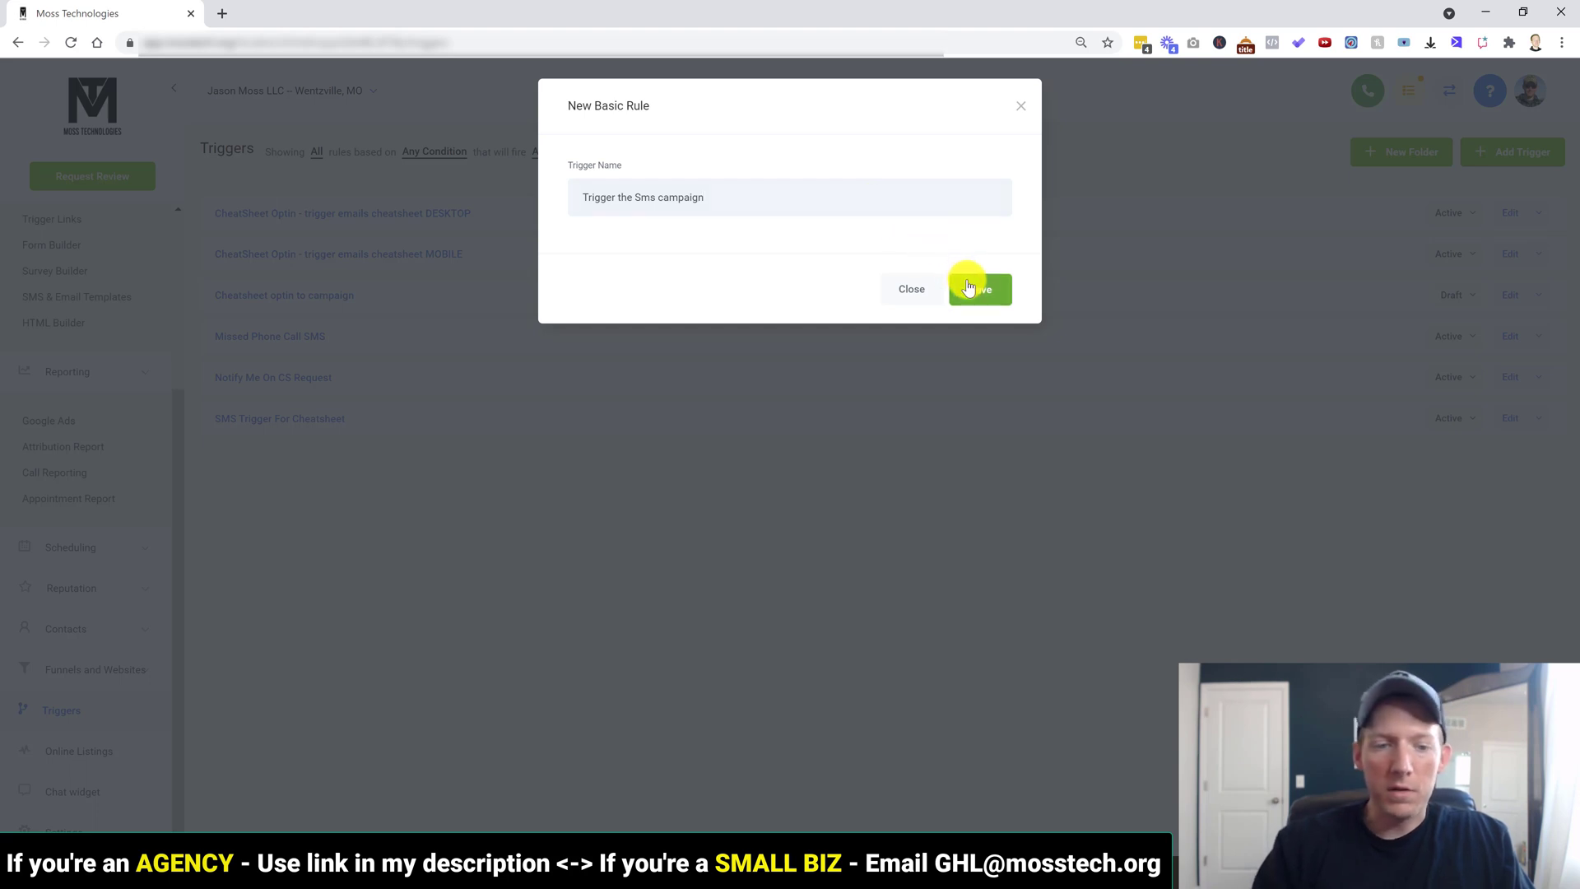
Step: Save the trigger name and set the trigger event to Call Status
click(975, 283)
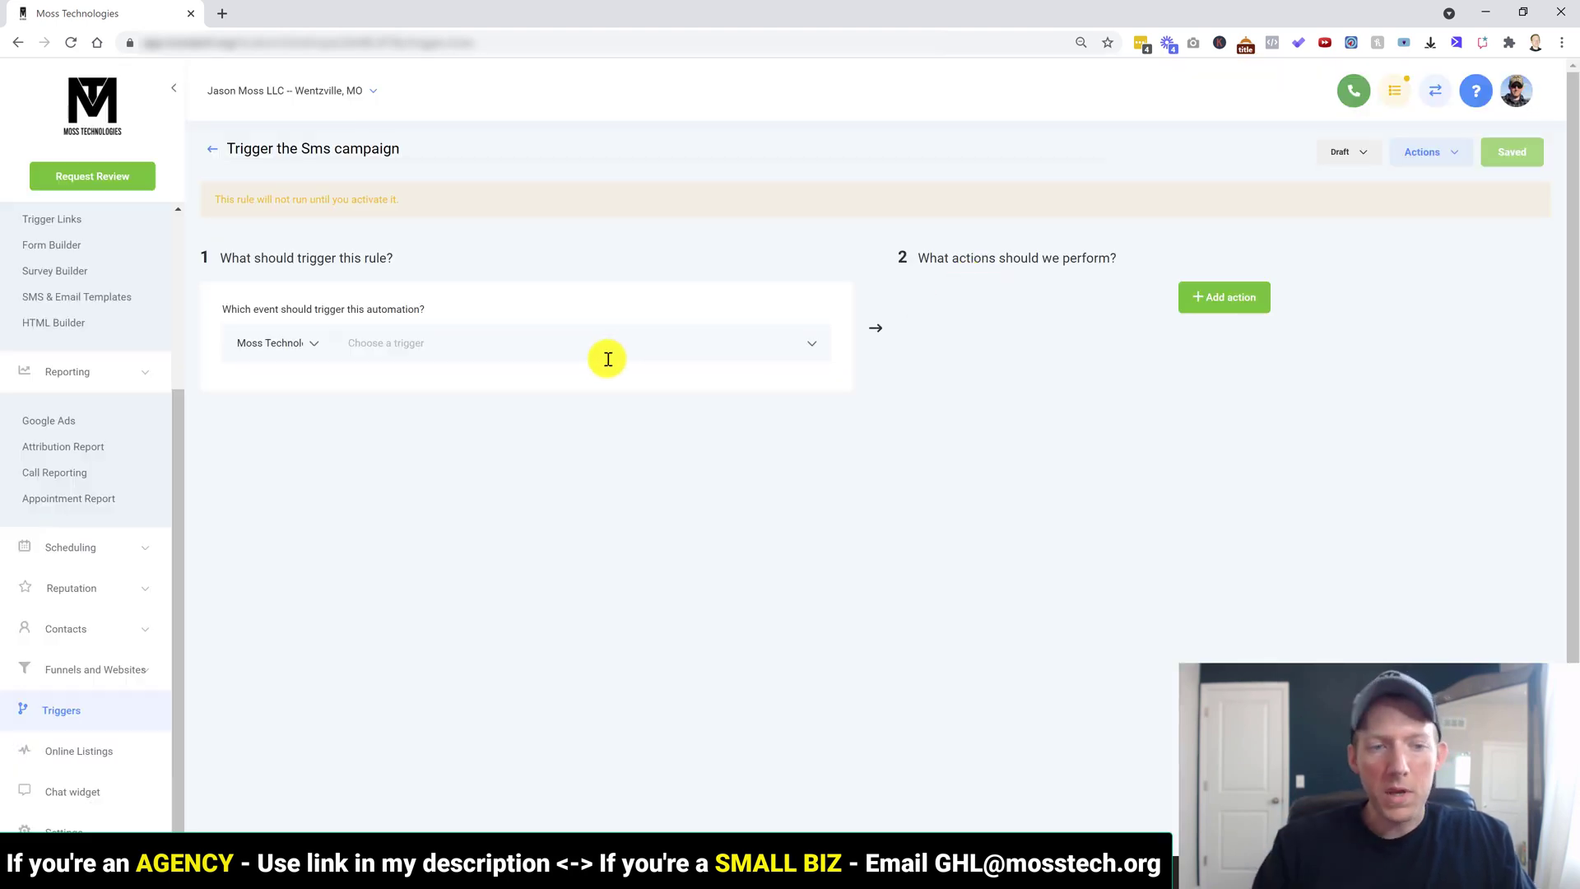
click(508, 345)
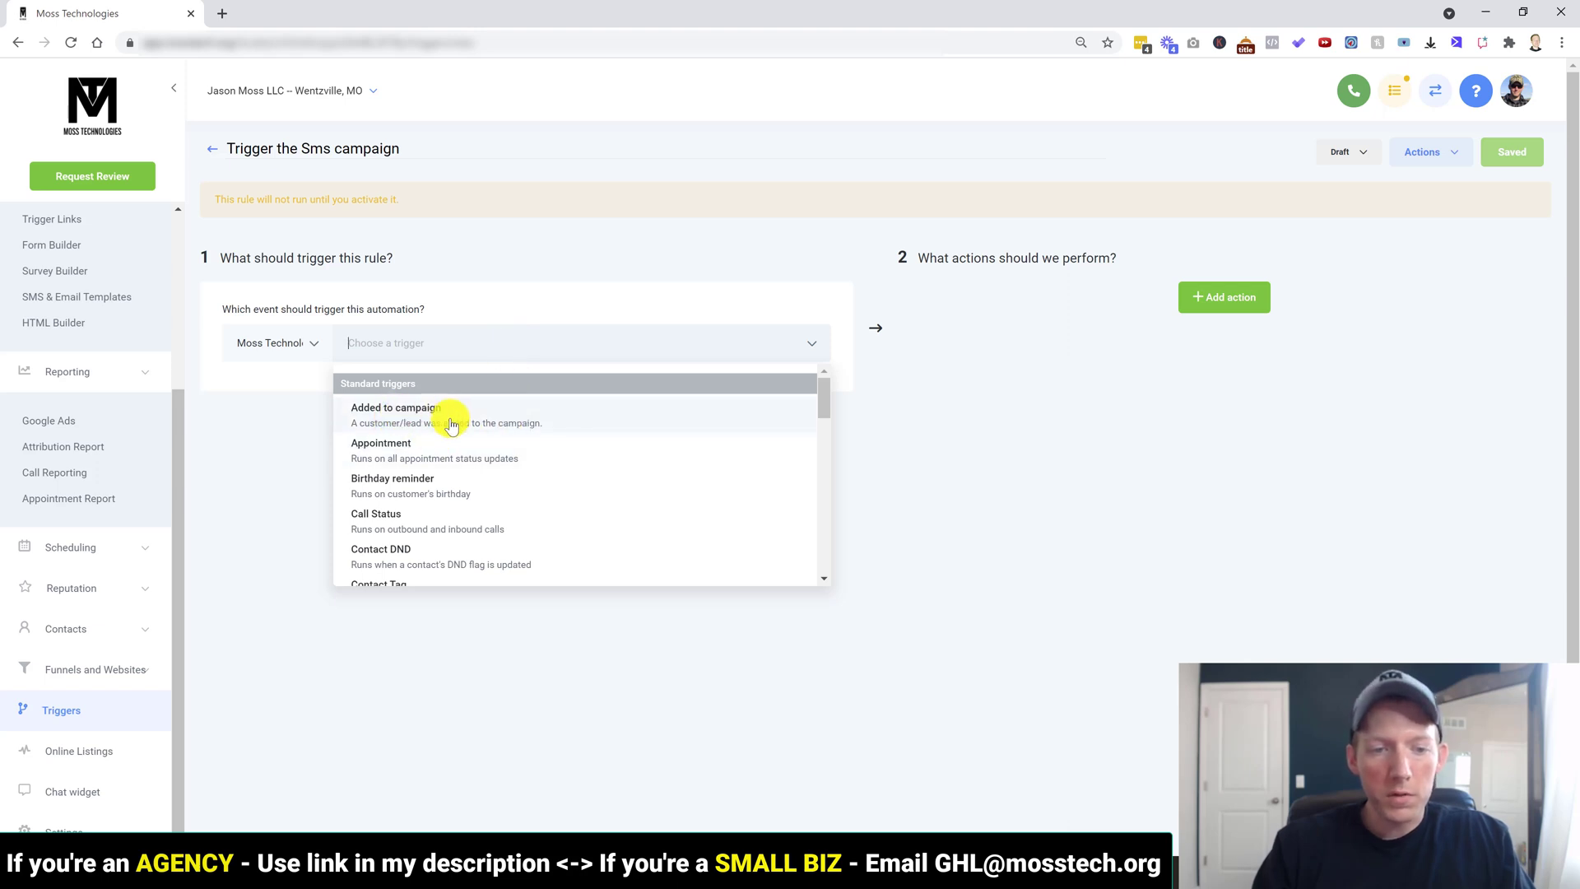
scroll(470, 491, down, 1)
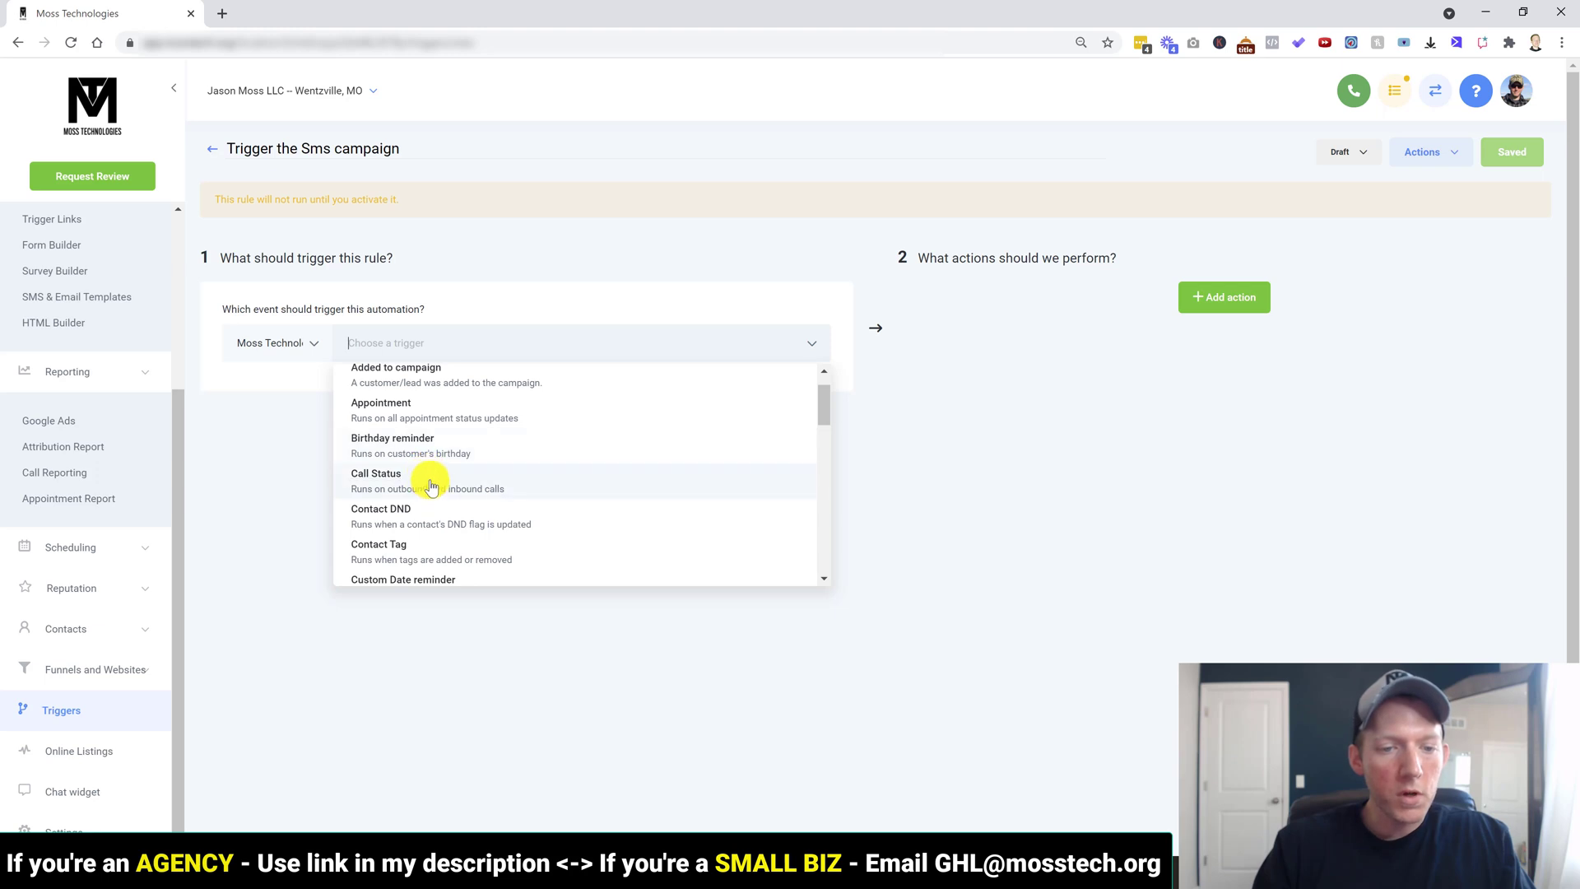
click(432, 485)
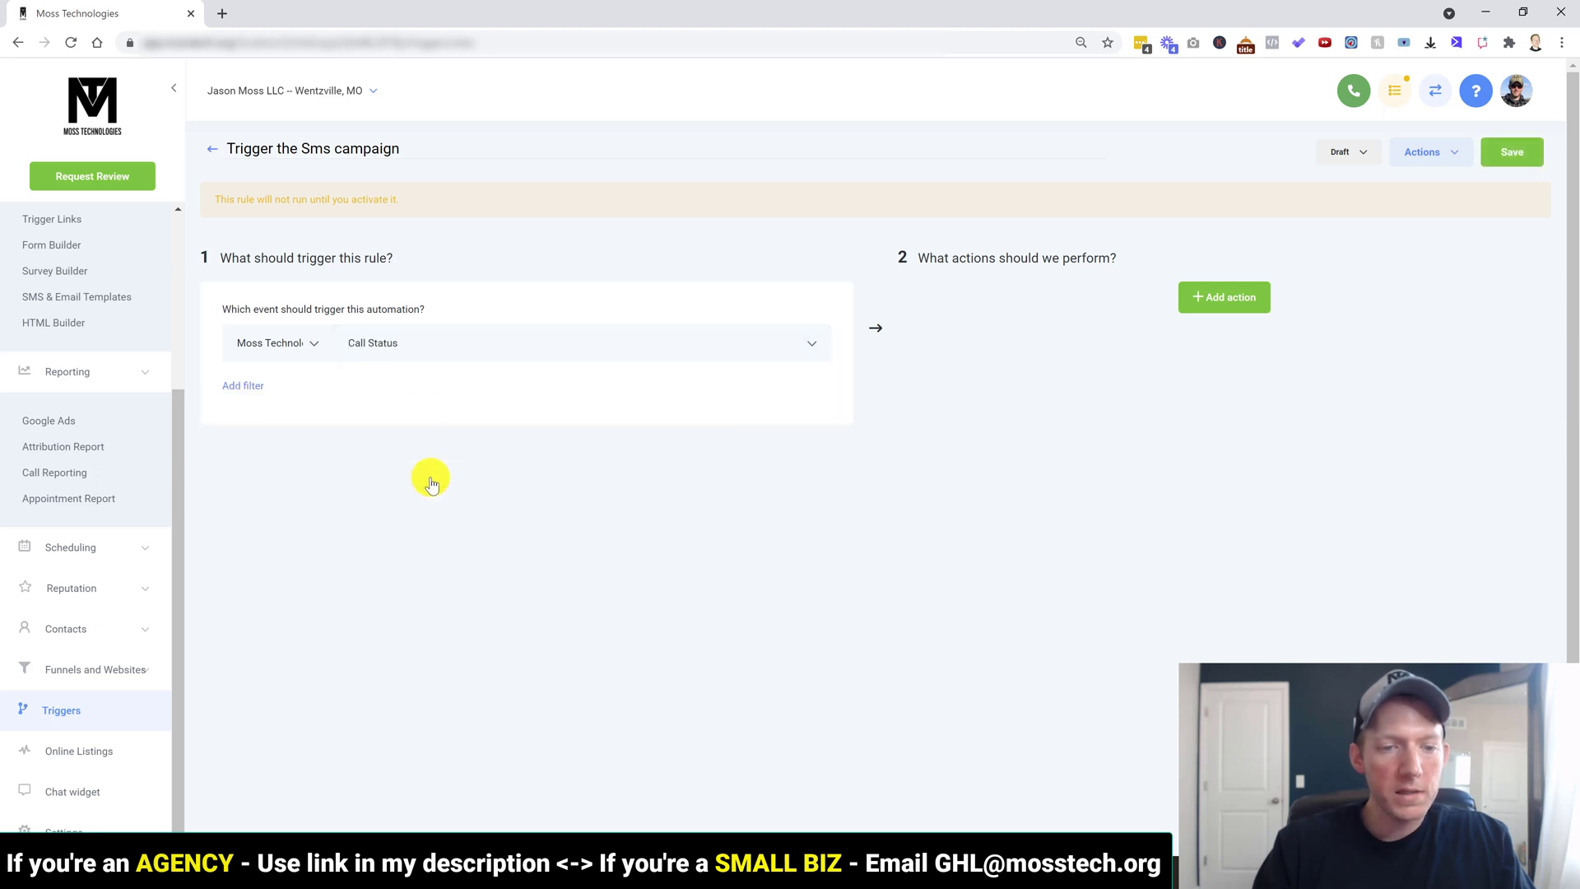
Step: Add filters for Call Direction = Incoming and In Phone Number = the business number
click(243, 386)
click(316, 422)
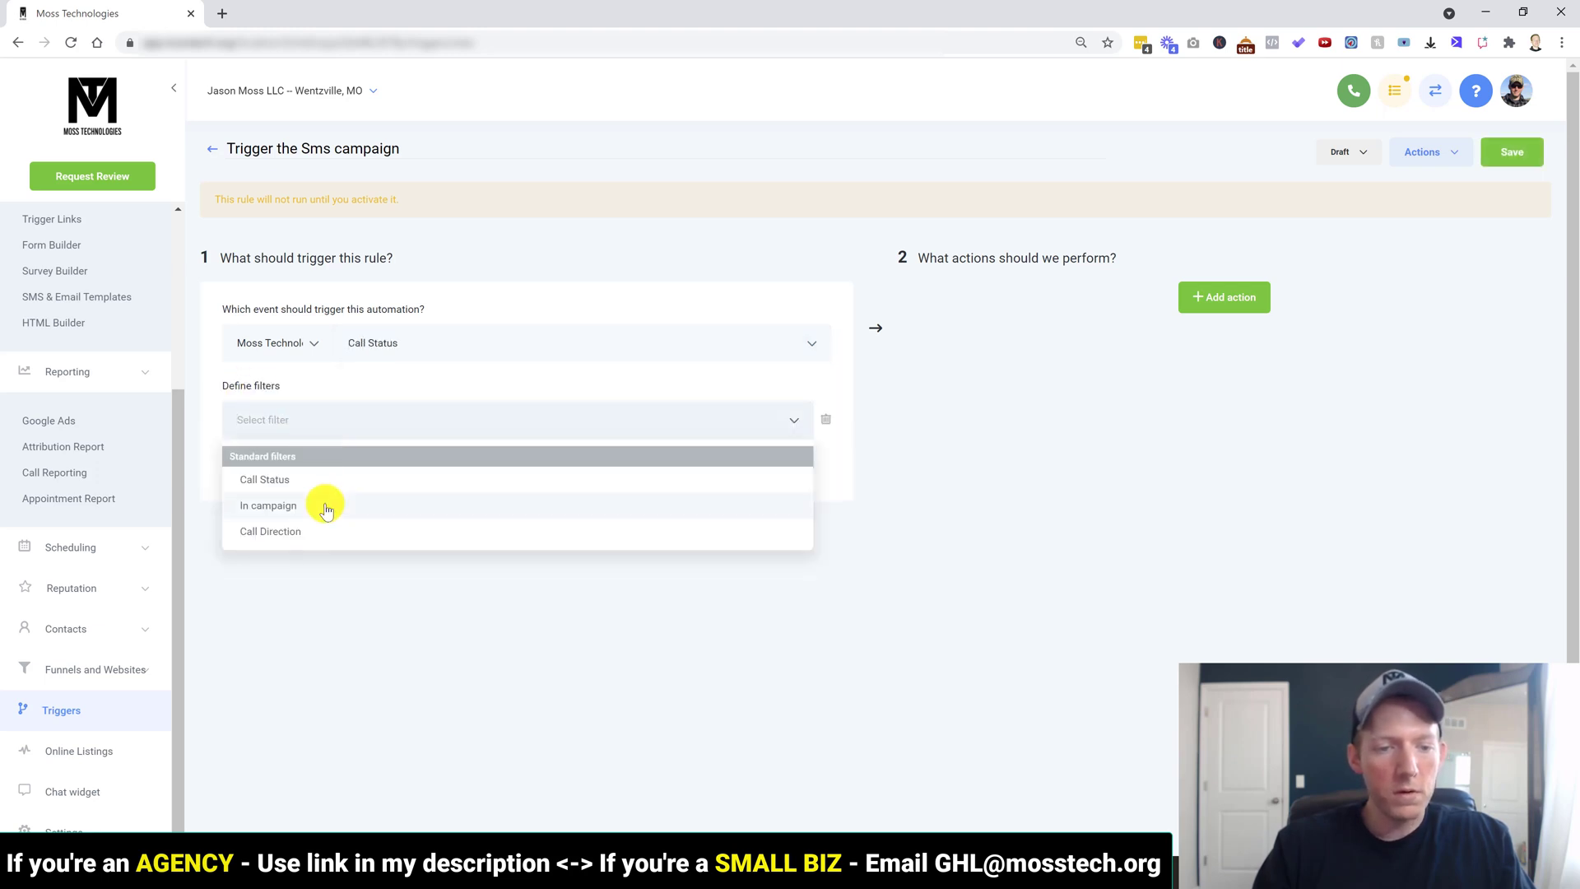
click(295, 533)
click(571, 418)
click(572, 455)
click(274, 463)
click(280, 465)
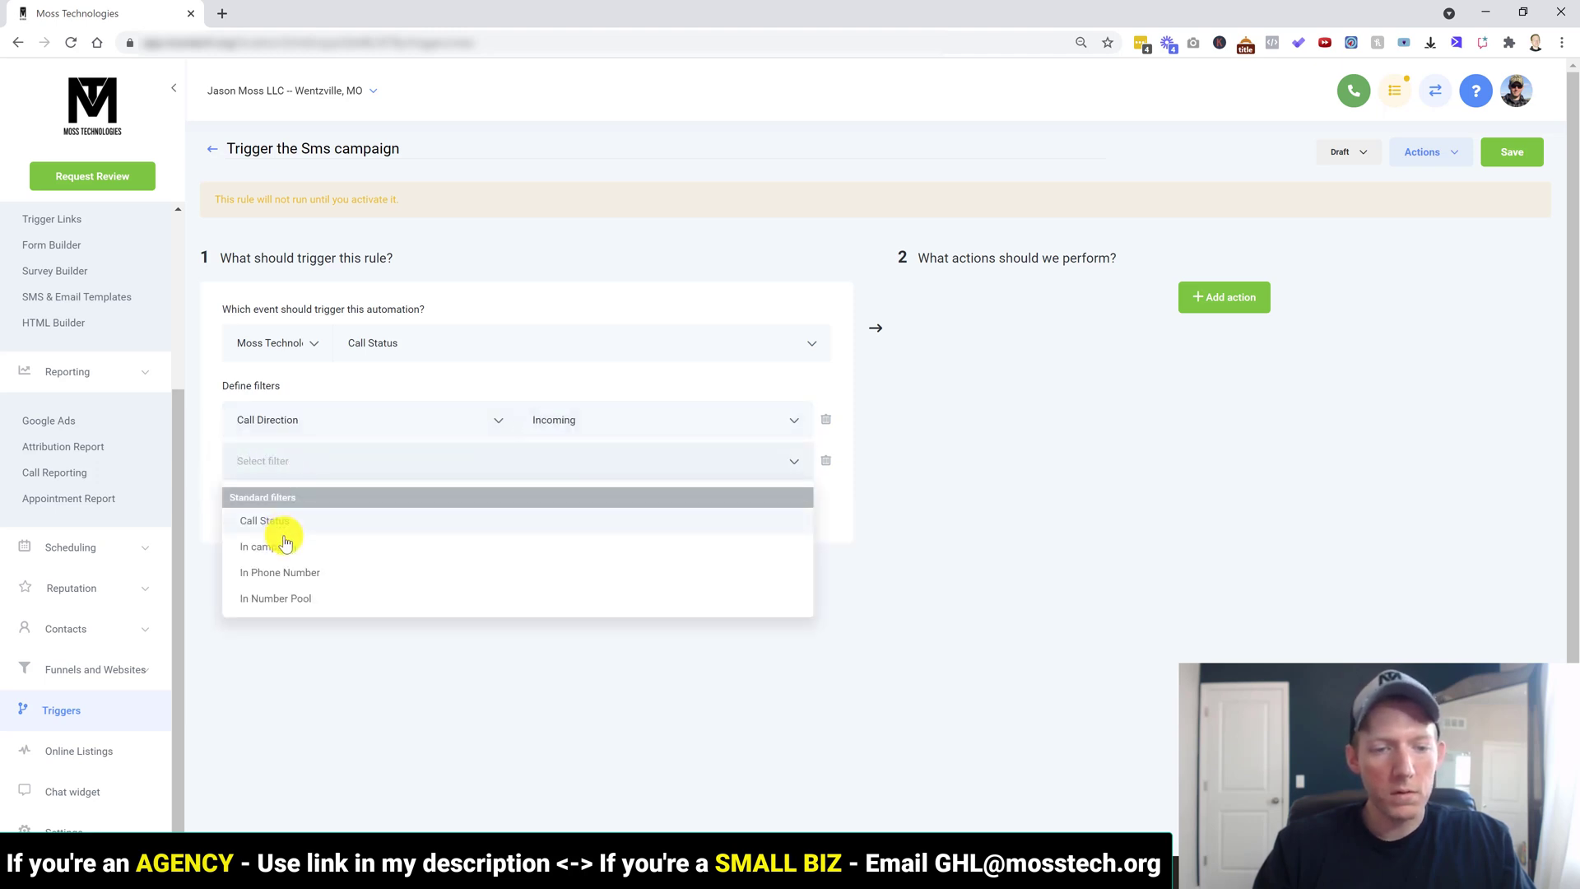
click(282, 574)
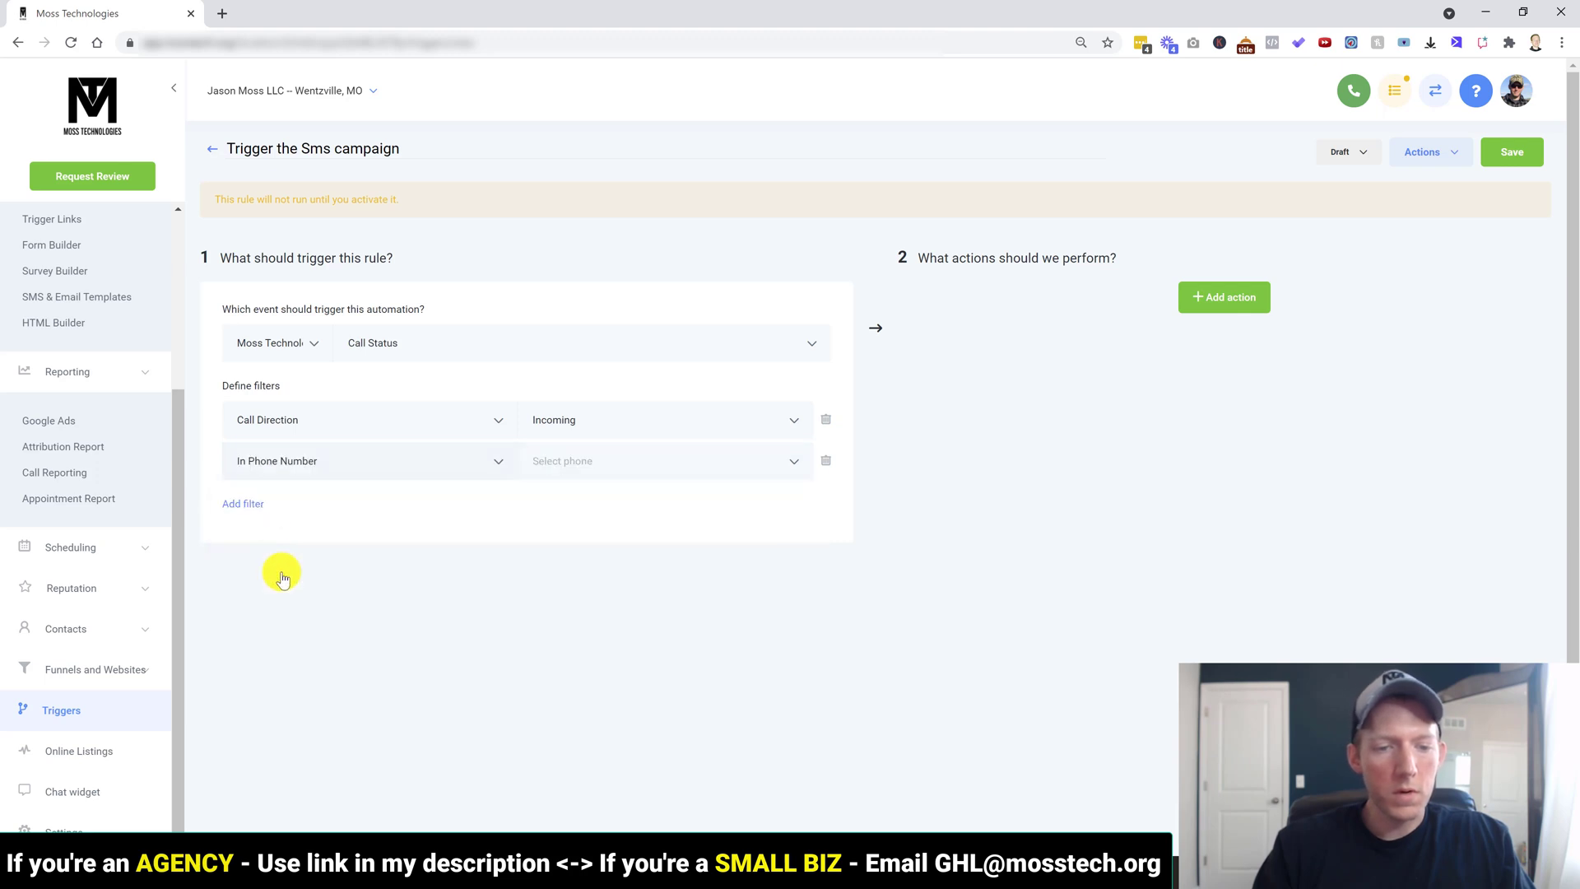
click(593, 454)
click(572, 498)
Step: Add a Call Status filter covering Busy, Voicemail and No-answer
click(248, 504)
click(261, 506)
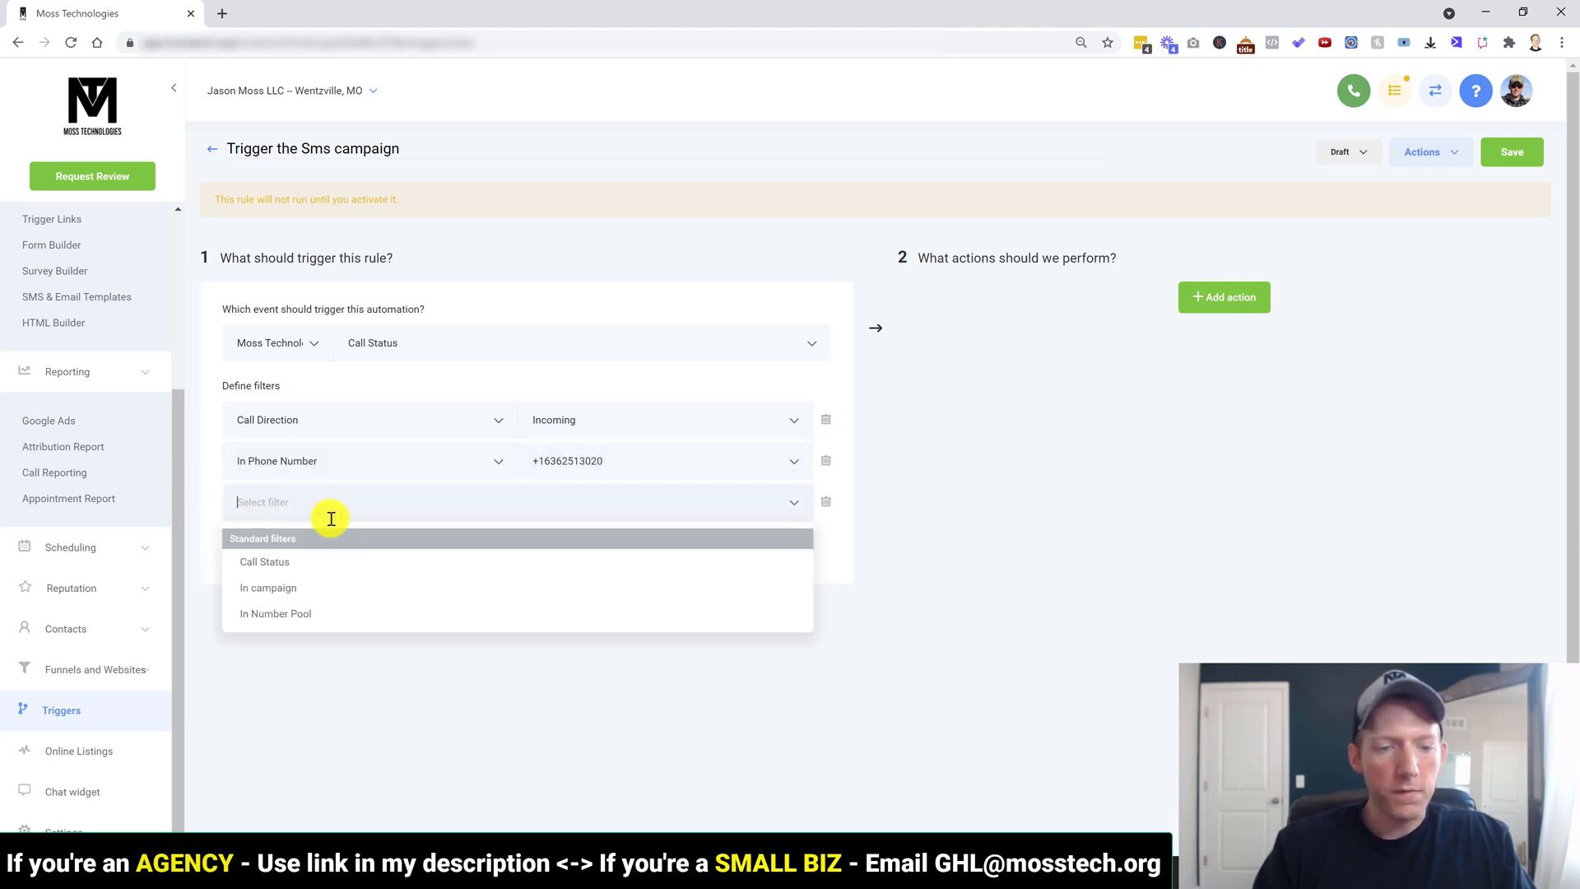
click(307, 562)
click(582, 504)
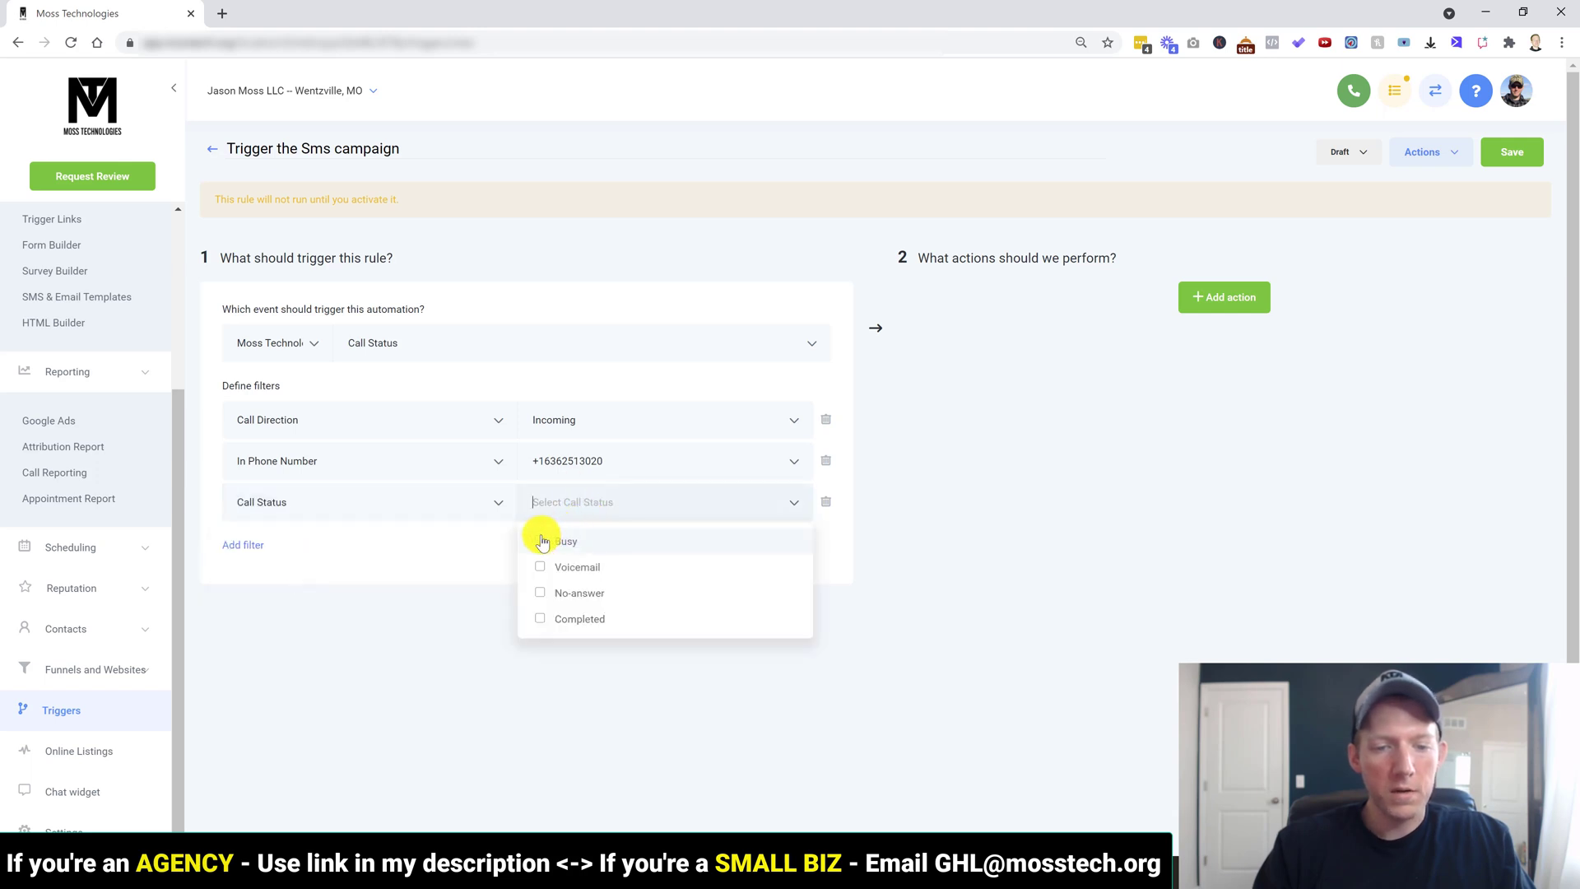
click(546, 536)
click(571, 508)
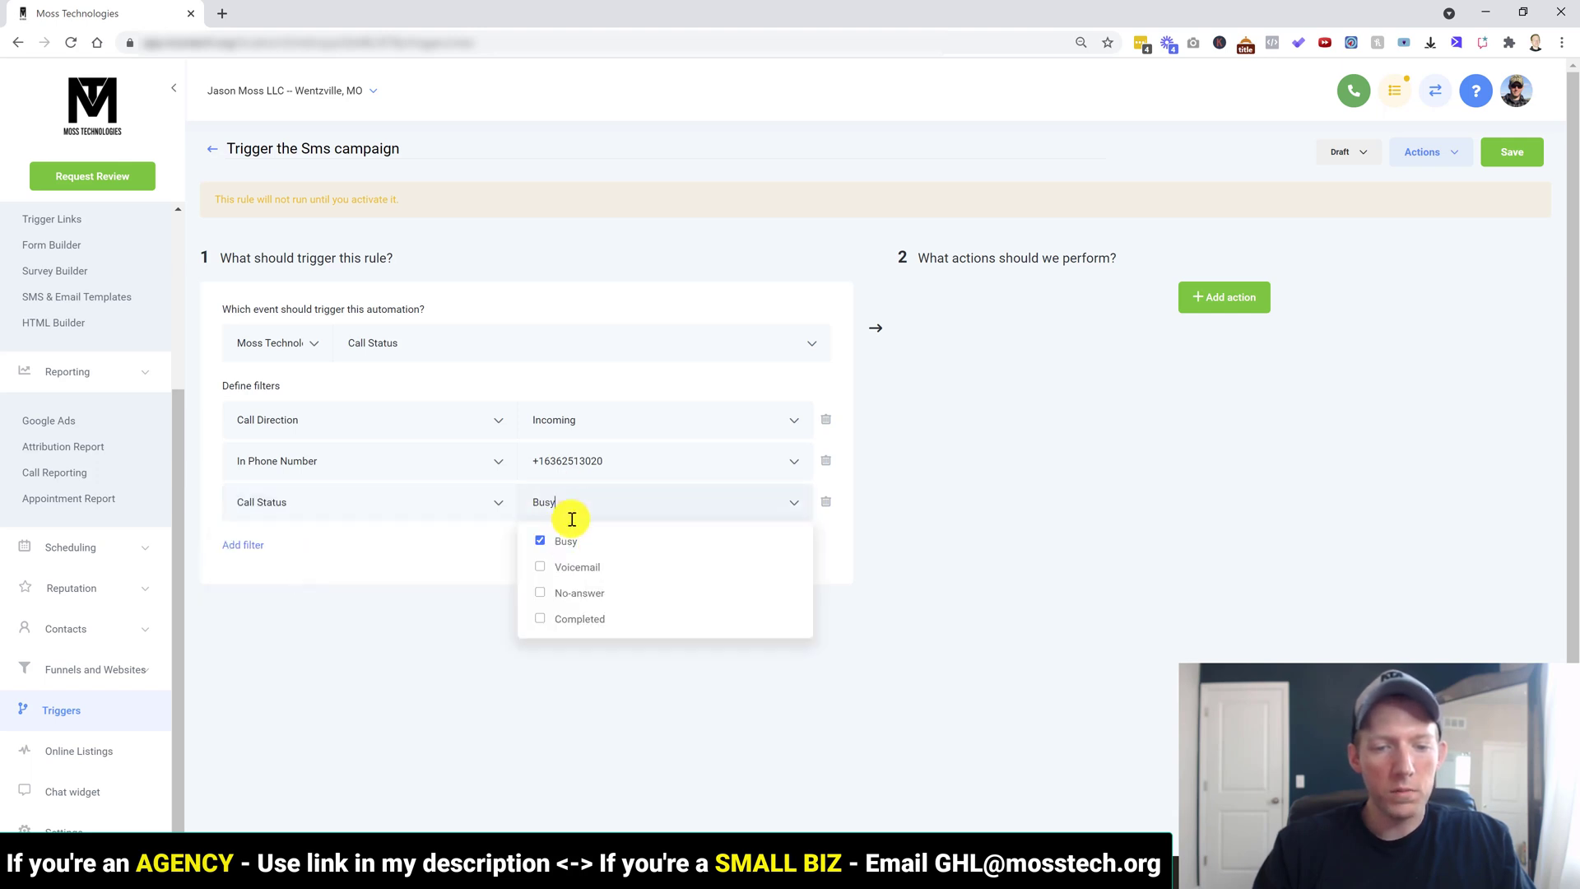
click(541, 567)
click(540, 592)
click(452, 581)
click(1234, 301)
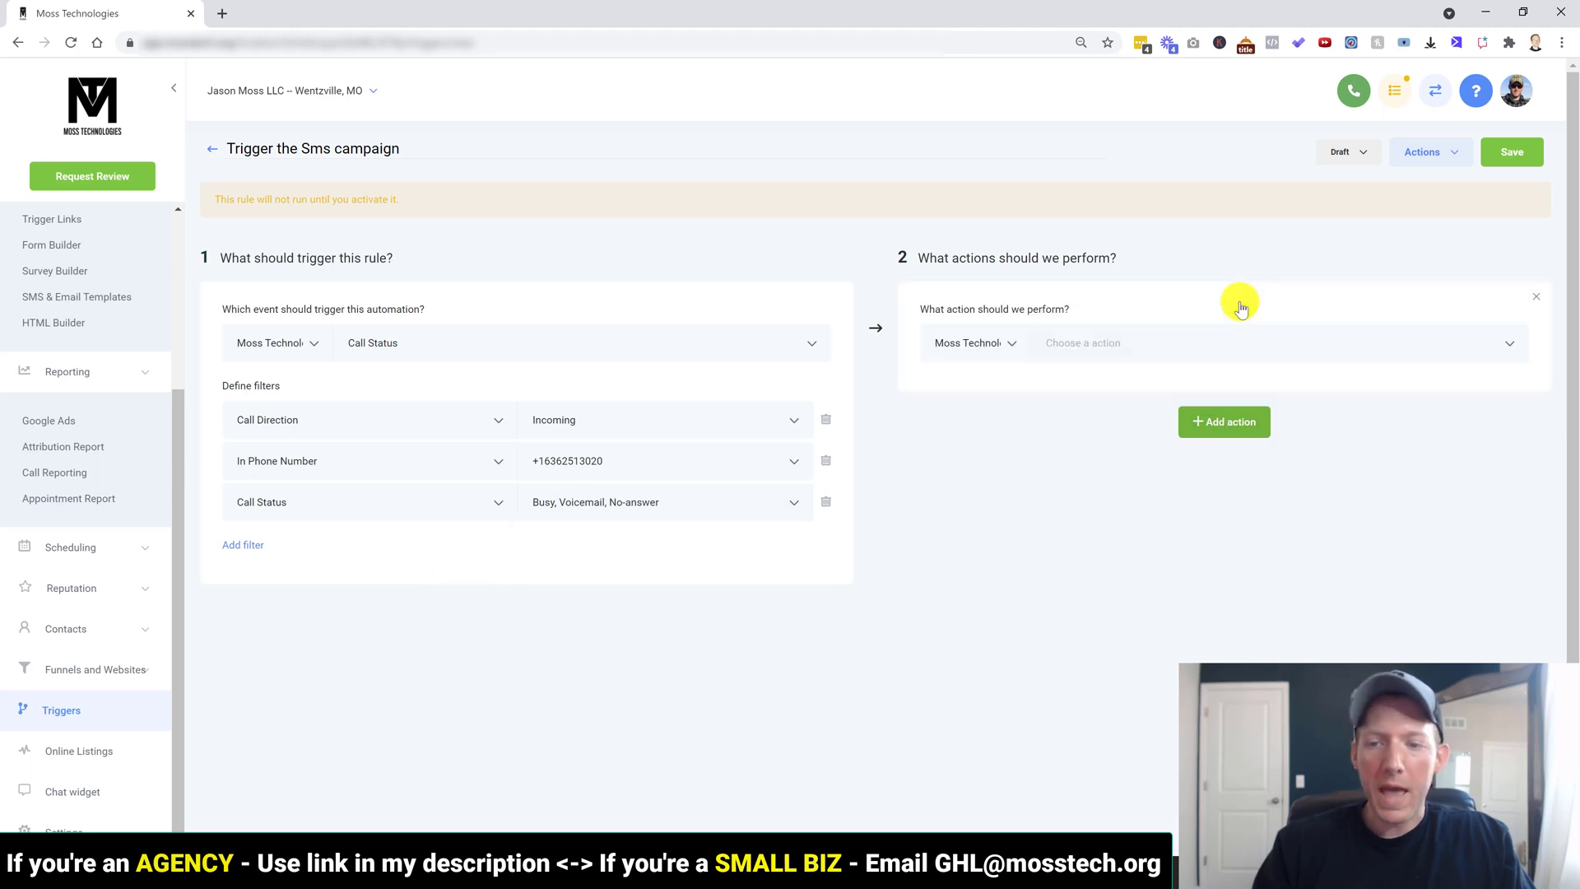
Step: Add an Add To Campaign action targeting Missed Phone Call SMS, keeping the rule in draft
click(1191, 337)
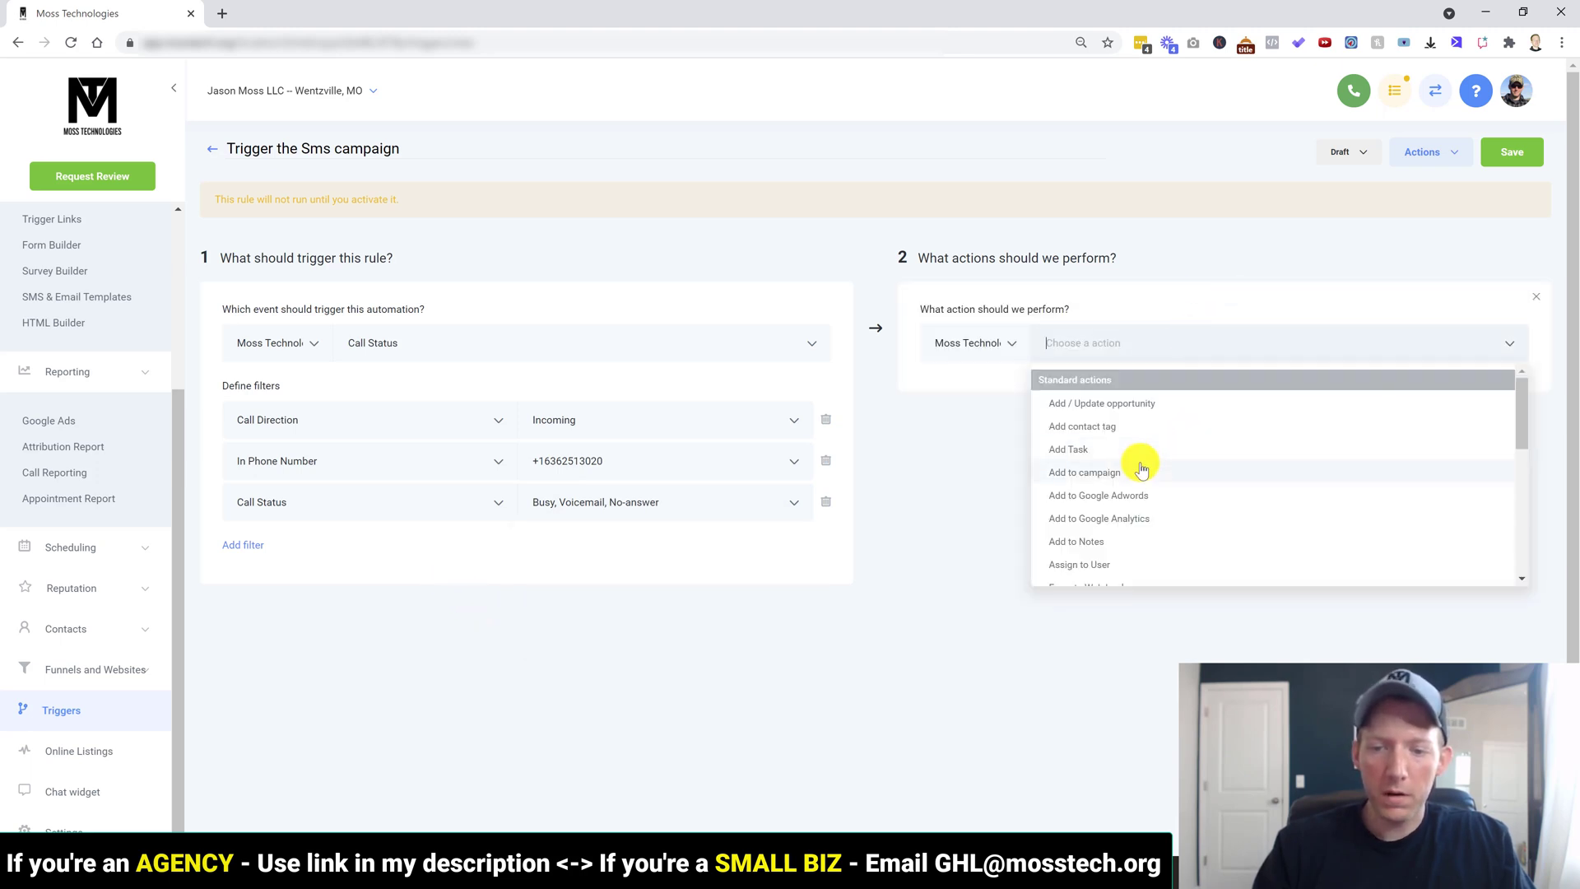
click(1106, 476)
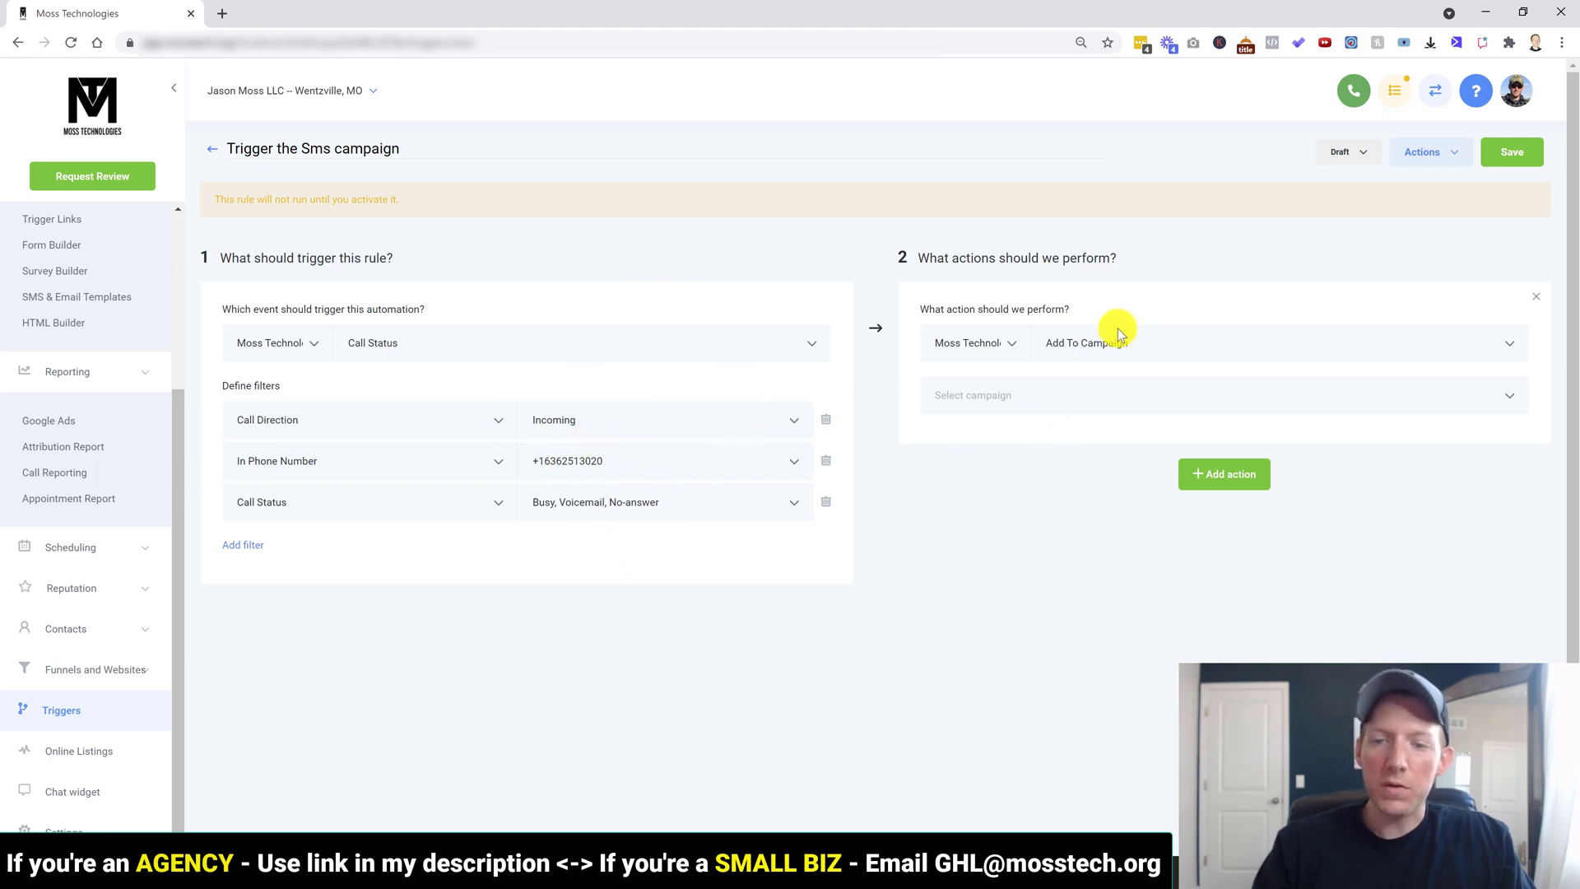
click(1110, 394)
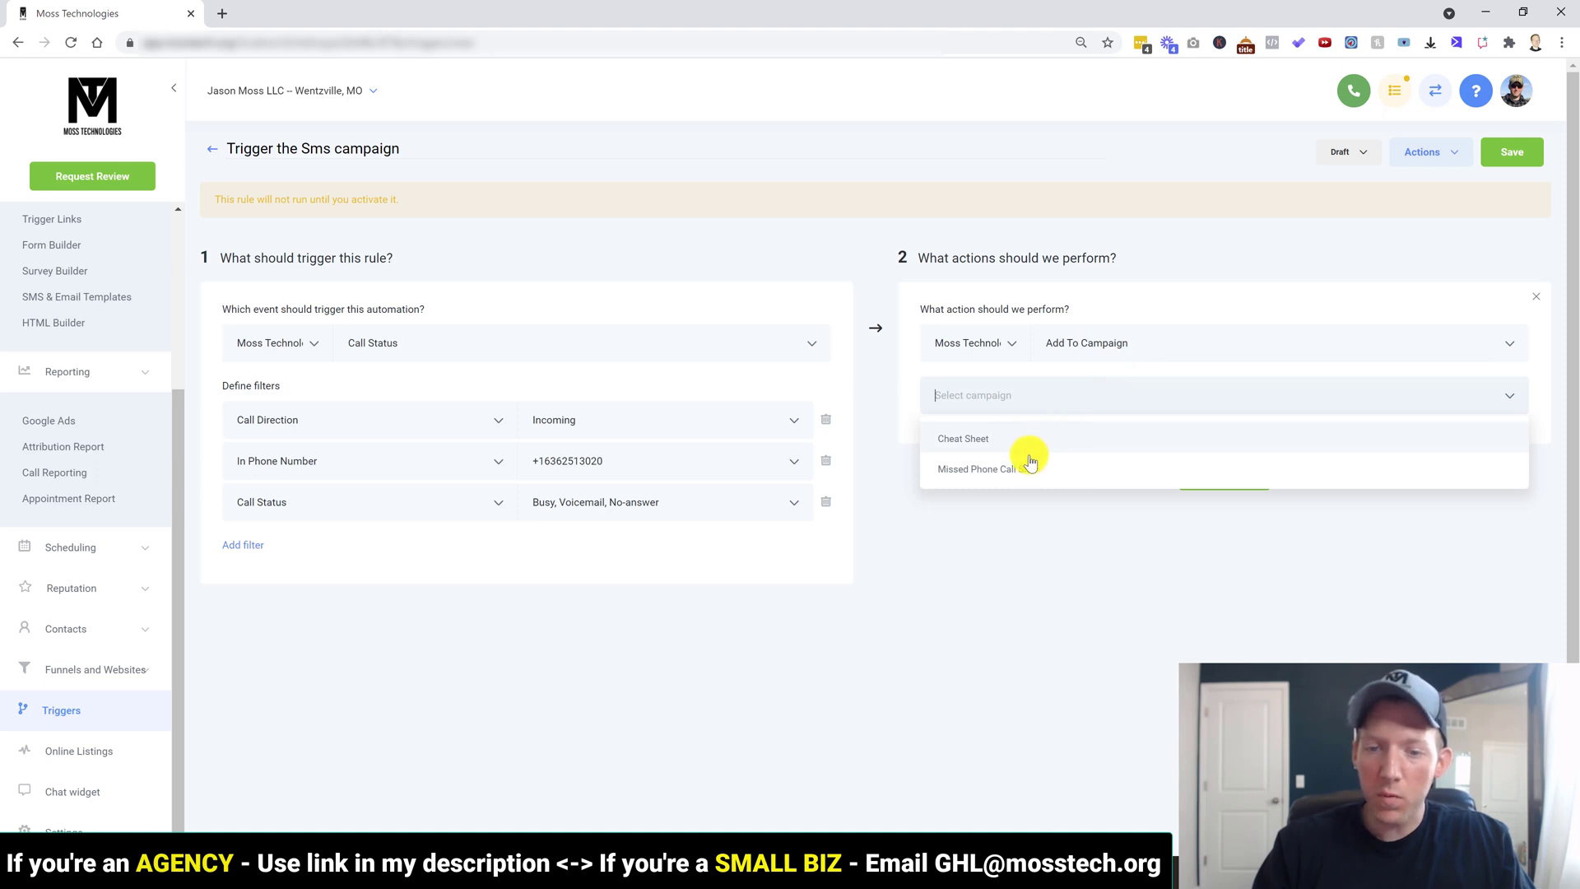
click(1004, 476)
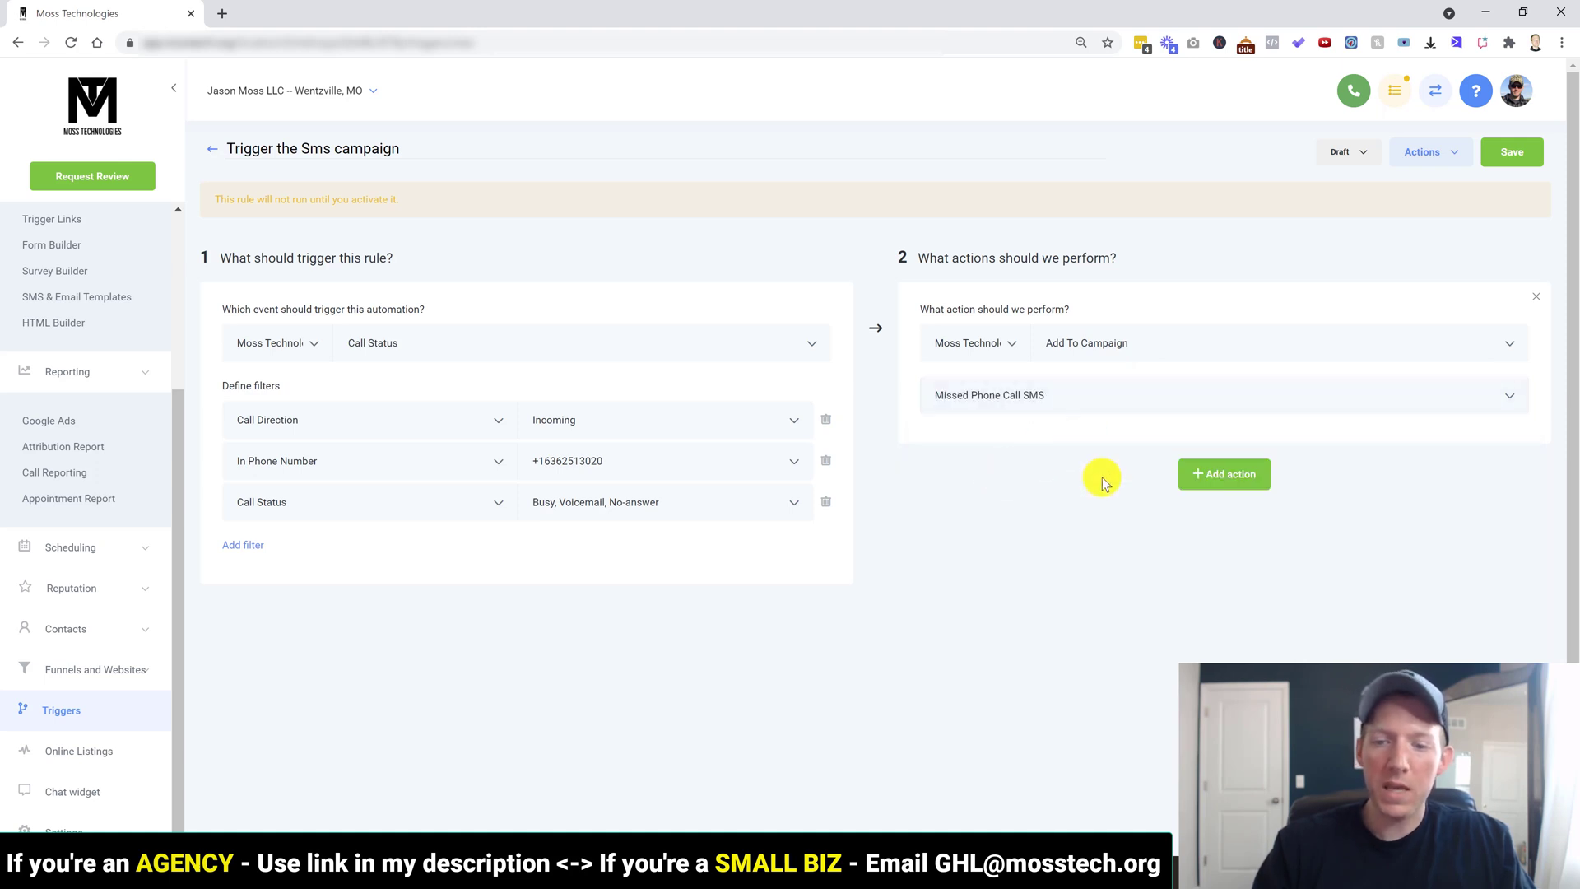
click(1354, 154)
click(1460, 263)
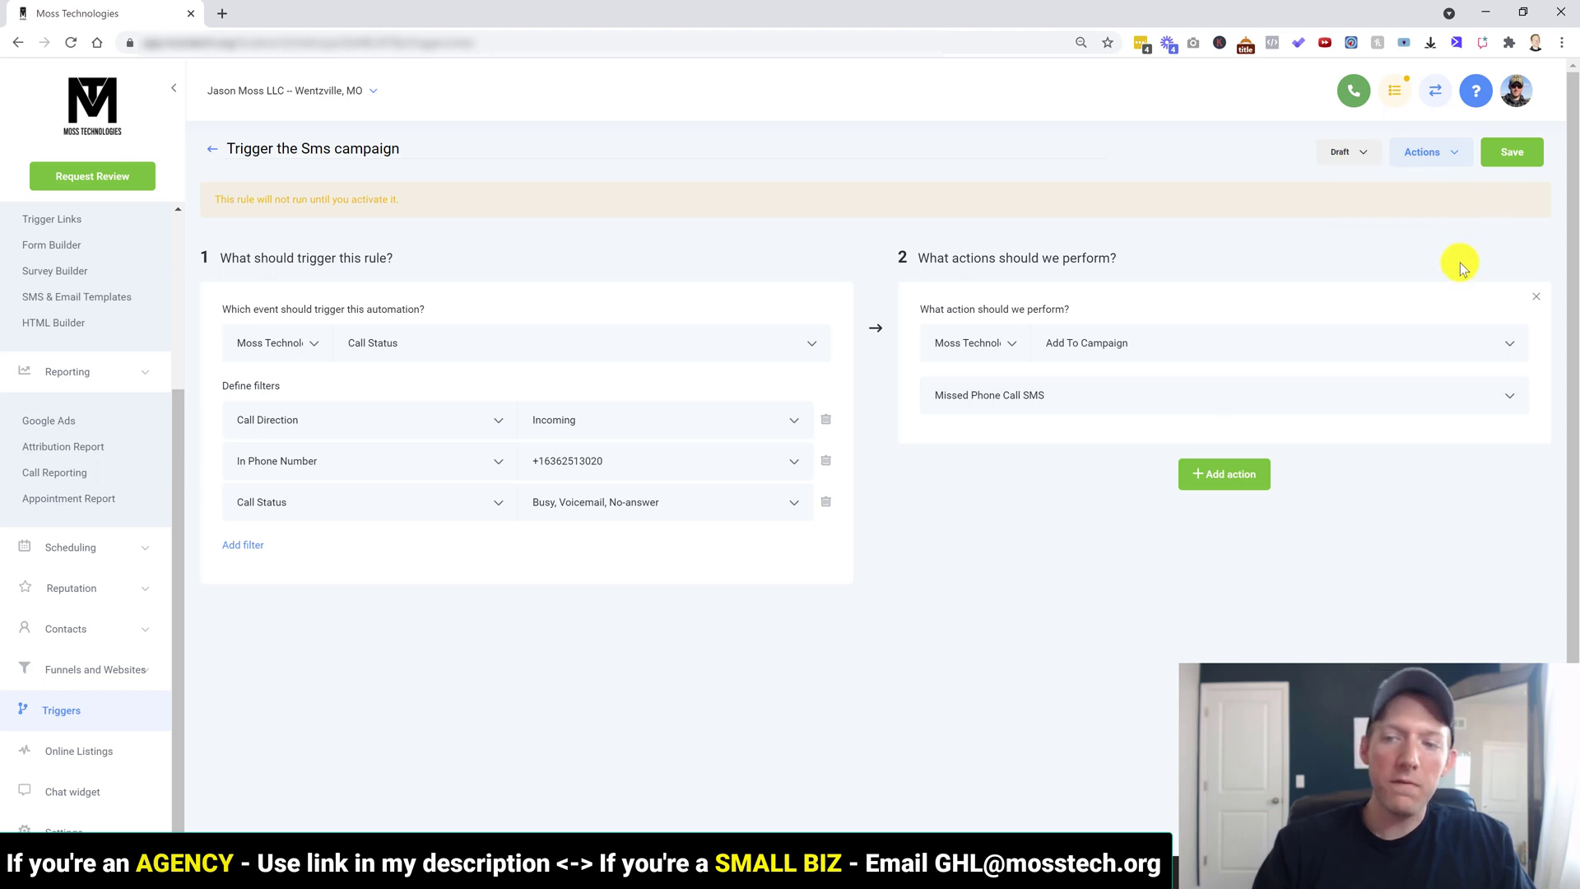